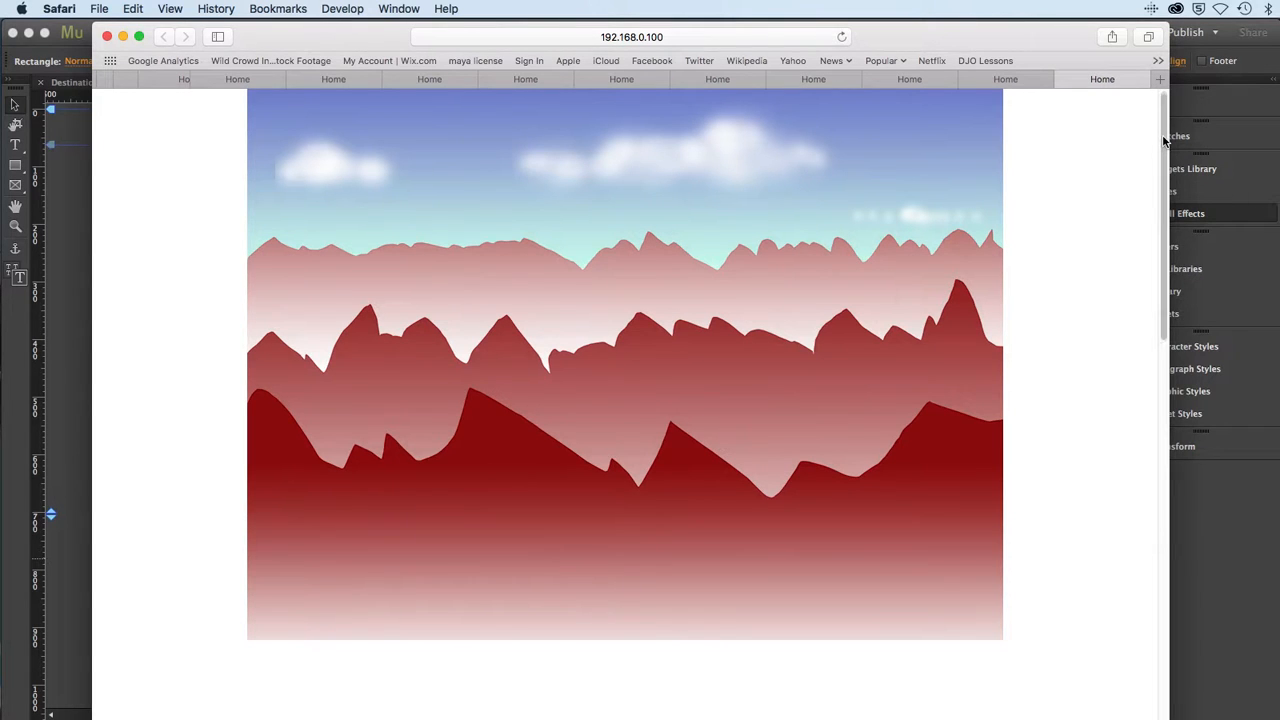
# - Scroll the previewed page to examine how its layers move, and return to Adobe Muse
pyautogui.moveTo(1164, 141); pyautogui.dragTo(1149, 100)
pyautogui.moveTo(1163, 152)
pyautogui.mouseDown()
pyautogui.moveTo(1181, 231)
pyautogui.moveTo(1163, 128)
pyautogui.mouseUp()
pyautogui.press('super+Tab')
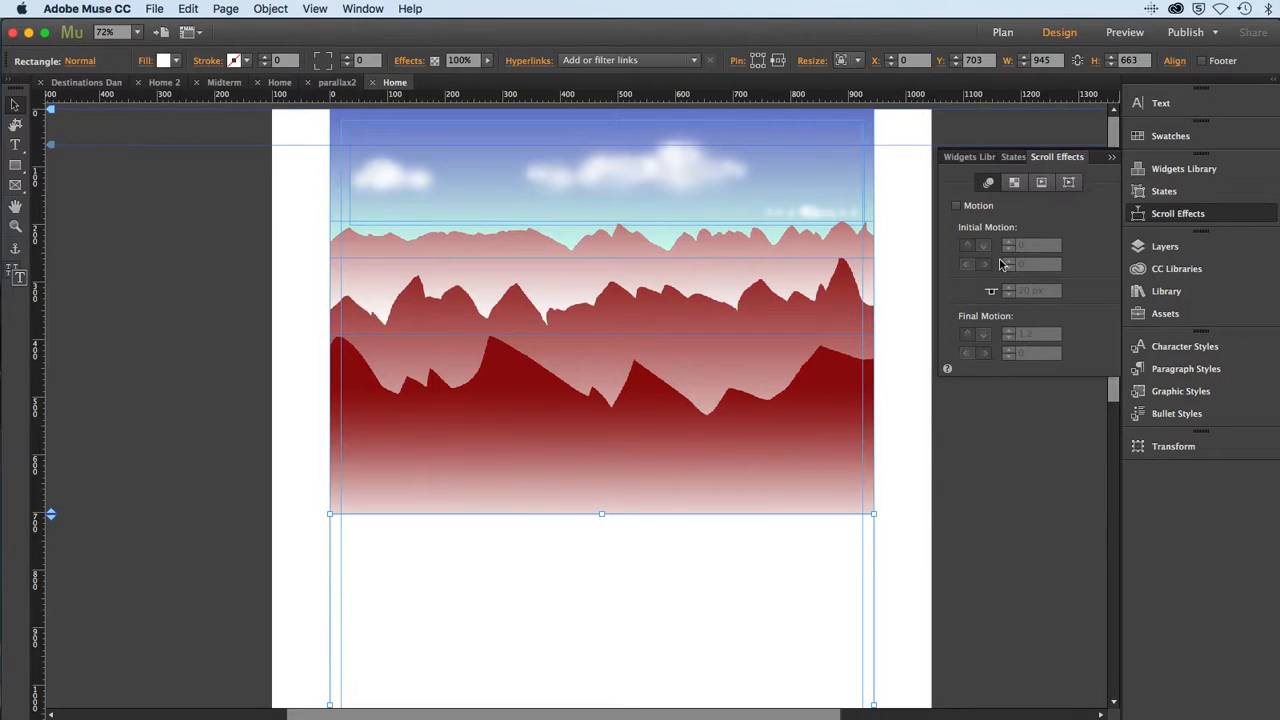
# - Select the white rectangle below the mountains and examine how far it extends down the page
pyautogui.click(221, 541)
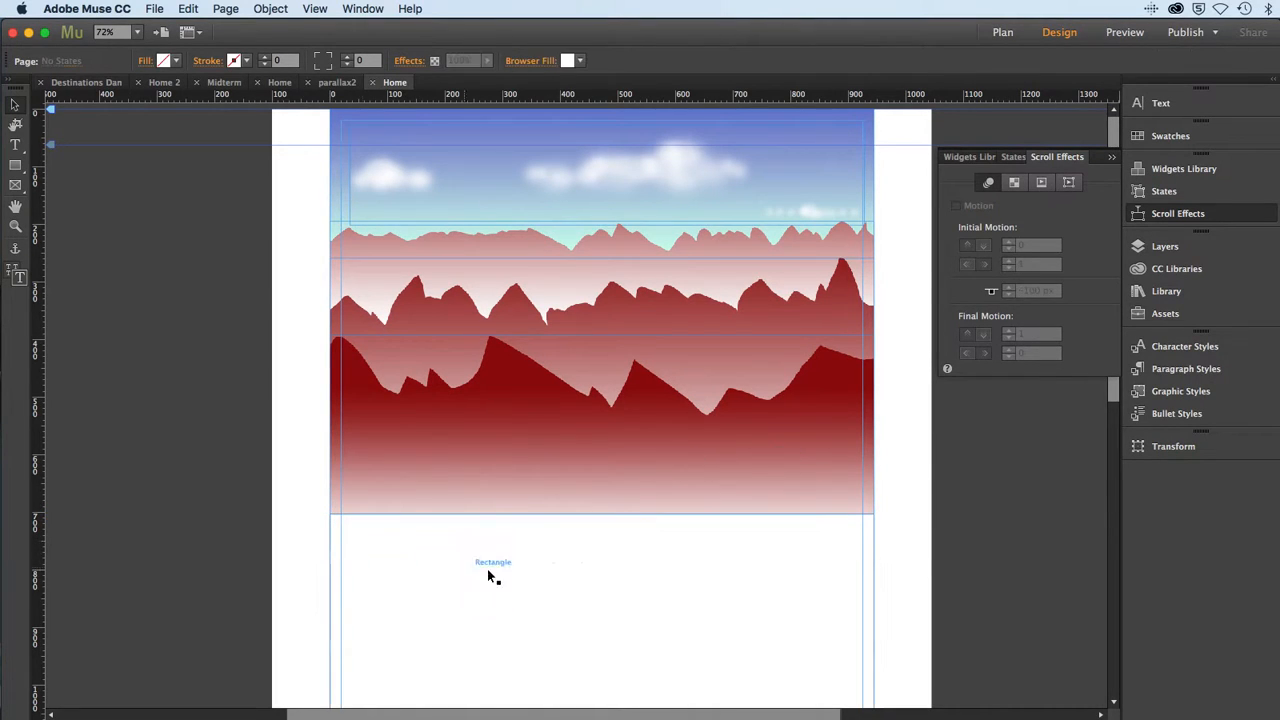
pyautogui.click(541, 574)
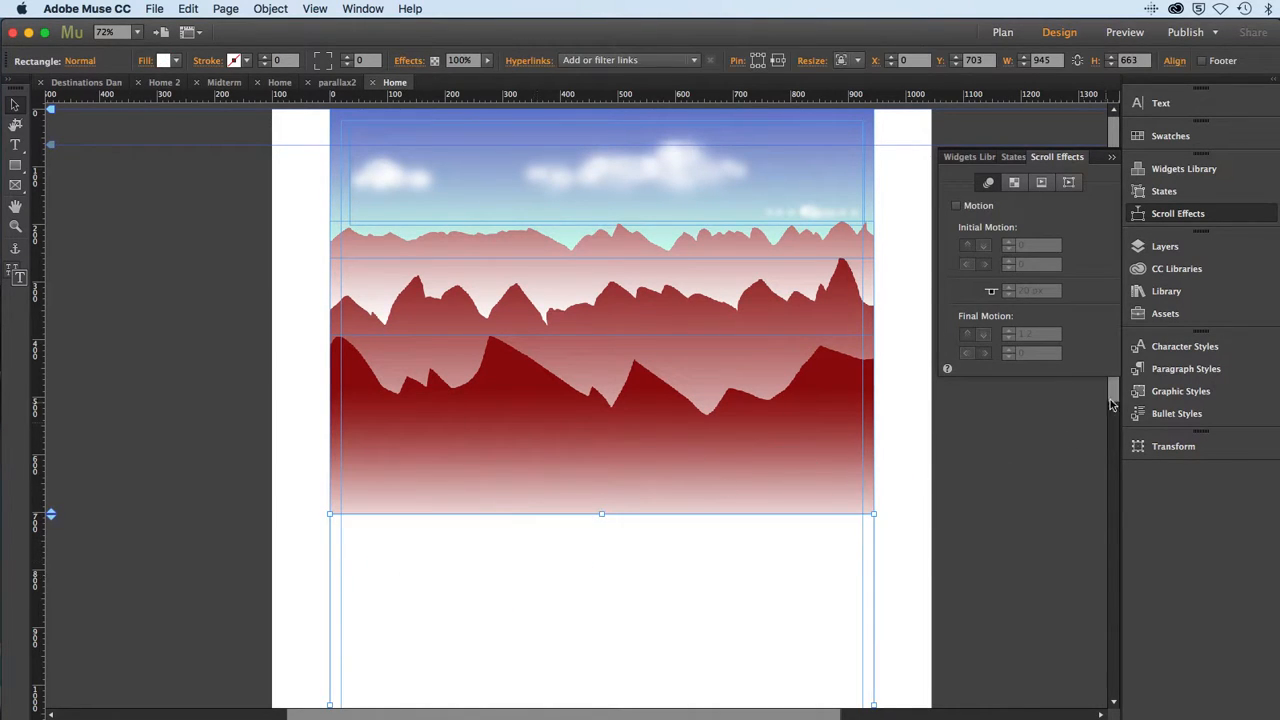
pyautogui.moveTo(1113, 402); pyautogui.dragTo(1115, 434)
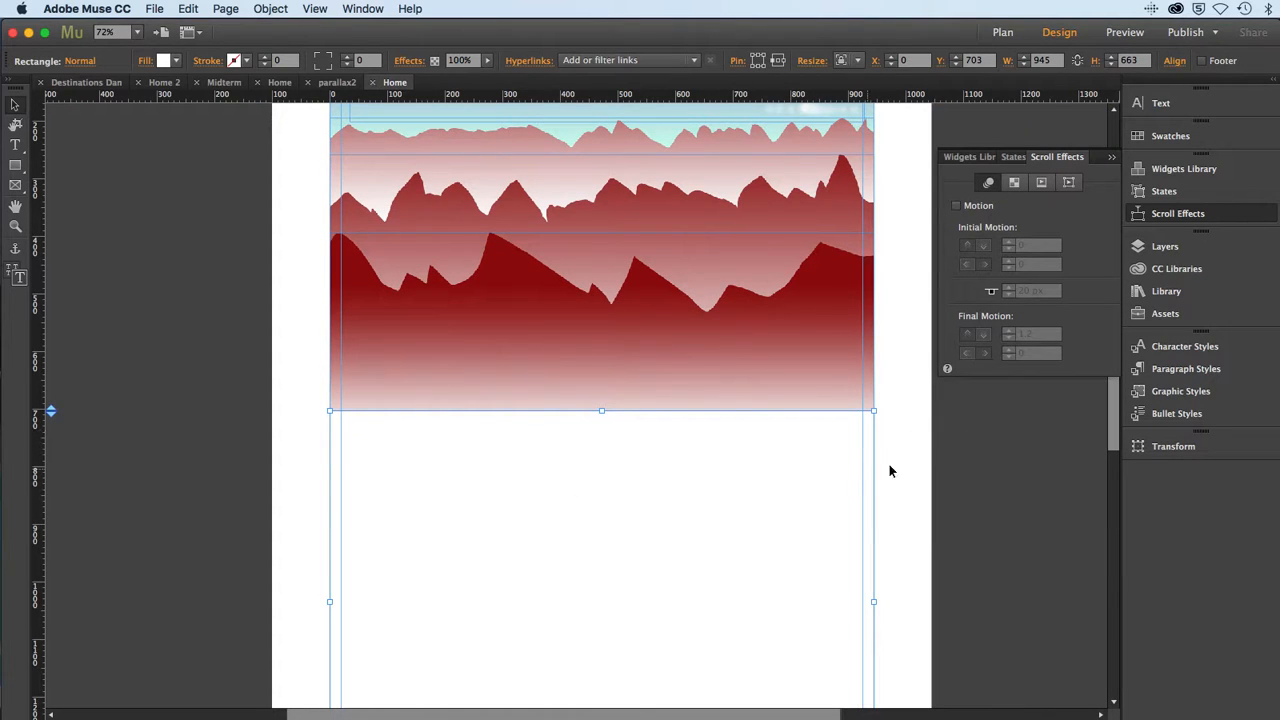
pyautogui.moveTo(1115, 430); pyautogui.dragTo(1109, 346)
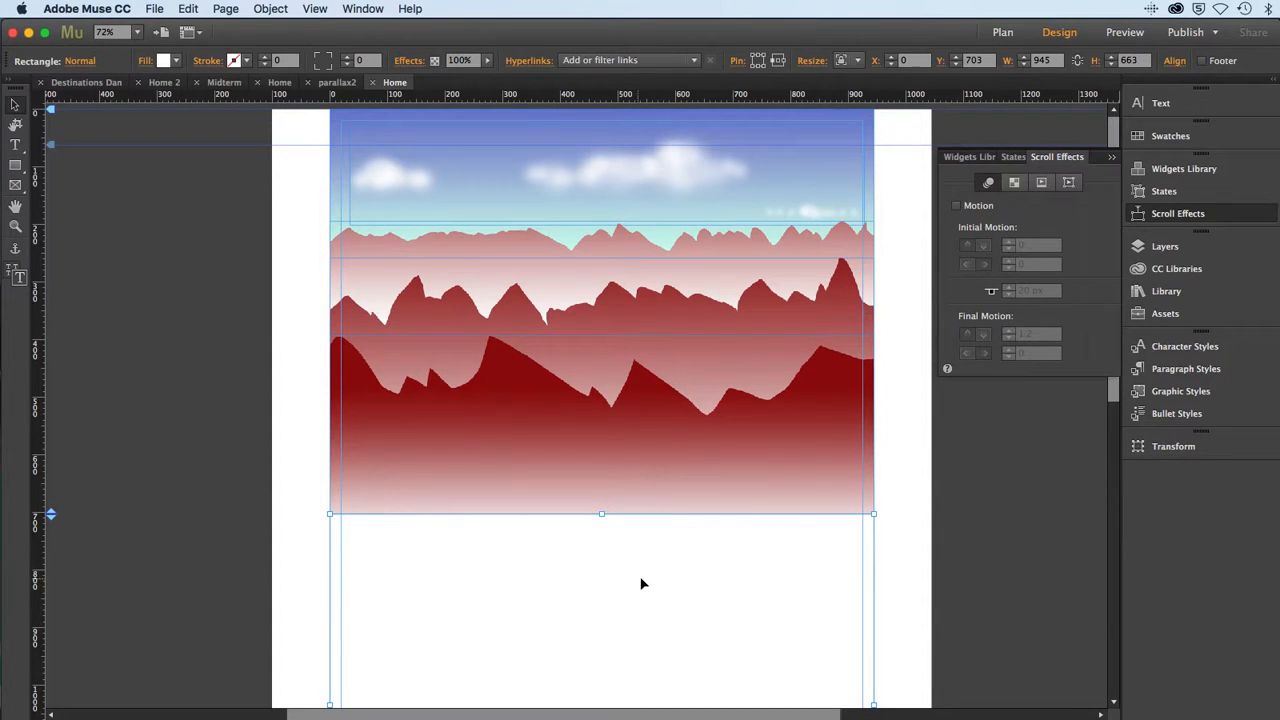
# - Examine the scroll motion settings of the front, middle and back mountains, the clouds and the sky
pyautogui.click(539, 468)
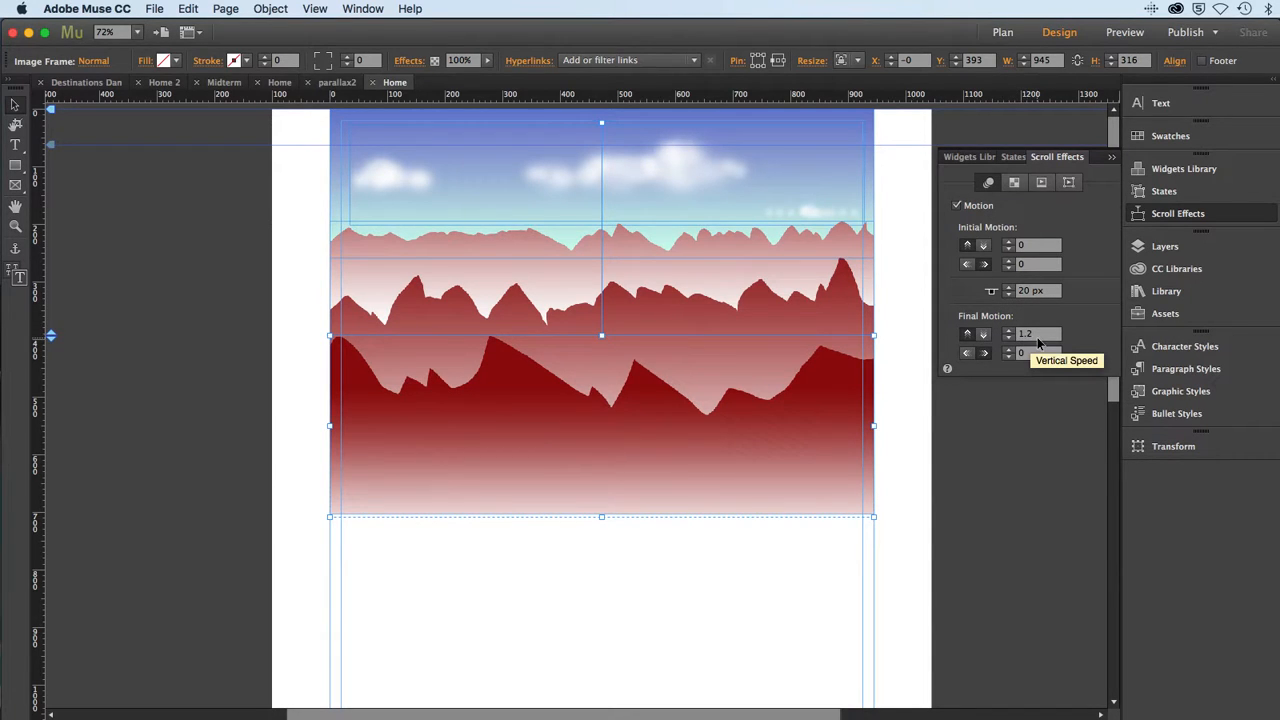
pyautogui.click(808, 323)
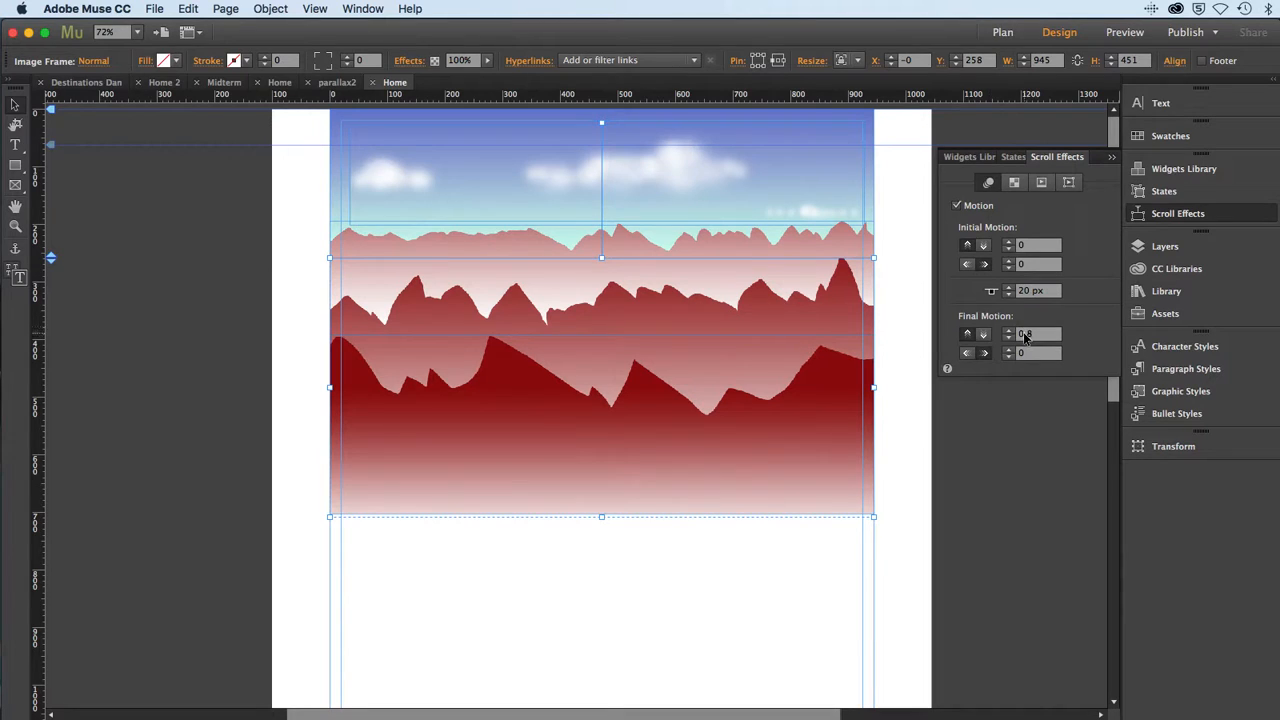
pyautogui.click(843, 247)
pyautogui.click(838, 187)
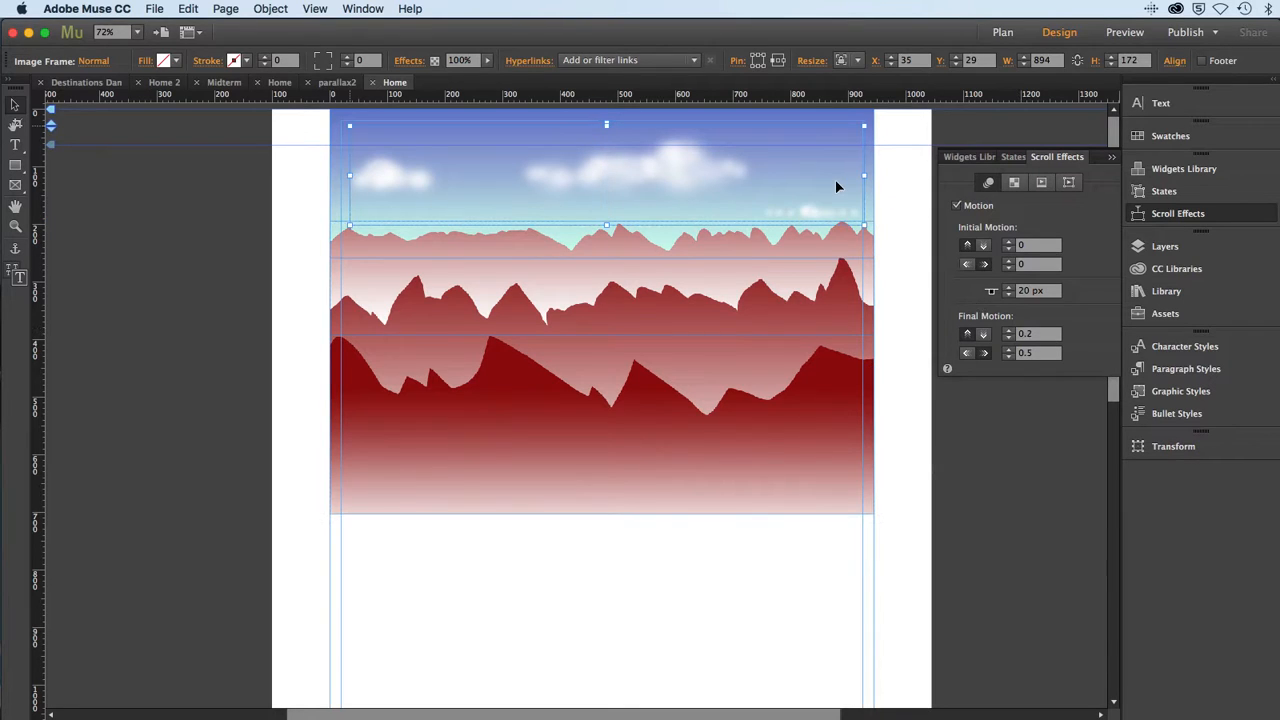
pyautogui.click(854, 116)
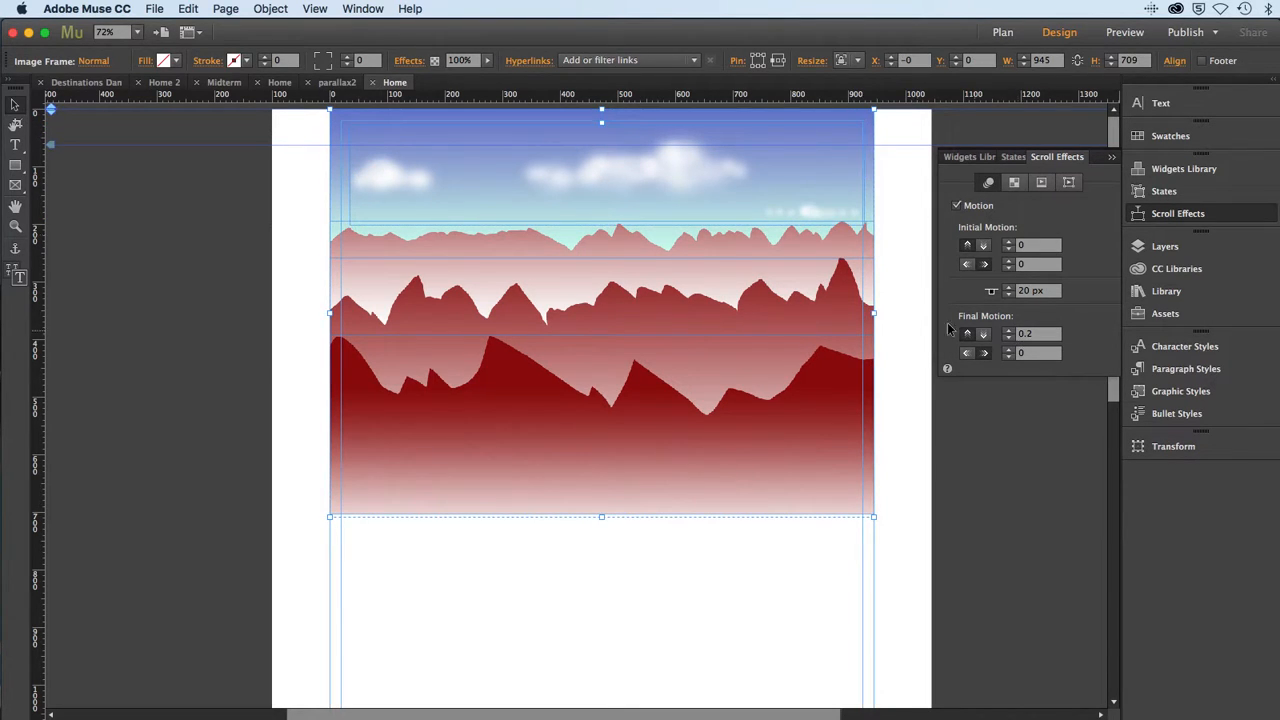
pyautogui.click(666, 191)
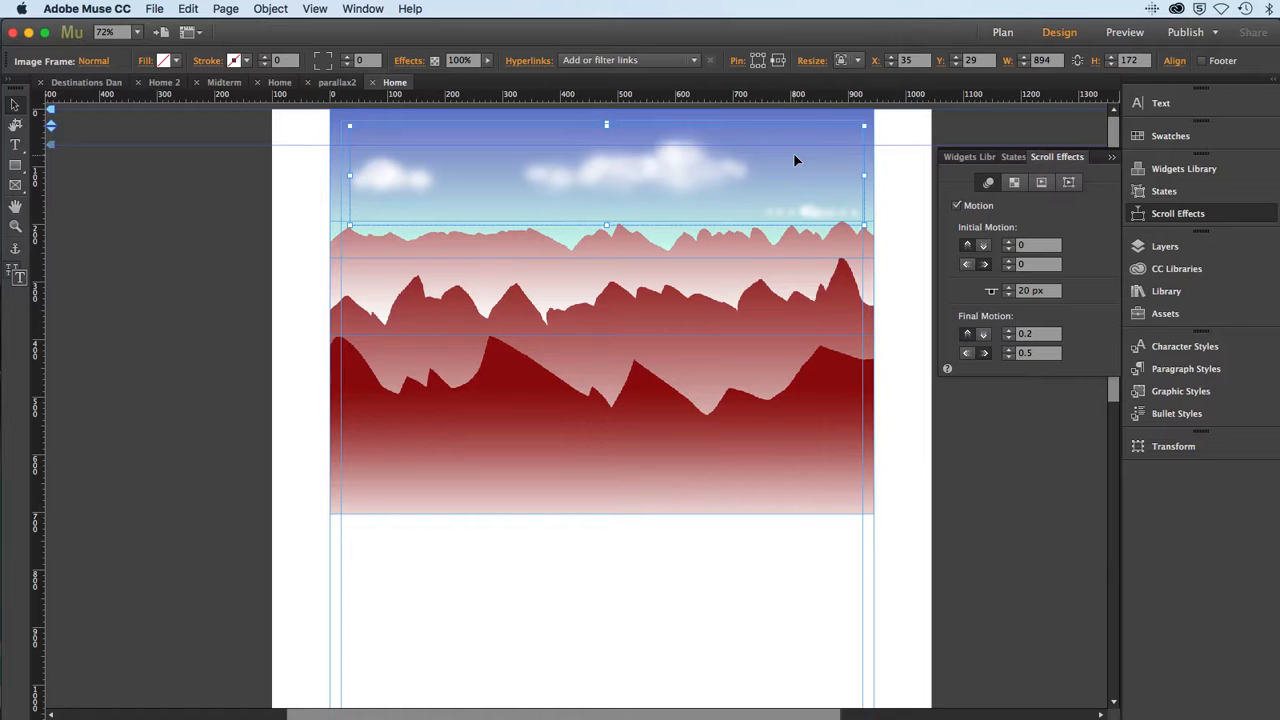
# - Preview the page in the browser and scroll it to examine the parallax effect
pyautogui.click(155, 9)
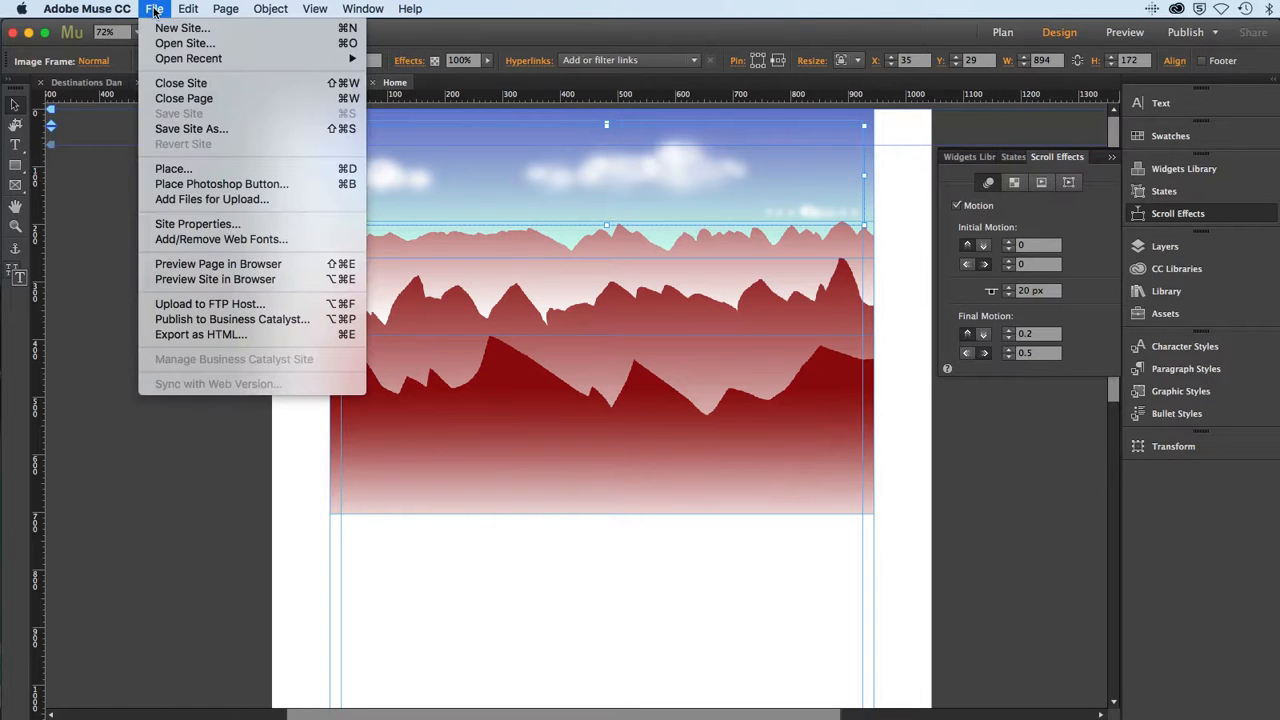
pyautogui.click(207, 263)
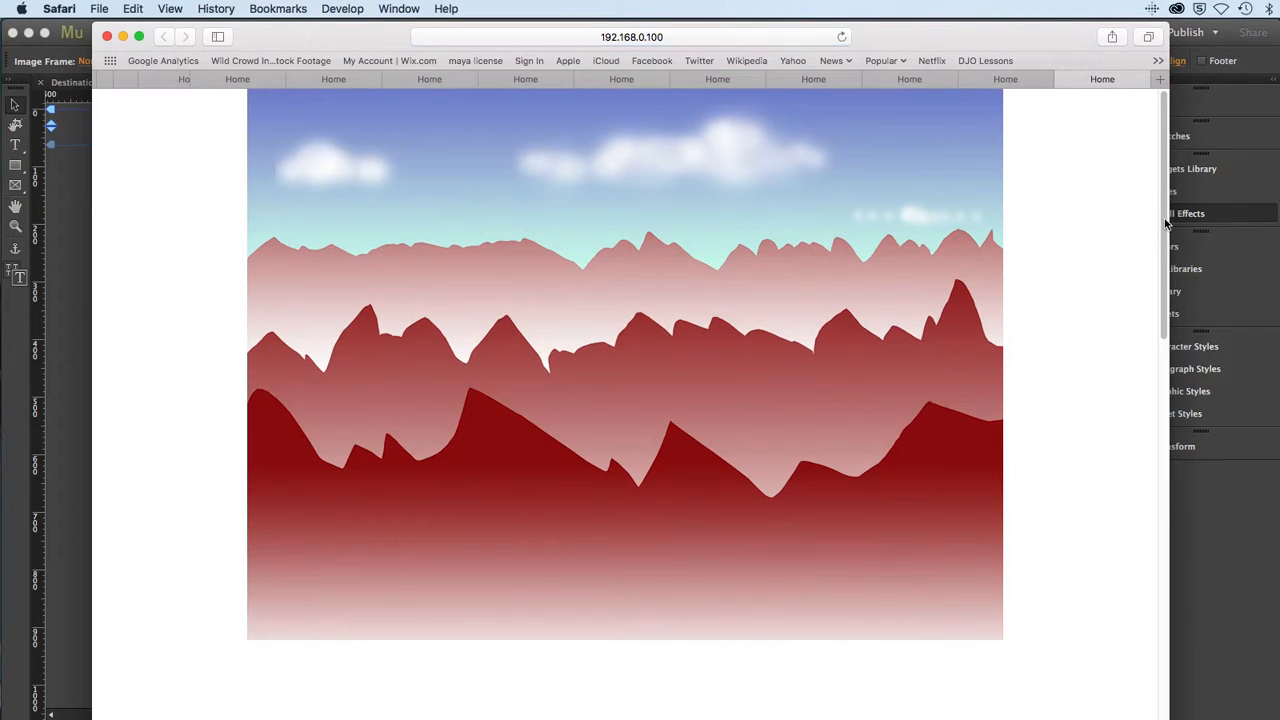
pyautogui.moveTo(1164, 218); pyautogui.dragTo(1168, 192)
# - Switch to Photoshop and examine parallax2.psd by hiding the front, middle, back and sky layers one by one
pyautogui.press('super+Tab')
pyautogui.press('super+Tab')
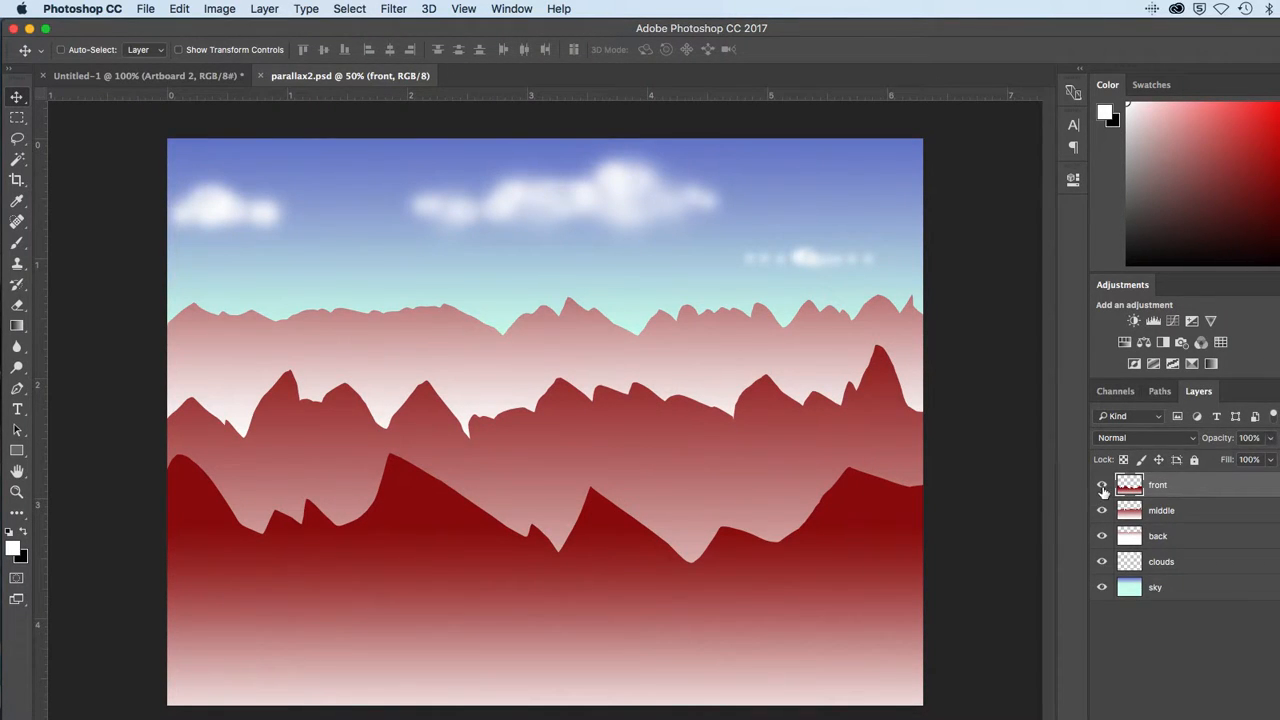
pyautogui.click(1102, 485)
pyautogui.click(1102, 485)
pyautogui.click(1102, 487)
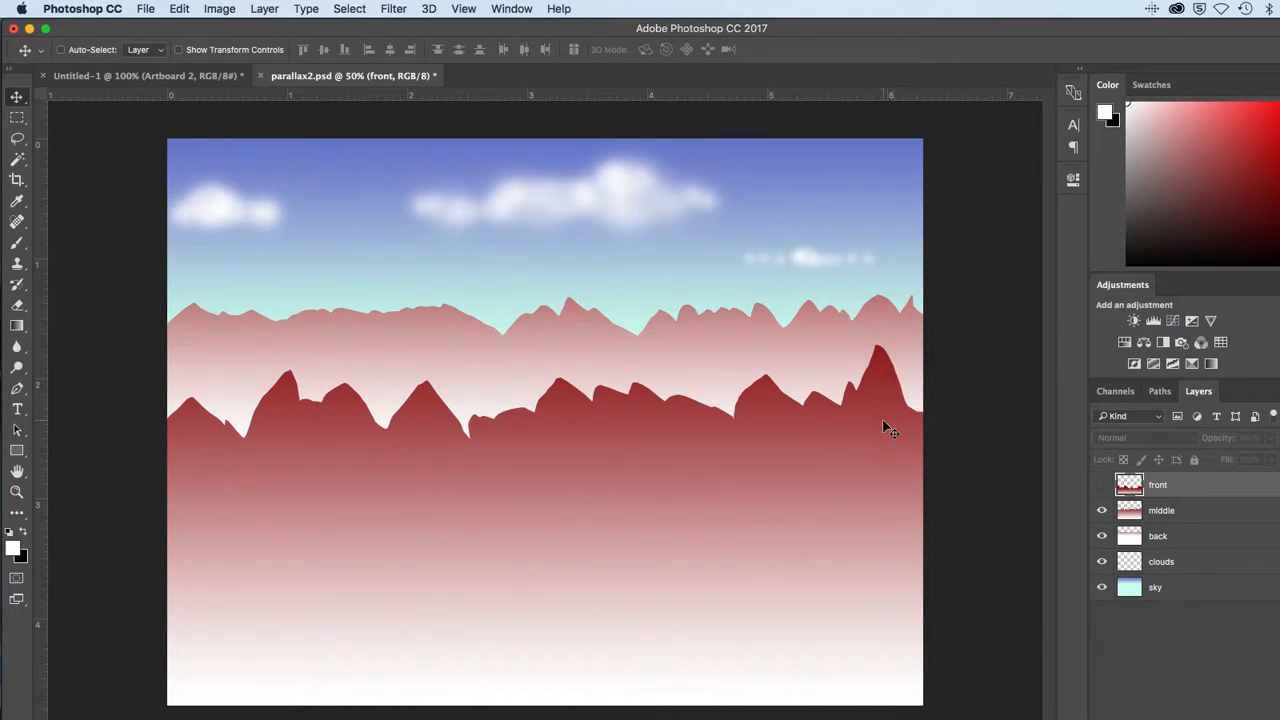
pyautogui.click(1102, 510)
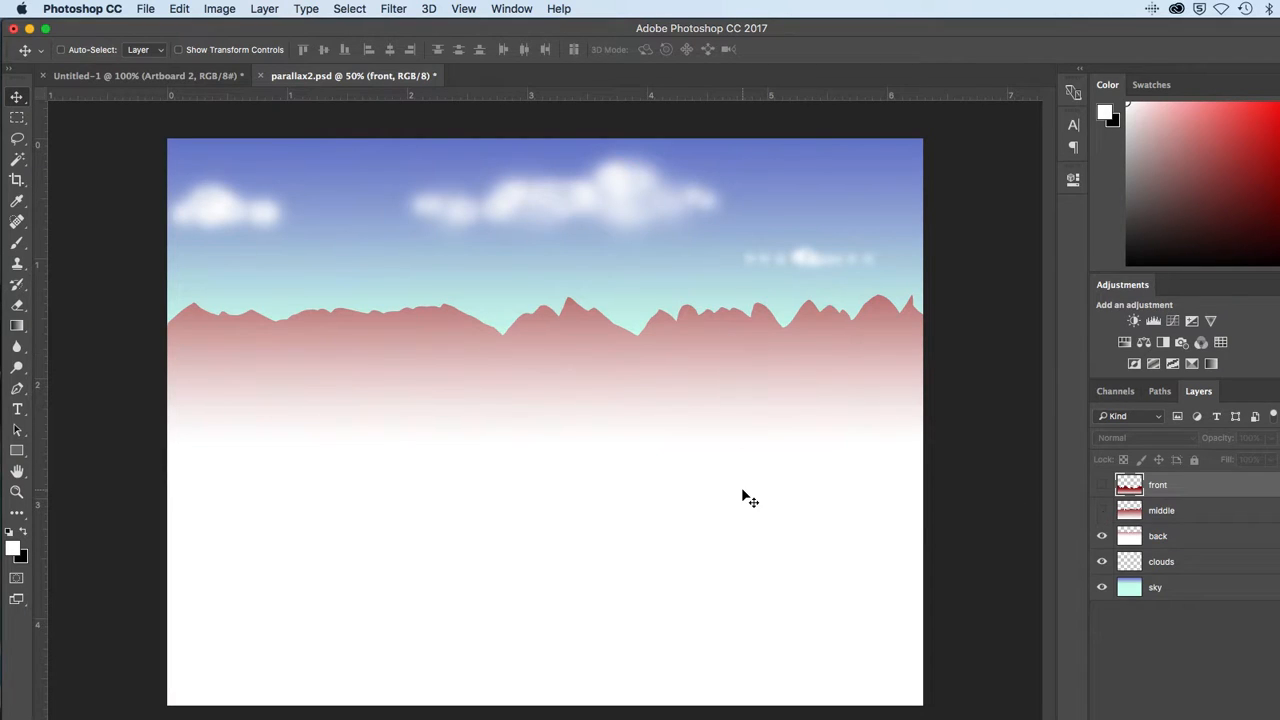
pyautogui.click(1102, 536)
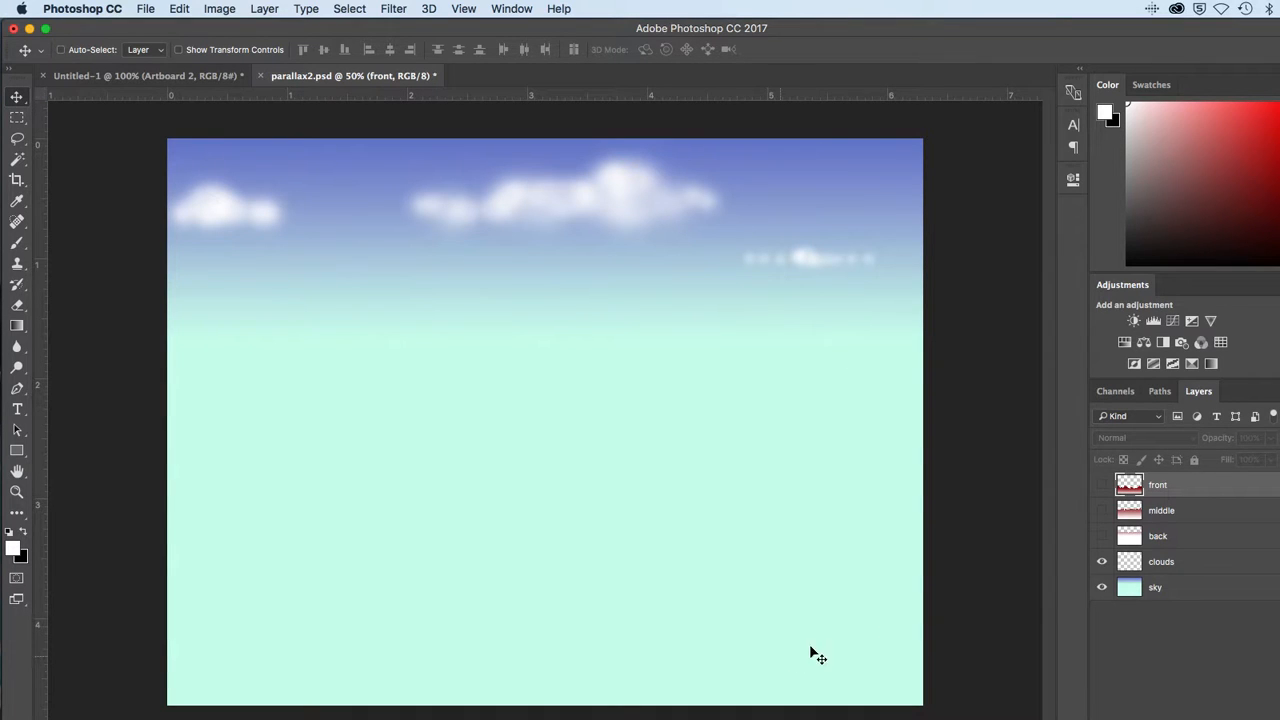
pyautogui.click(1102, 589)
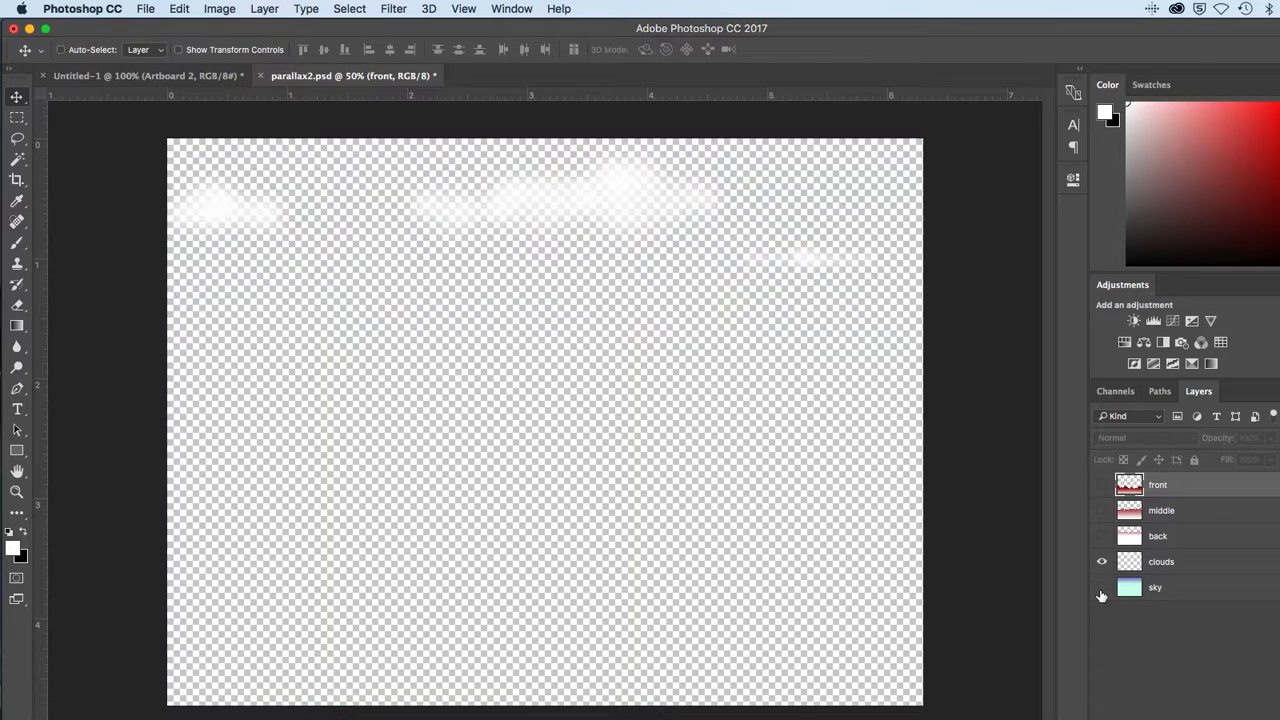
# - Make the sky, back, middle and front layers visible again
pyautogui.click(1102, 588)
pyautogui.click(1102, 536)
pyautogui.click(1102, 511)
pyautogui.click(1102, 485)
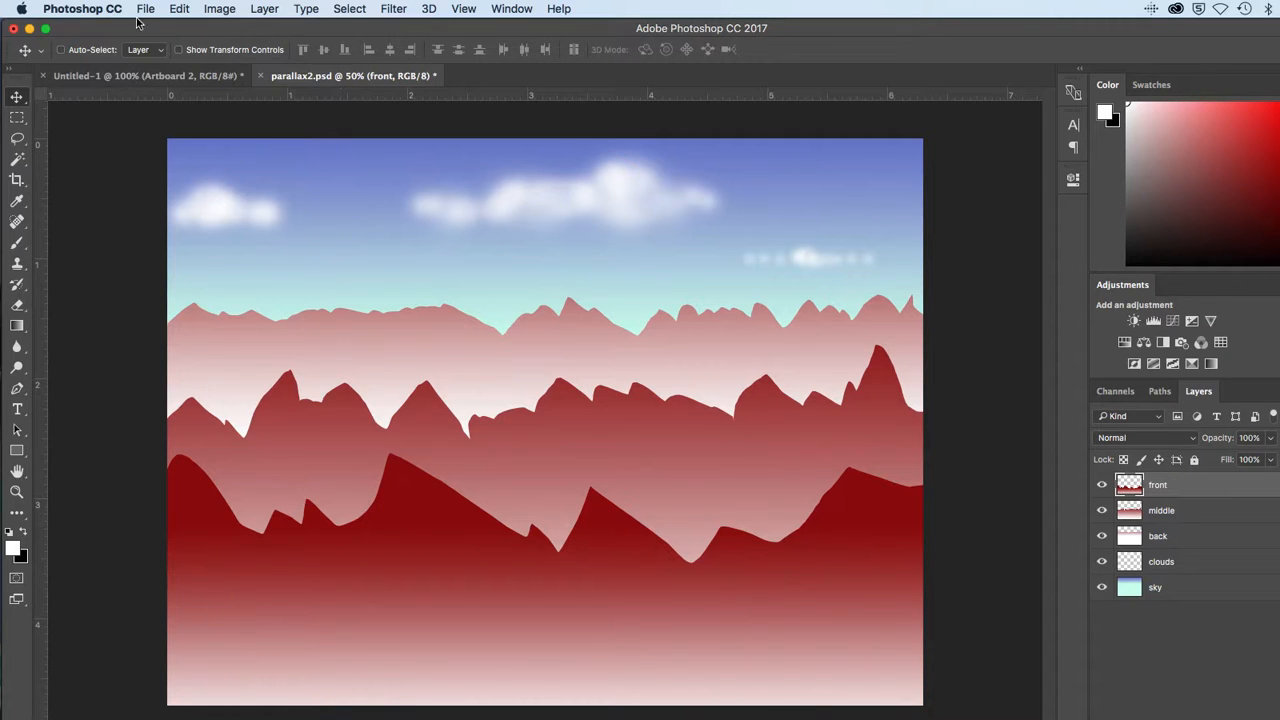
# - Duplicate the image as "parallax2 copy" with merged layers only
pyautogui.click(226, 12)
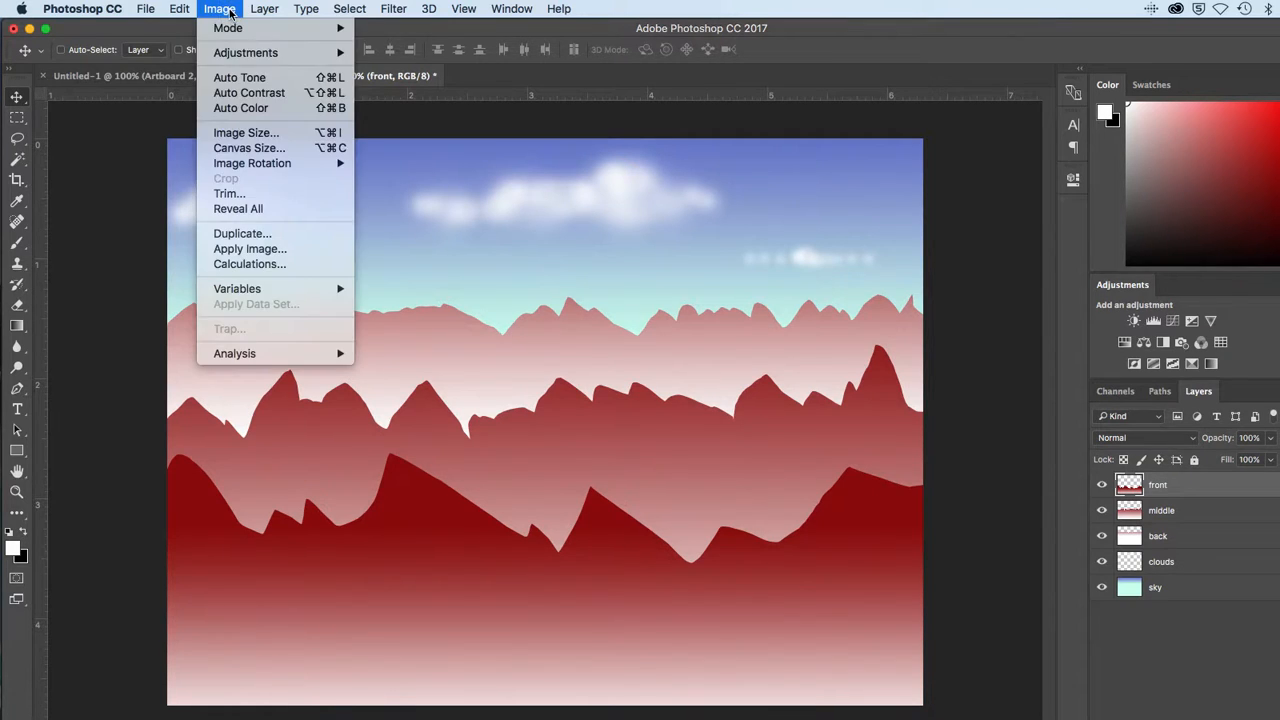
pyautogui.click(240, 233)
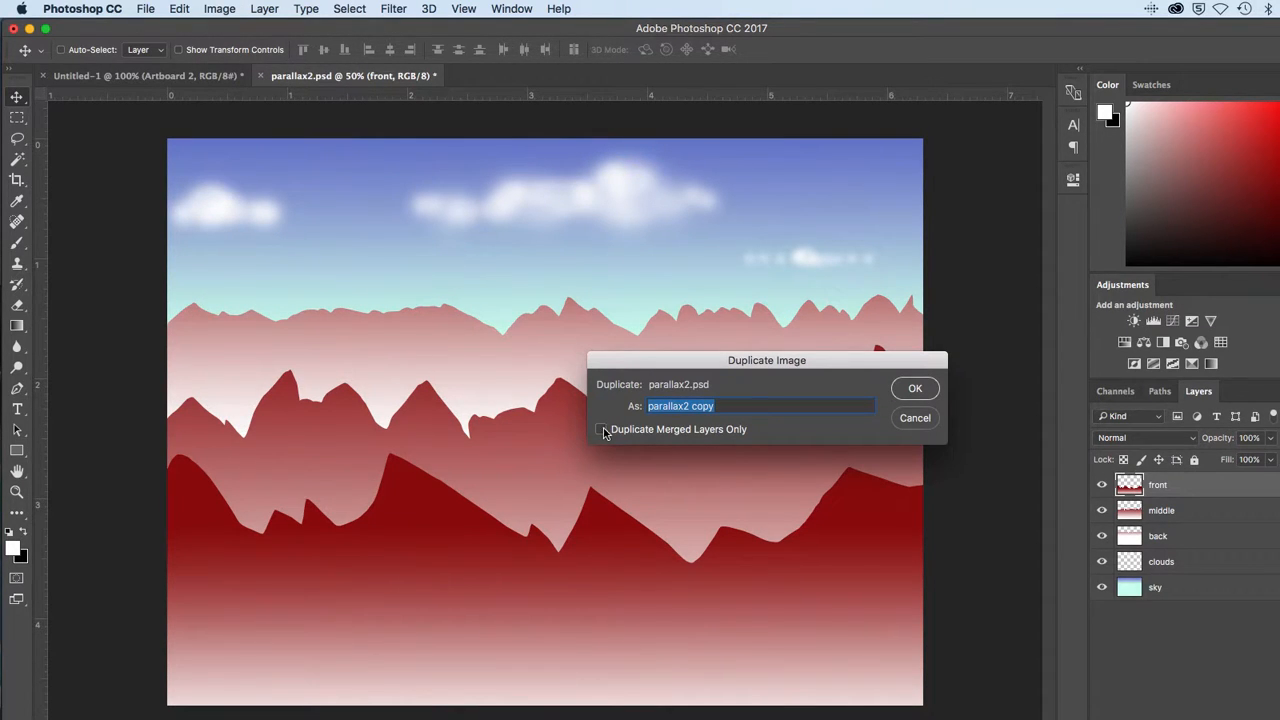
pyautogui.click(735, 431)
pyautogui.click(910, 392)
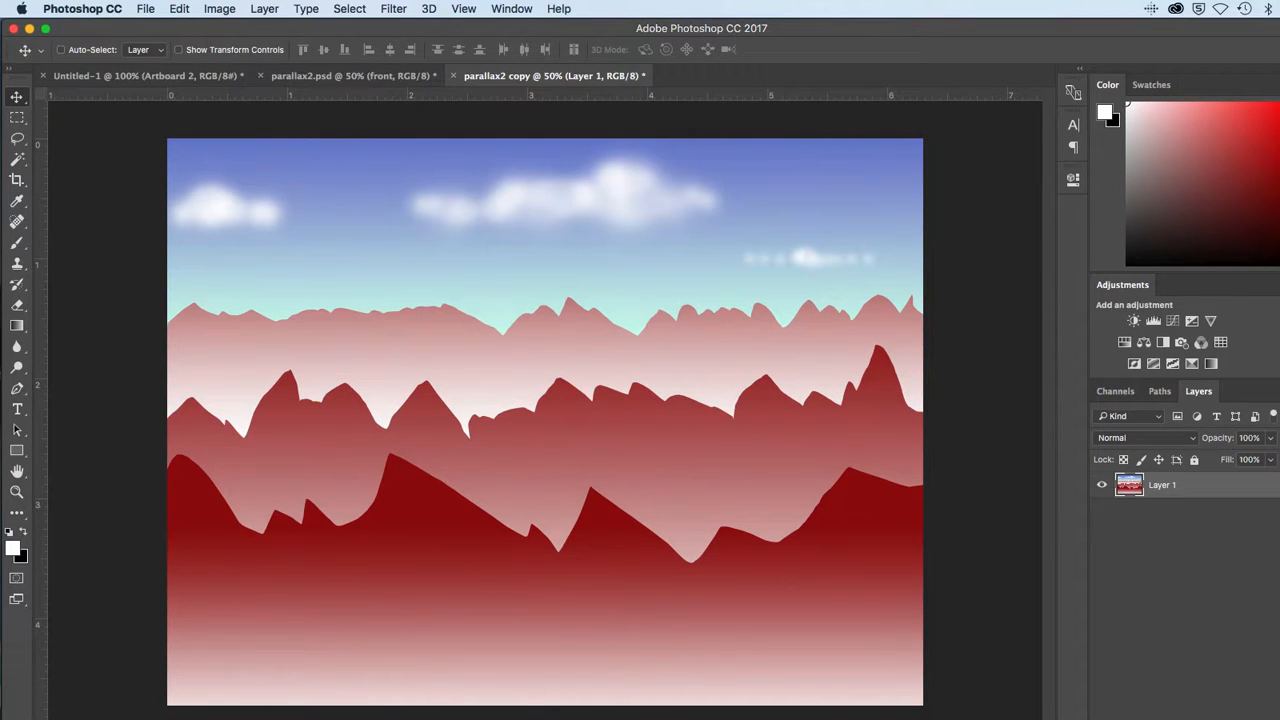
# - Add five new empty layers above the merged image layer
pyautogui.press('super+alt+shift+n')
pyautogui.press('super+alt+shift+n')
pyautogui.press('super+alt+shift+n')
pyautogui.press('super+alt+shift+n')
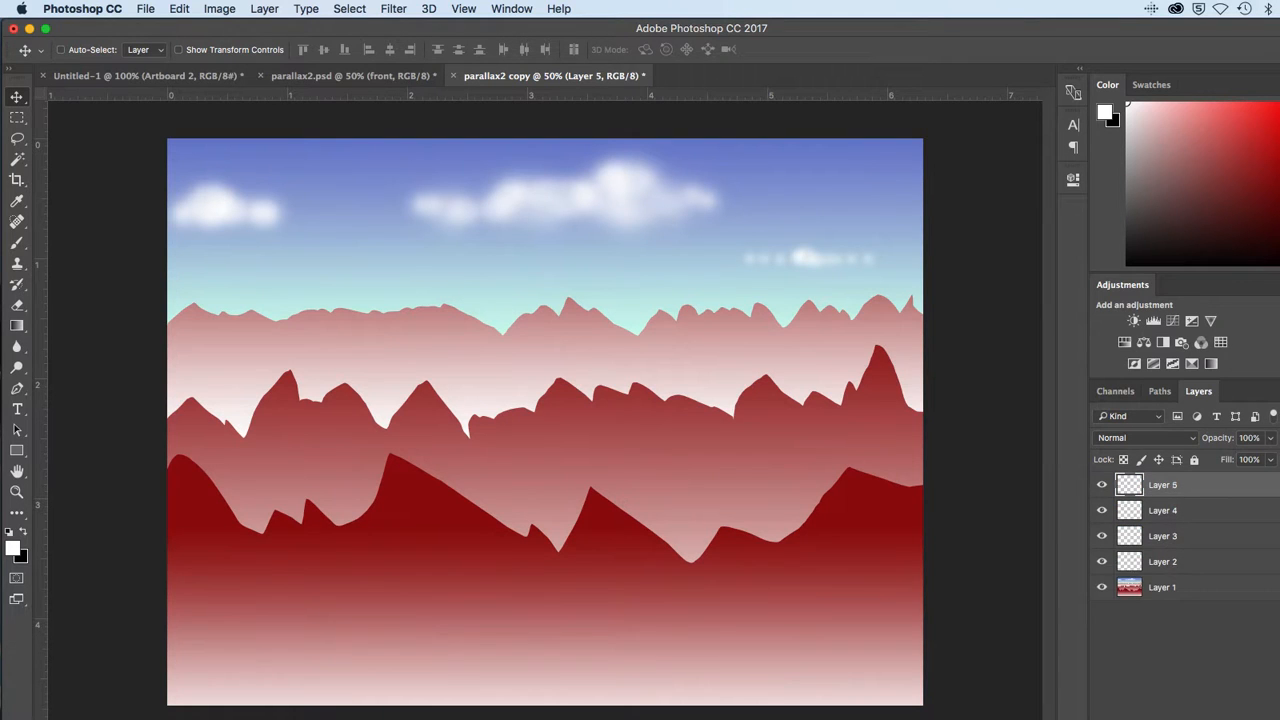
pyautogui.press('super+alt+shift+n')
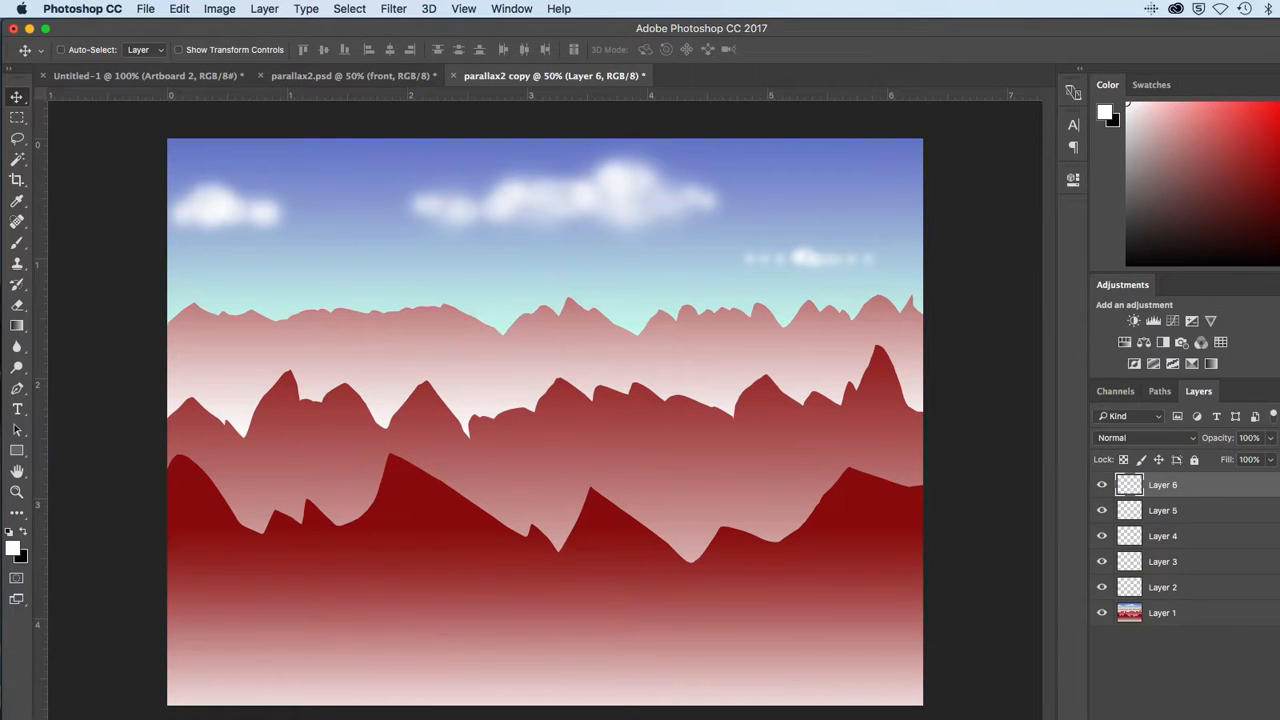
# - Rename the two lowest empty layers, from the bottom up, as "front" and "middle"
pyautogui.doubleClick(1162, 590)
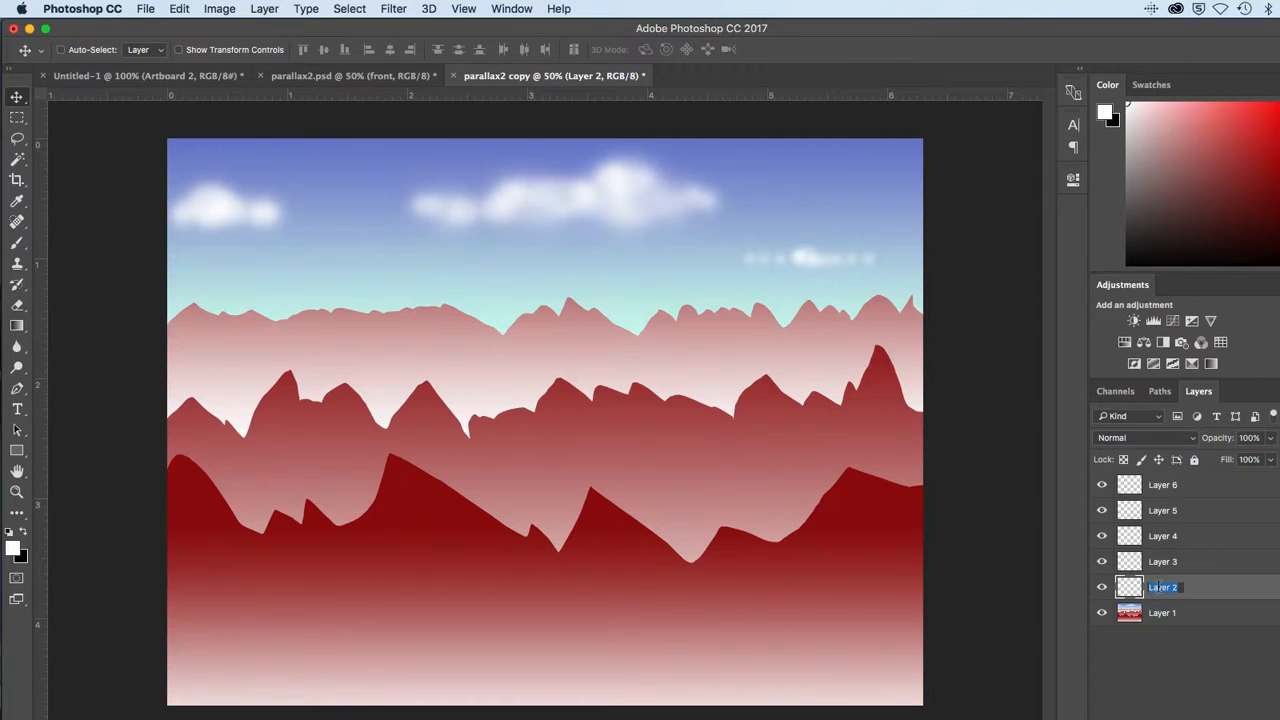
pyautogui.write('front')
pyautogui.press('Return')
pyautogui.doubleClick(1160, 566)
pyautogui.write('midd')
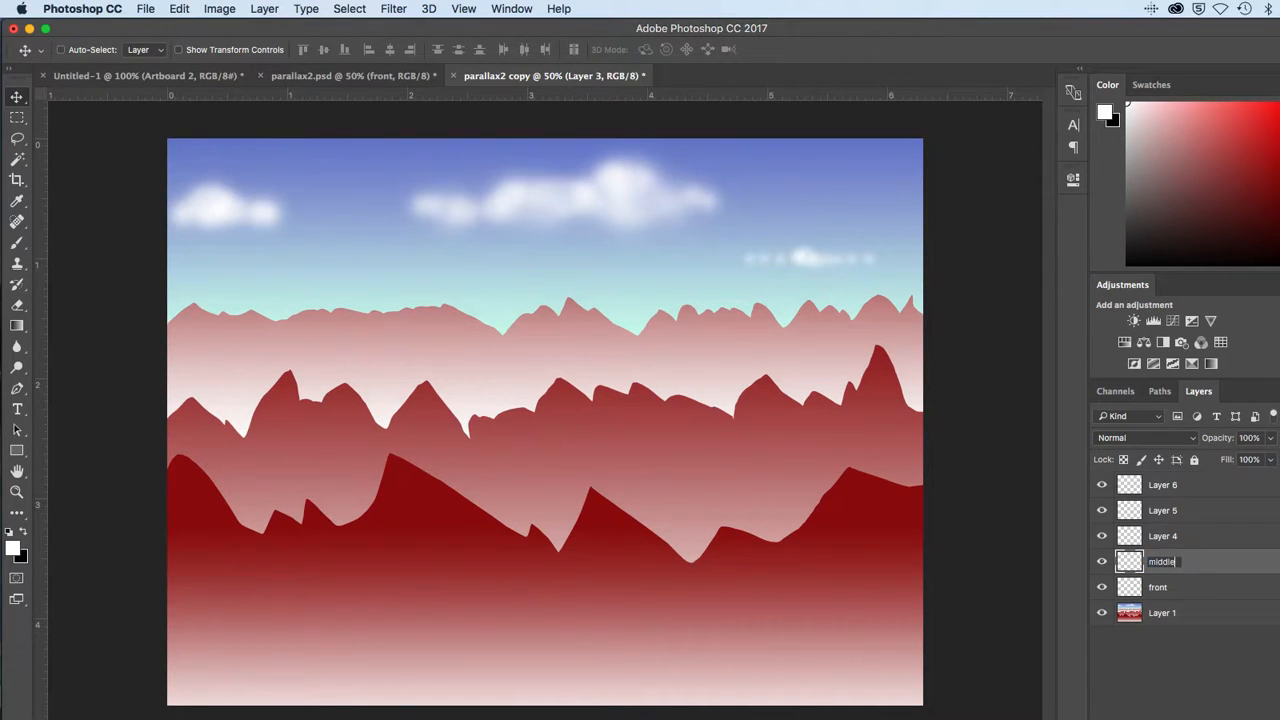
pyautogui.write('le')
pyautogui.press('Return')
# - Rename the remaining three empty layers, from the bottom up, as "back", "sky" and "clouds"
pyautogui.doubleClick(1162, 537)
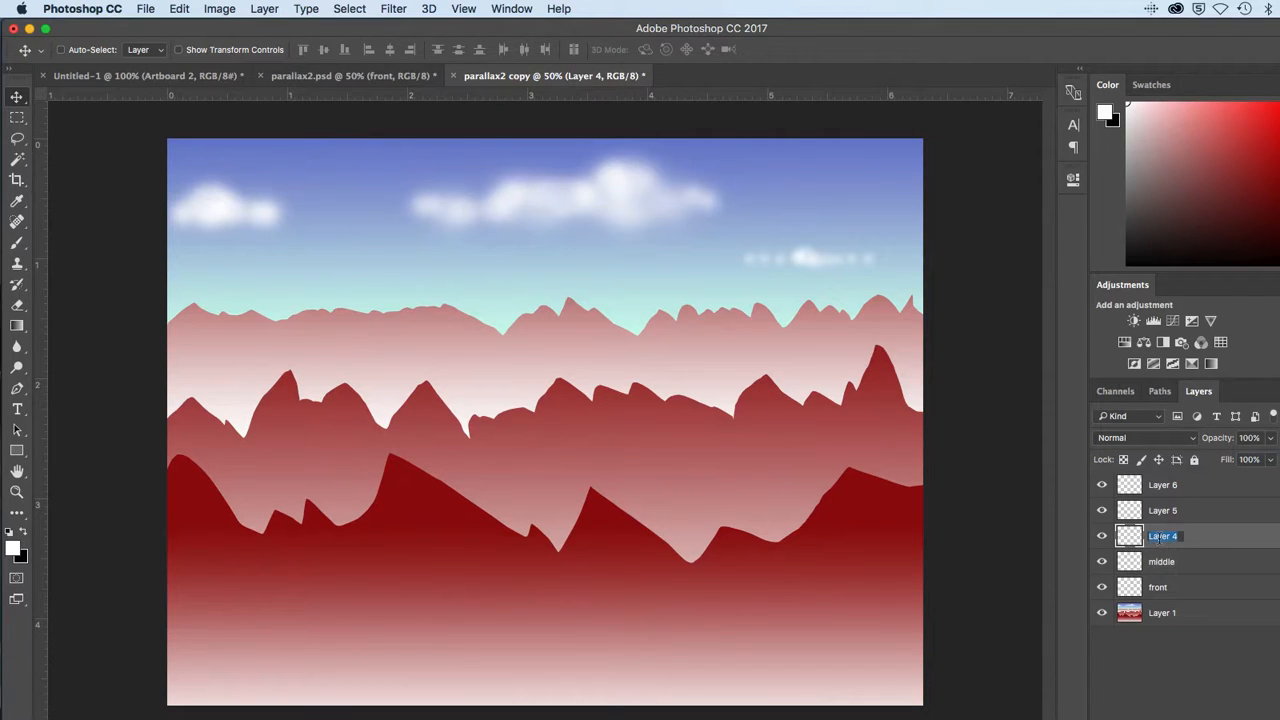
pyautogui.write('back')
pyautogui.press('Return')
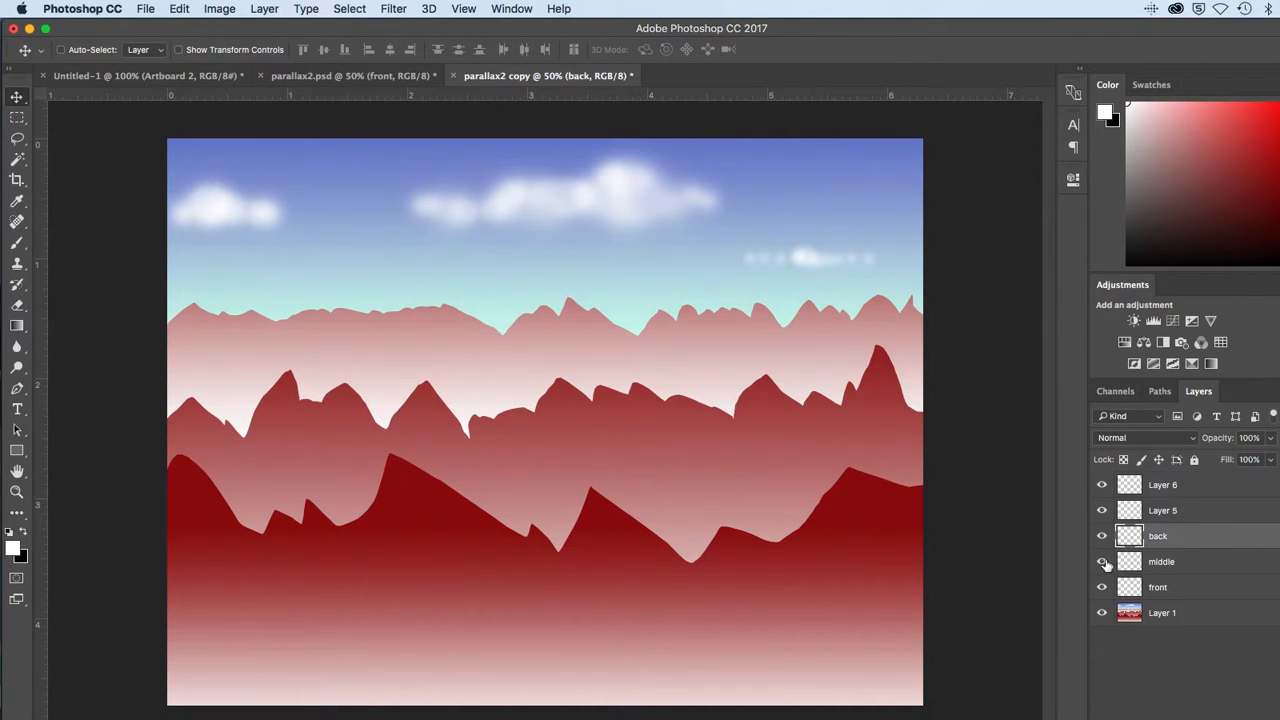
pyautogui.doubleClick(1163, 511)
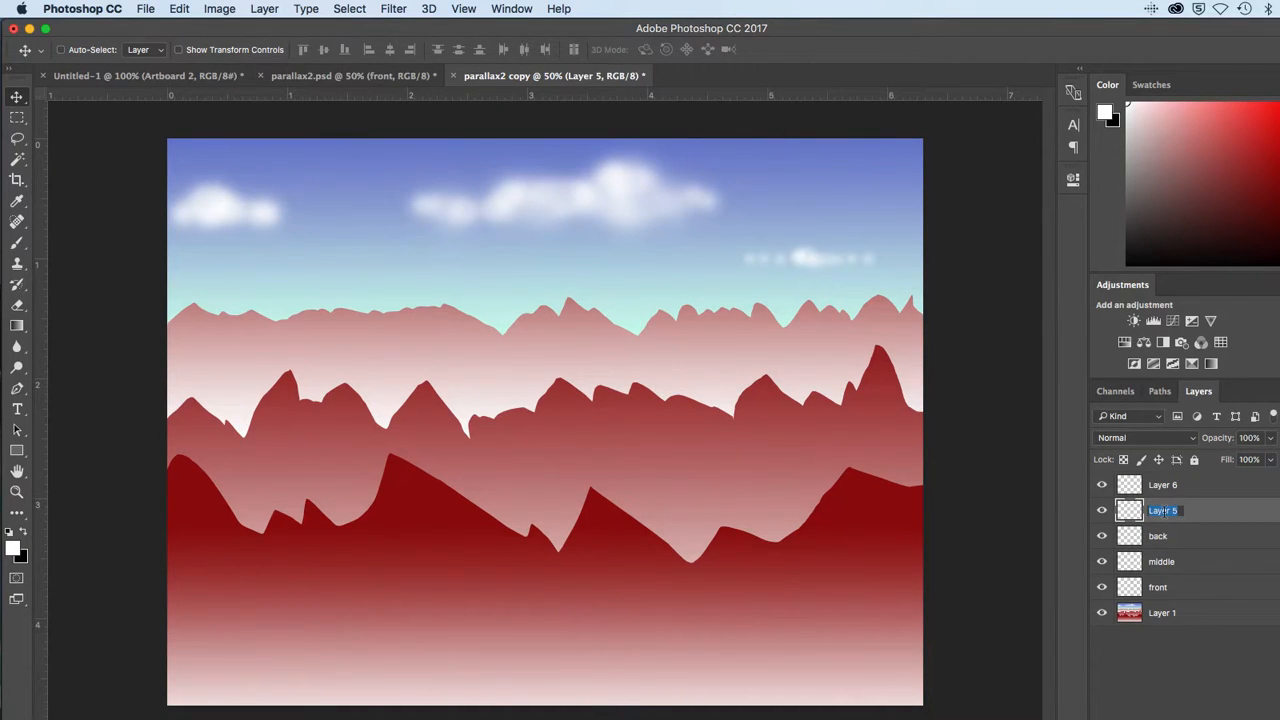
pyautogui.write('sky')
pyautogui.doubleClick(1160, 486)
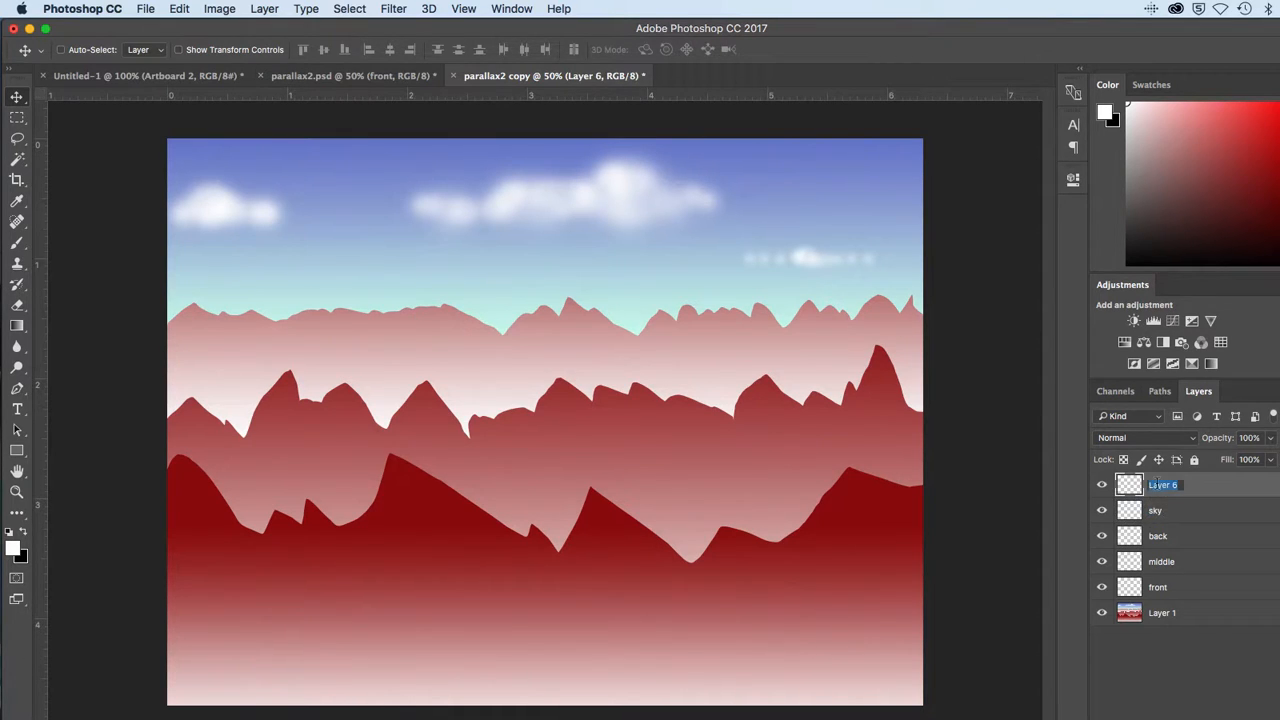
pyautogui.write('clouds')
pyautogui.press('Return')
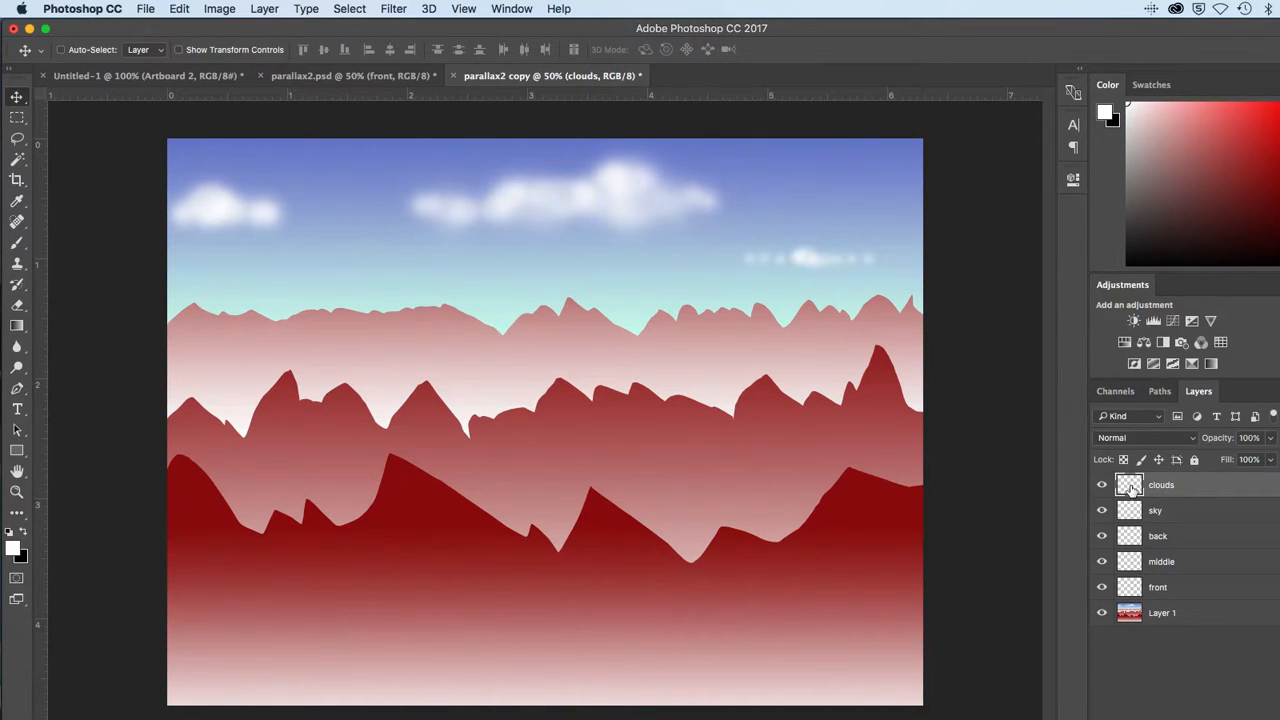
# - Reorder the empty layers from top to bottom as front, middle, back, clouds, sky, and hide the merged image layer
pyautogui.moveTo(1131, 487); pyautogui.dragTo(1120, 598)
pyautogui.moveTo(1131, 487); pyautogui.dragTo(1137, 600)
pyautogui.moveTo(1137, 541)
pyautogui.mouseDown()
pyautogui.moveTo(1133, 482)
pyautogui.moveTo(1138, 548)
pyautogui.mouseUp()
pyautogui.click(1103, 613)
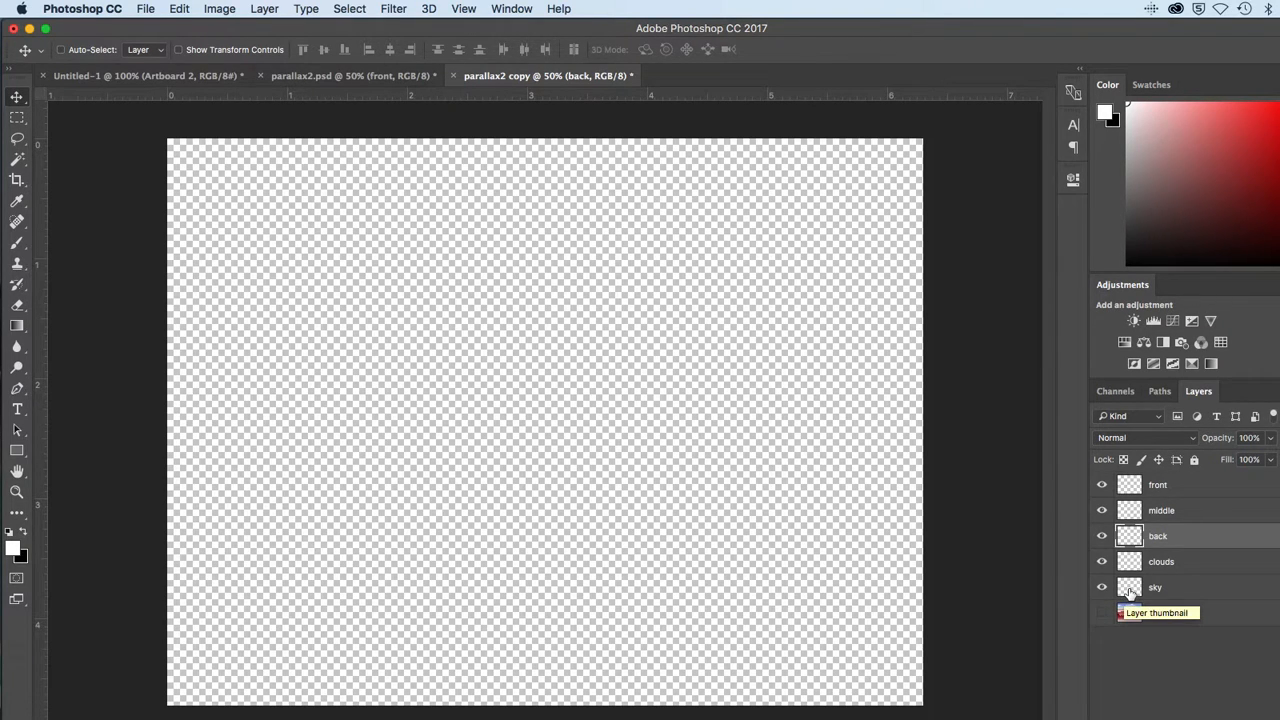
# - Select the sky layer and set the foreground color to light blue 54abe2
pyautogui.click(1130, 590)
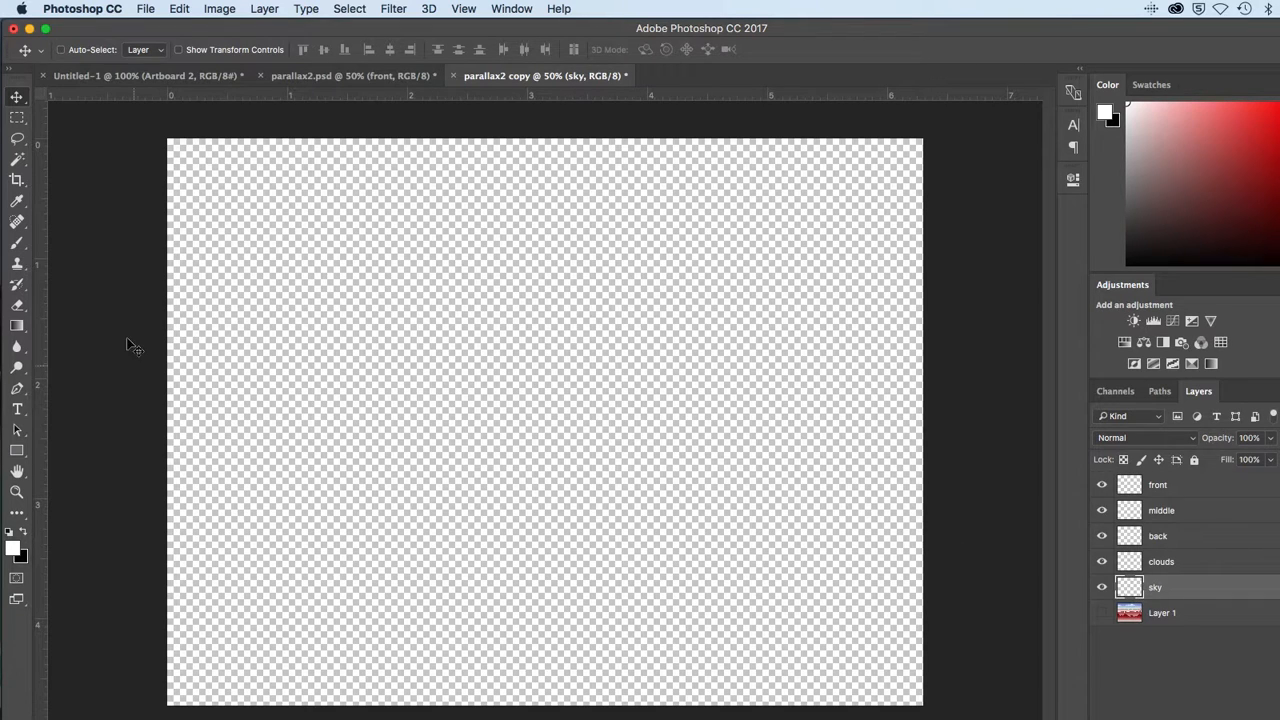
pyautogui.click(14, 546)
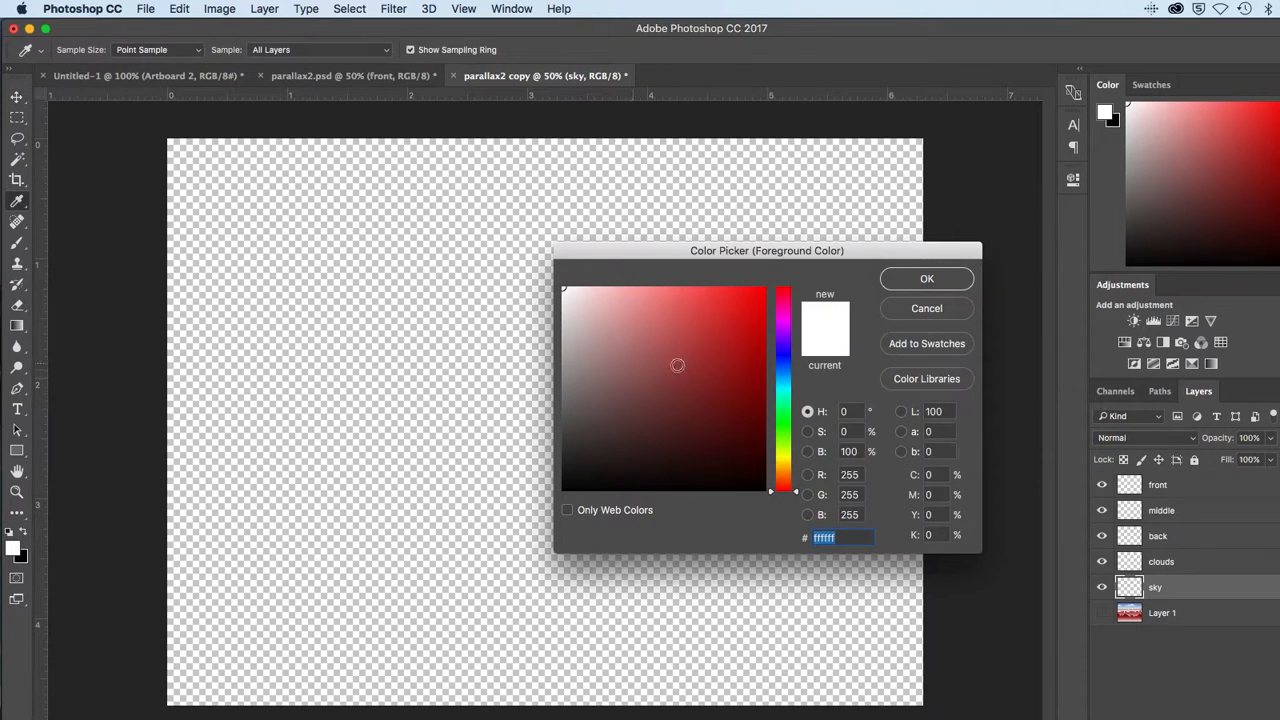
pyautogui.click(782, 380)
pyautogui.moveTo(740, 346); pyautogui.dragTo(689, 309)
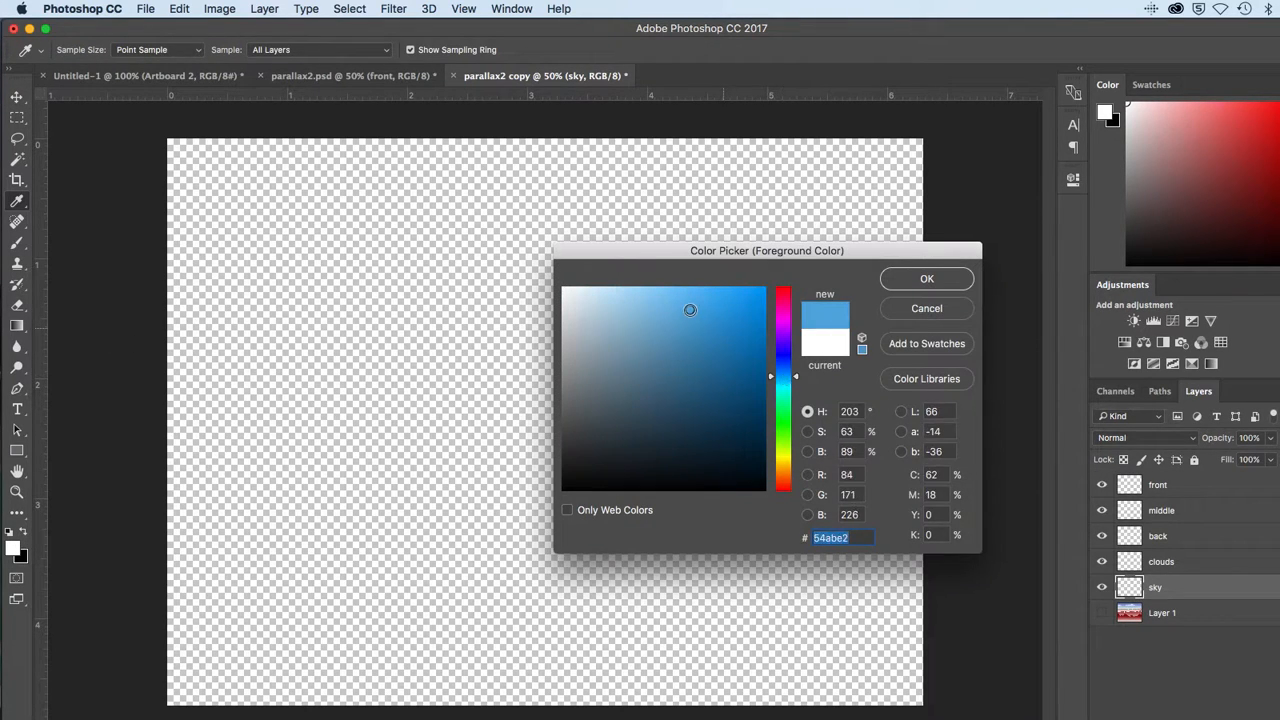
pyautogui.click(927, 280)
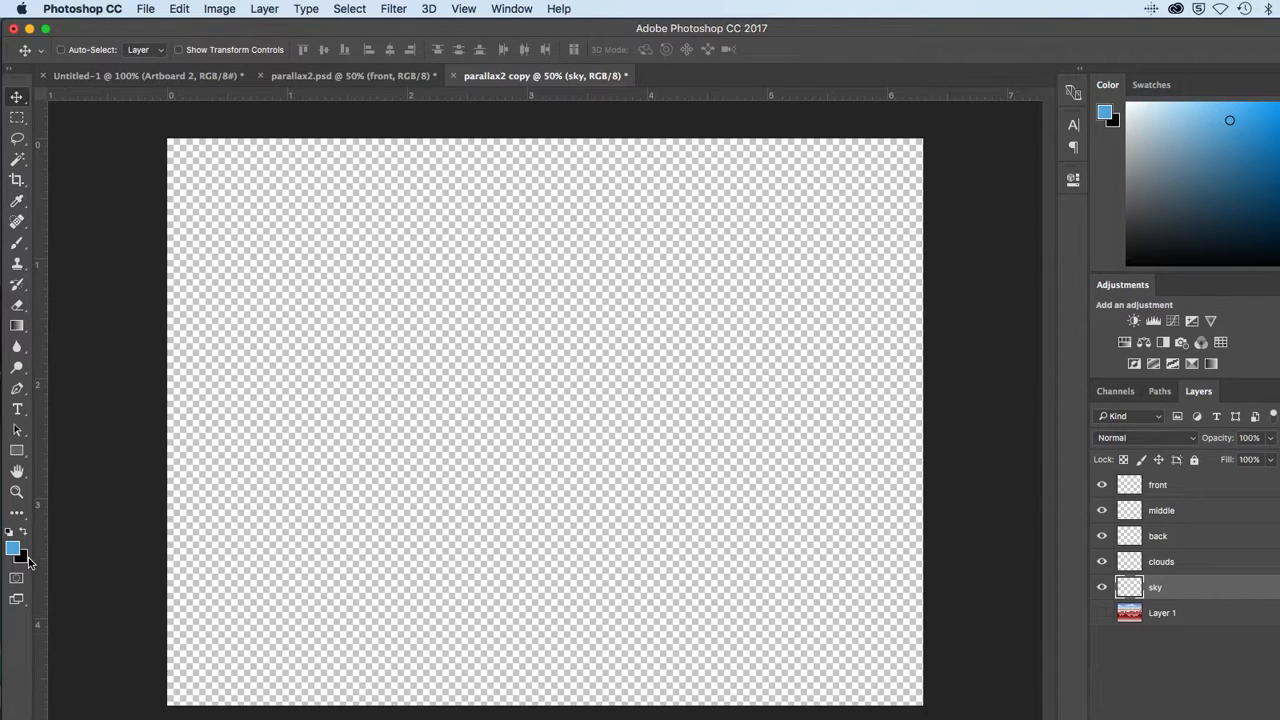
# - Set the background color to pale cyan abf8fd and fill the sky layer with a top-to-bottom linear gradient from blue to cyan
pyautogui.click(27, 558)
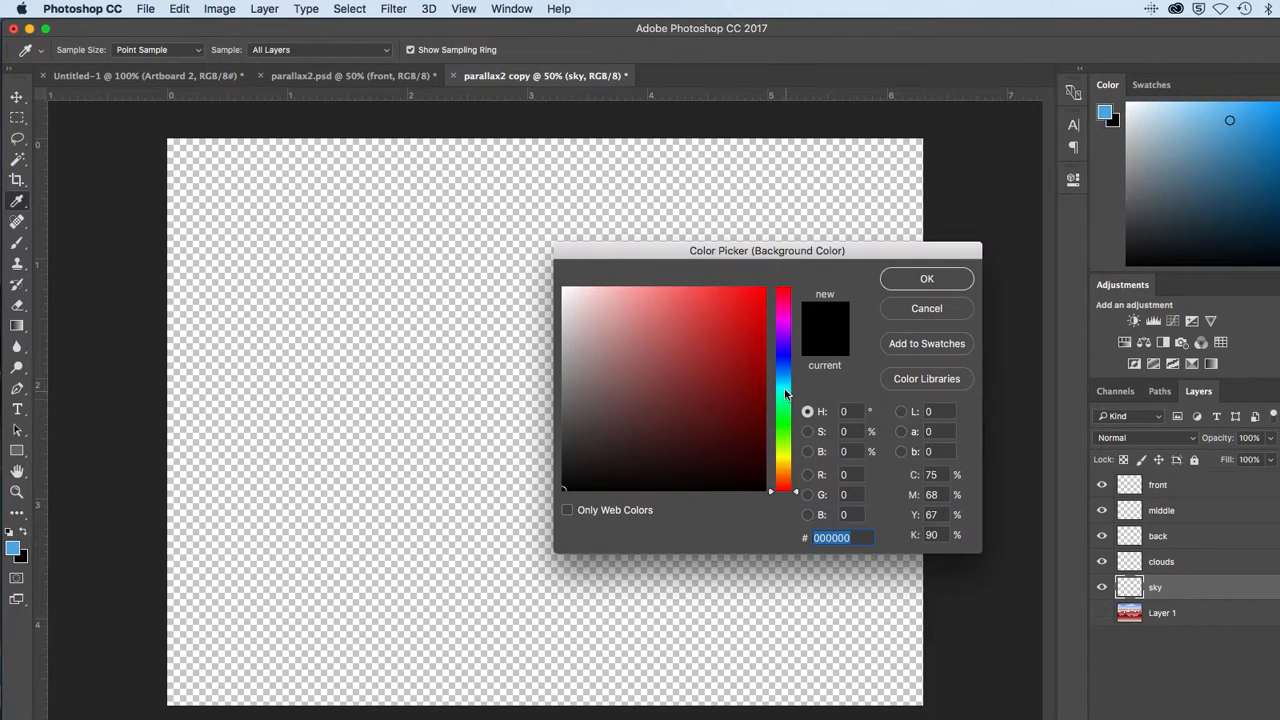
pyautogui.moveTo(787, 395); pyautogui.dragTo(783, 388)
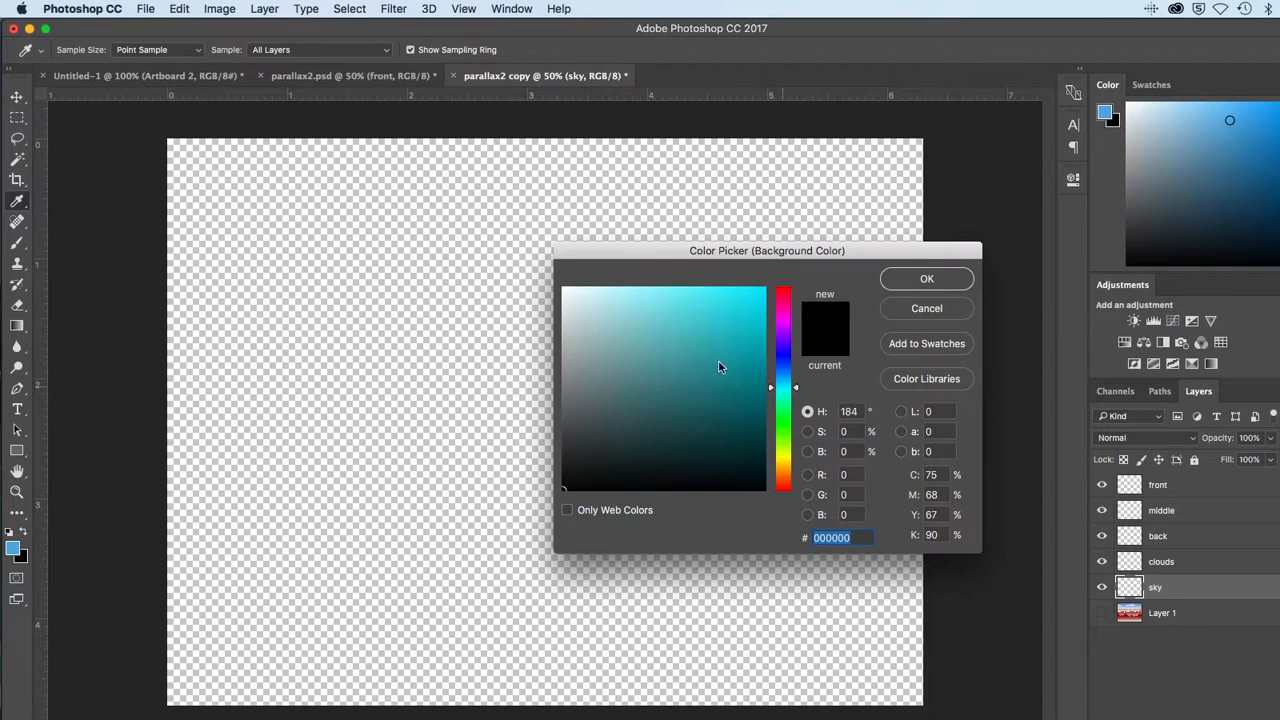
pyautogui.moveTo(645, 310); pyautogui.dragTo(628, 289)
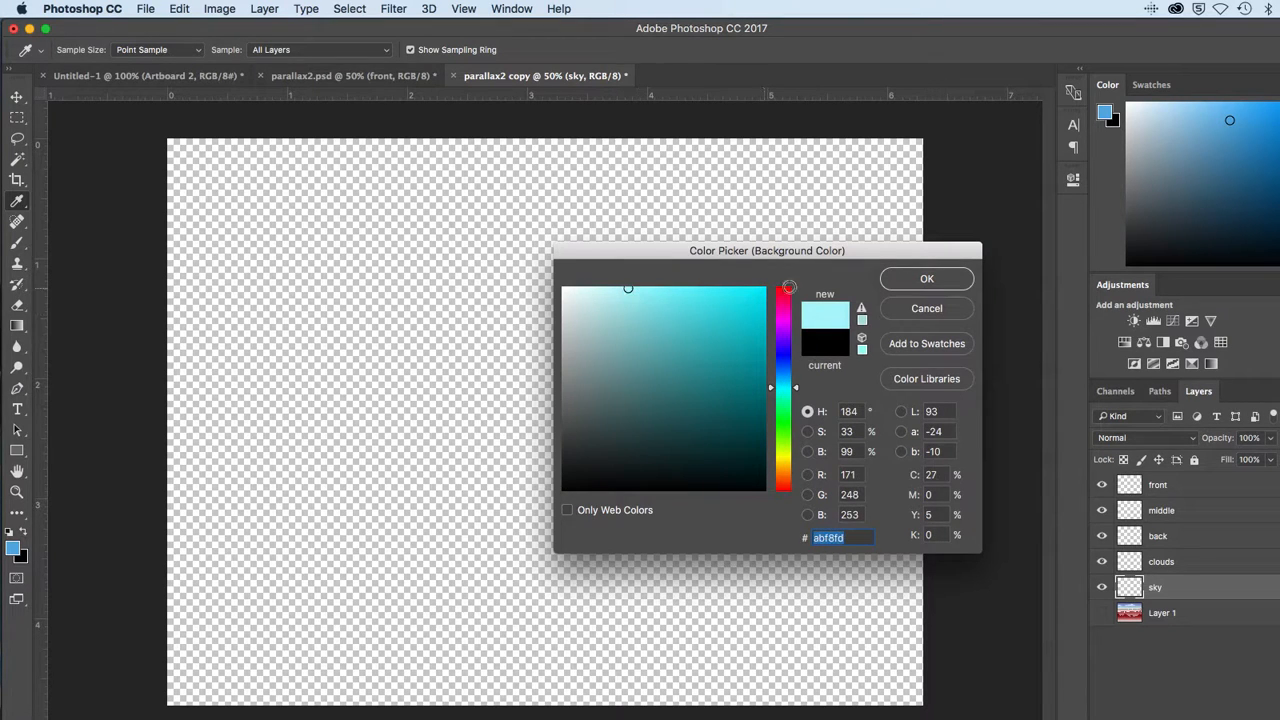
pyautogui.click(895, 282)
pyautogui.click(18, 326)
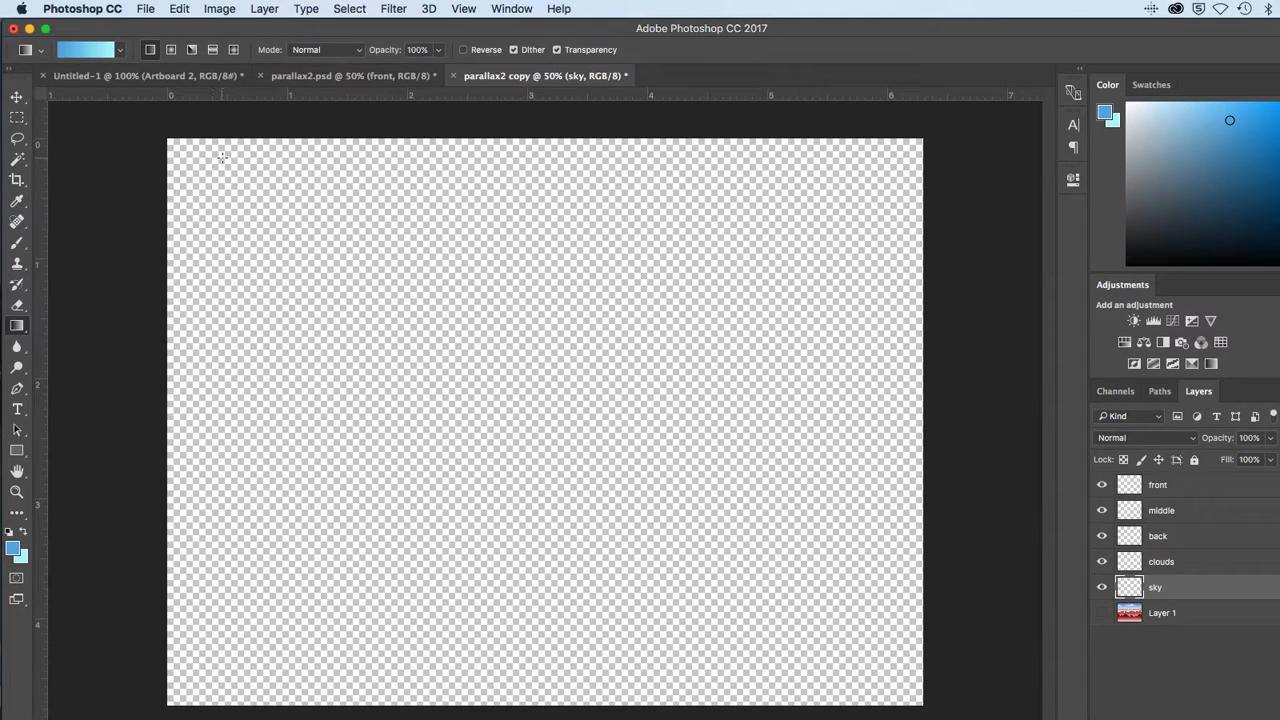
pyautogui.moveTo(223, 157); pyautogui.dragTo(223, 677)
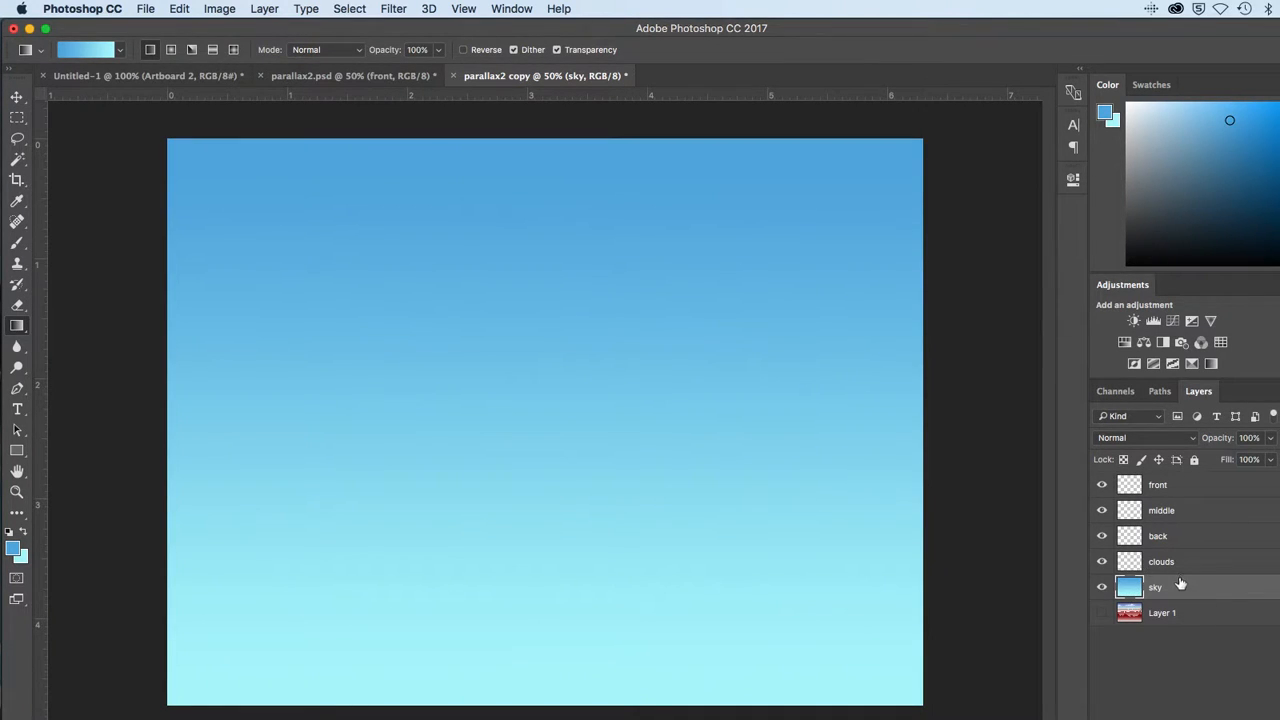
# - Select the front layer and set the foreground color to dark red and the background color to white
pyautogui.click(1170, 486)
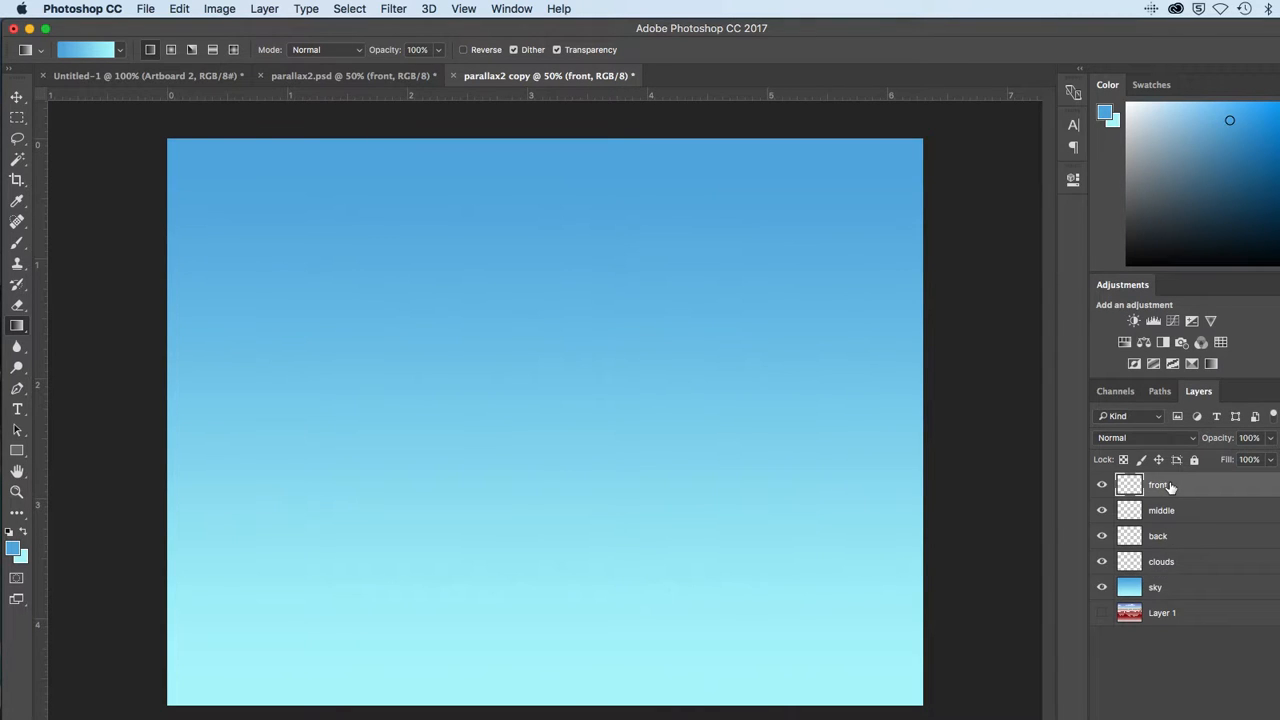
pyautogui.click(13, 548)
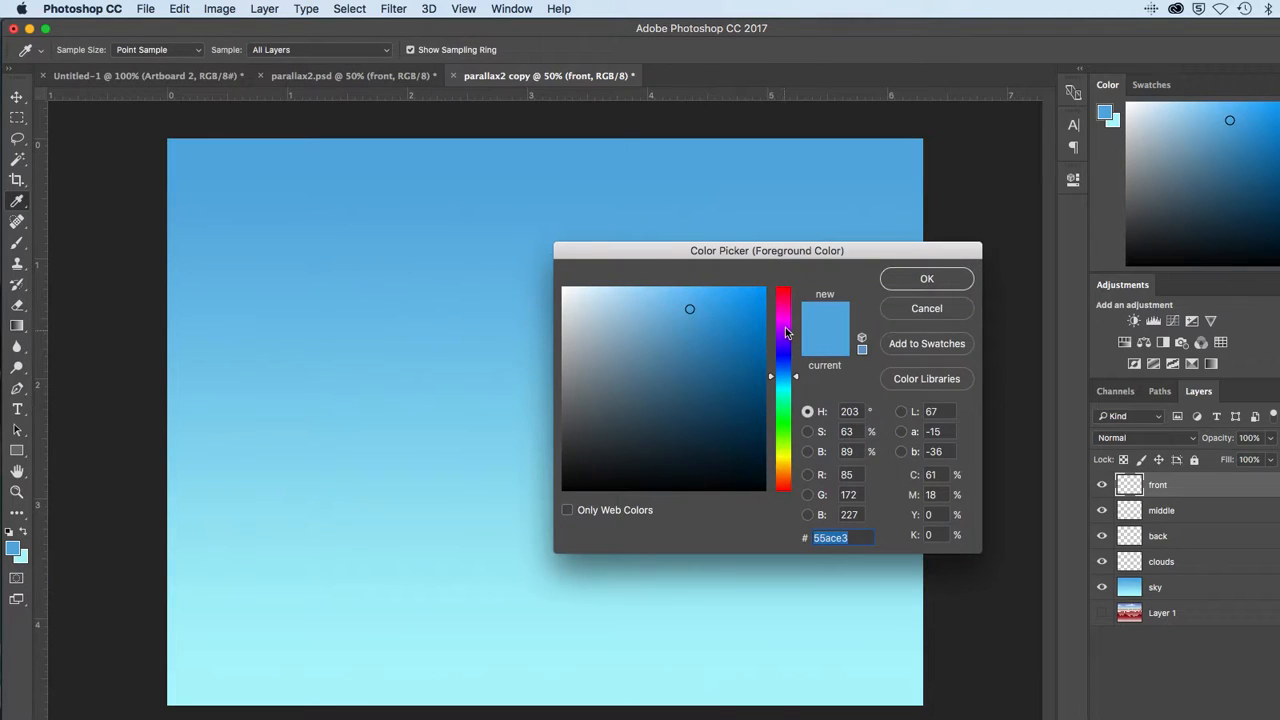
pyautogui.moveTo(786, 334); pyautogui.dragTo(783, 289)
pyautogui.moveTo(727, 328); pyautogui.dragTo(713, 375)
pyautogui.click(897, 287)
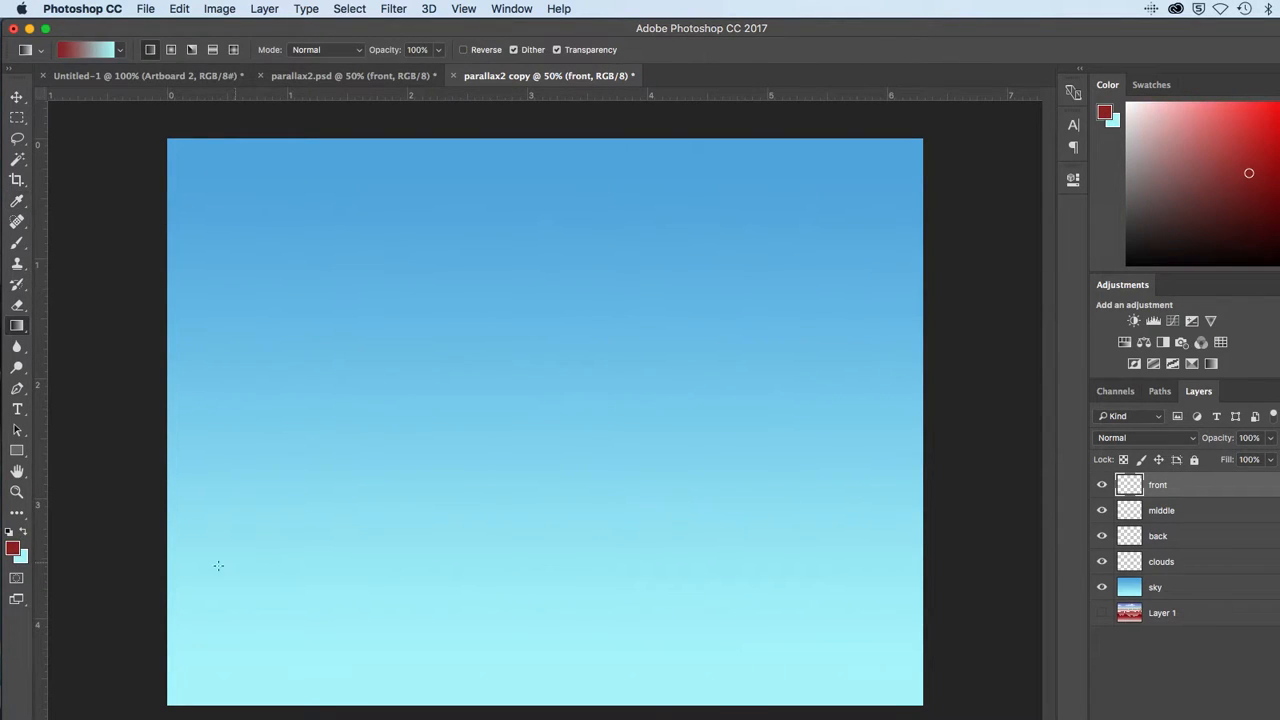
pyautogui.click(23, 561)
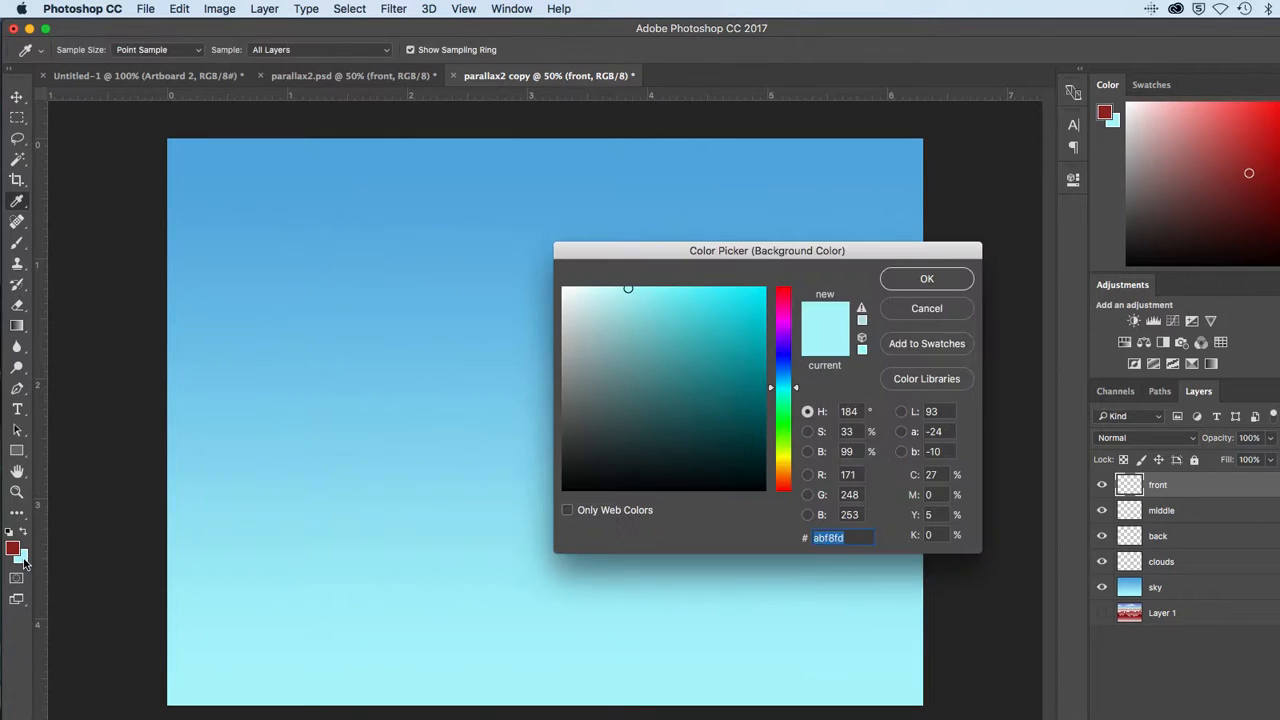
pyautogui.click(562, 288)
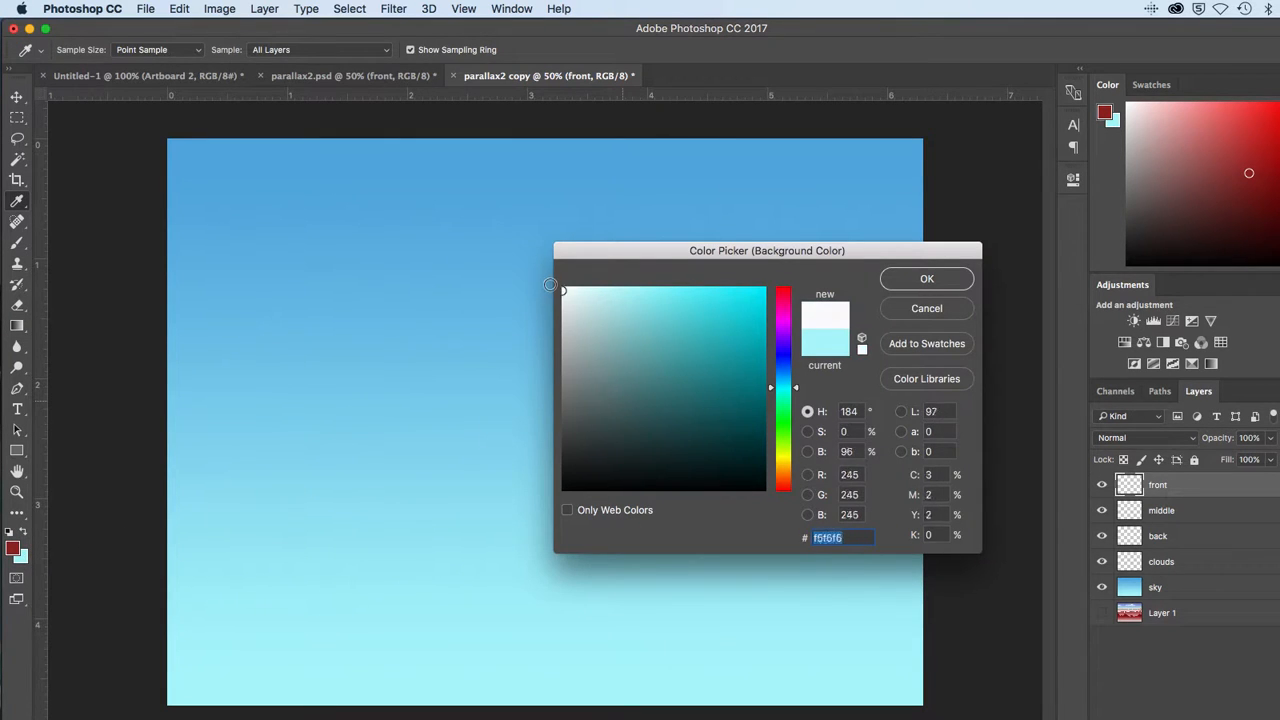
pyautogui.click(907, 279)
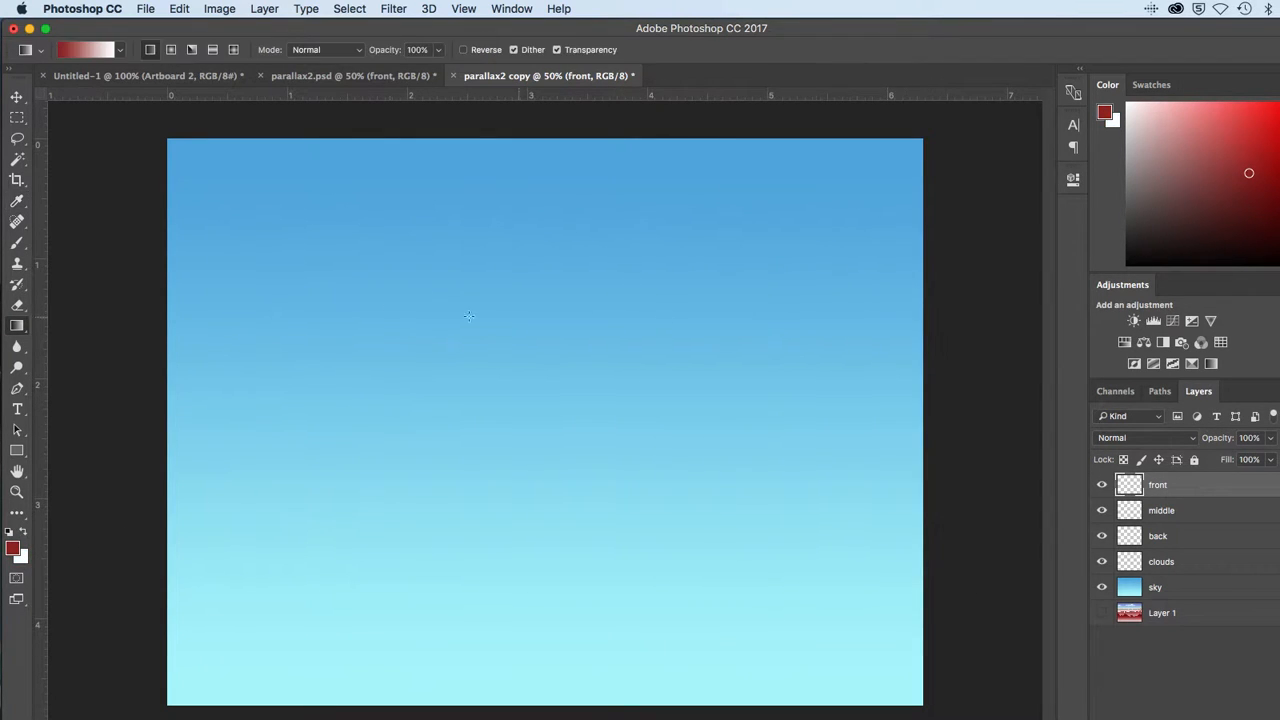
# - Lasso a jagged mountain ridge with two tall peaks across the lower part of the canvas, enclosing everything down to the bottom edge
pyautogui.click(17, 138)
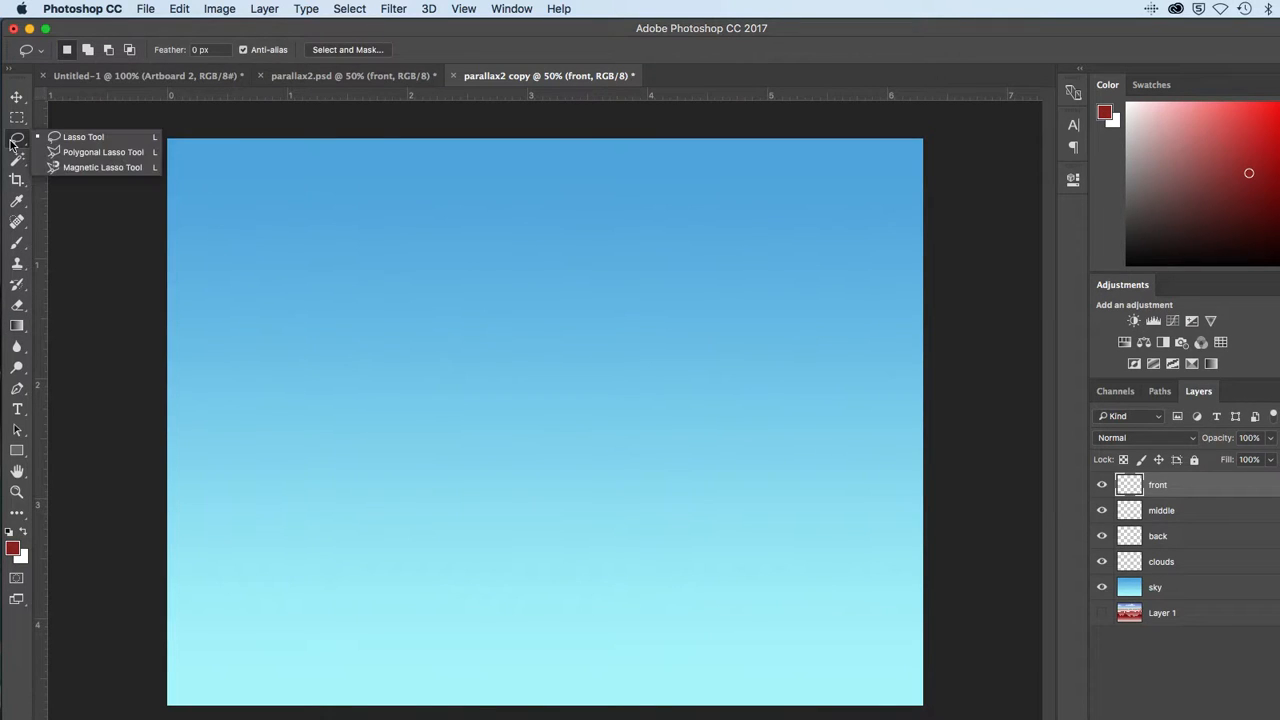
pyautogui.click(70, 139)
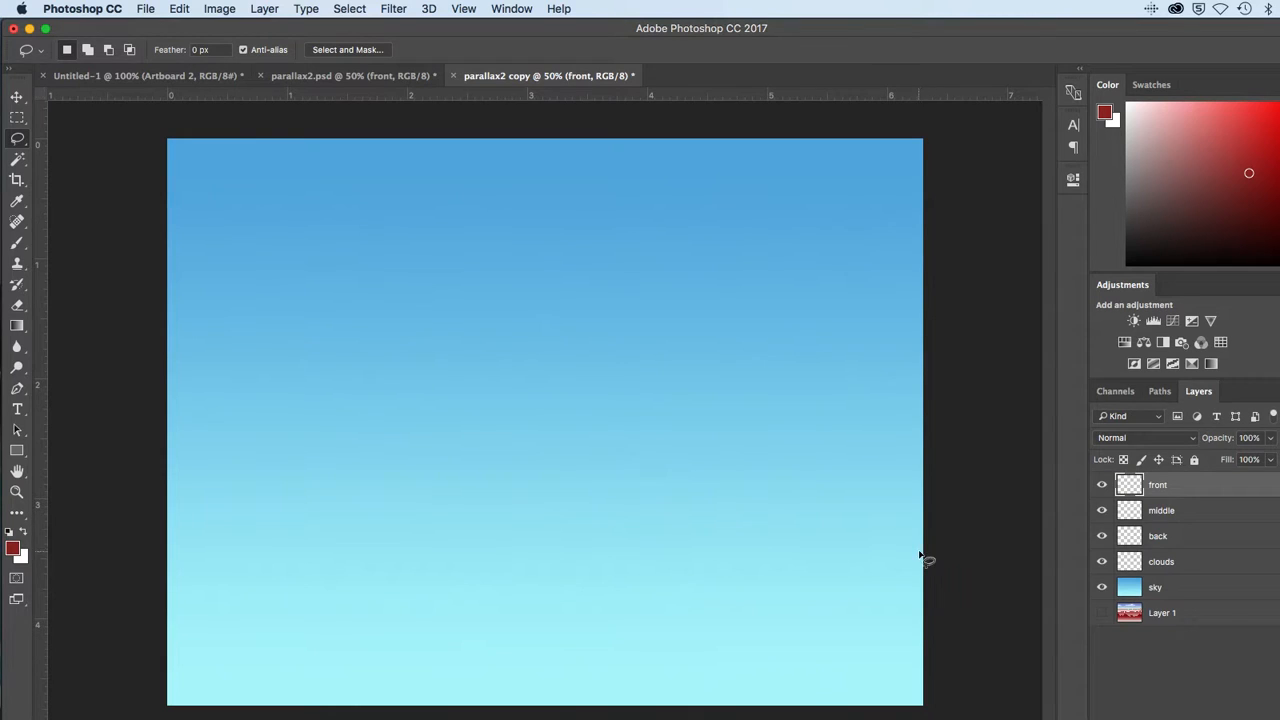
pyautogui.moveTo(920, 551)
pyautogui.mouseDown()
pyautogui.moveTo(787, 543)
pyautogui.moveTo(676, 470)
pyautogui.moveTo(611, 522)
pyautogui.moveTo(481, 543)
pyautogui.moveTo(352, 518)
pyautogui.moveTo(326, 566)
pyautogui.moveTo(252, 438)
pyautogui.moveTo(193, 547)
pyautogui.moveTo(163, 562)
pyautogui.moveTo(130, 690)
pyautogui.mouseUp()
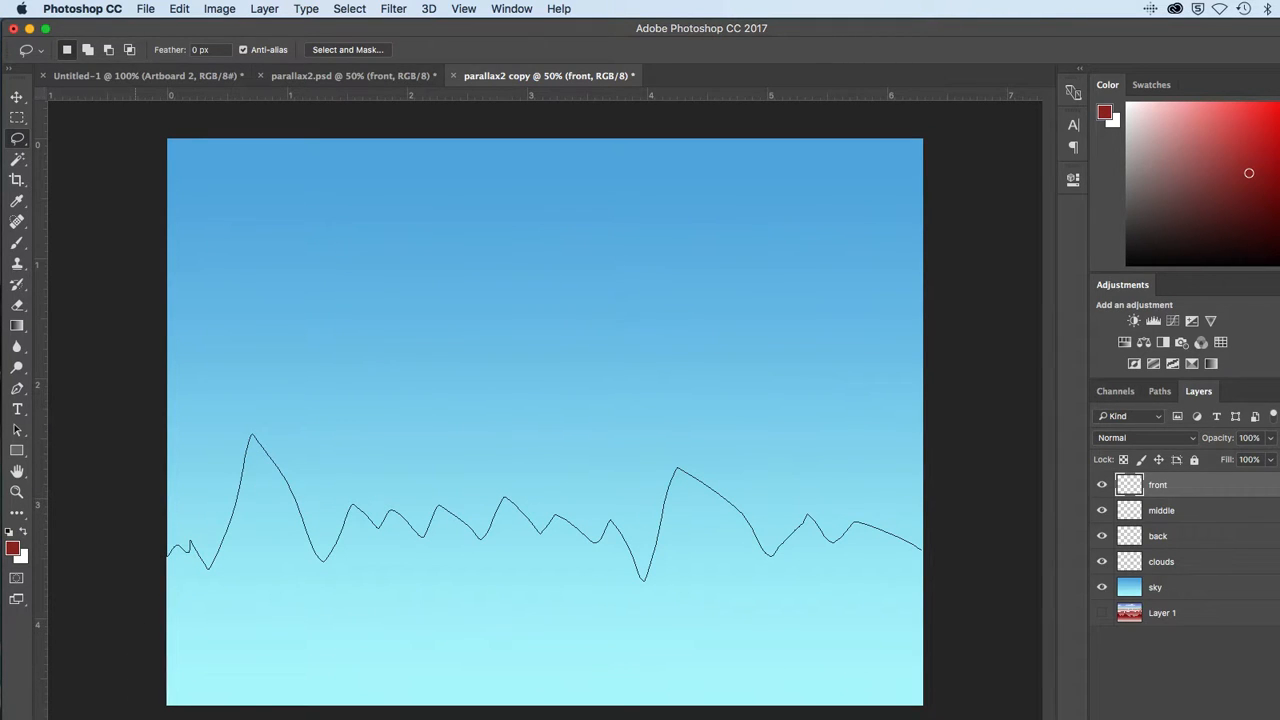
pyautogui.moveTo(374, 712); pyautogui.dragTo(856, 712)
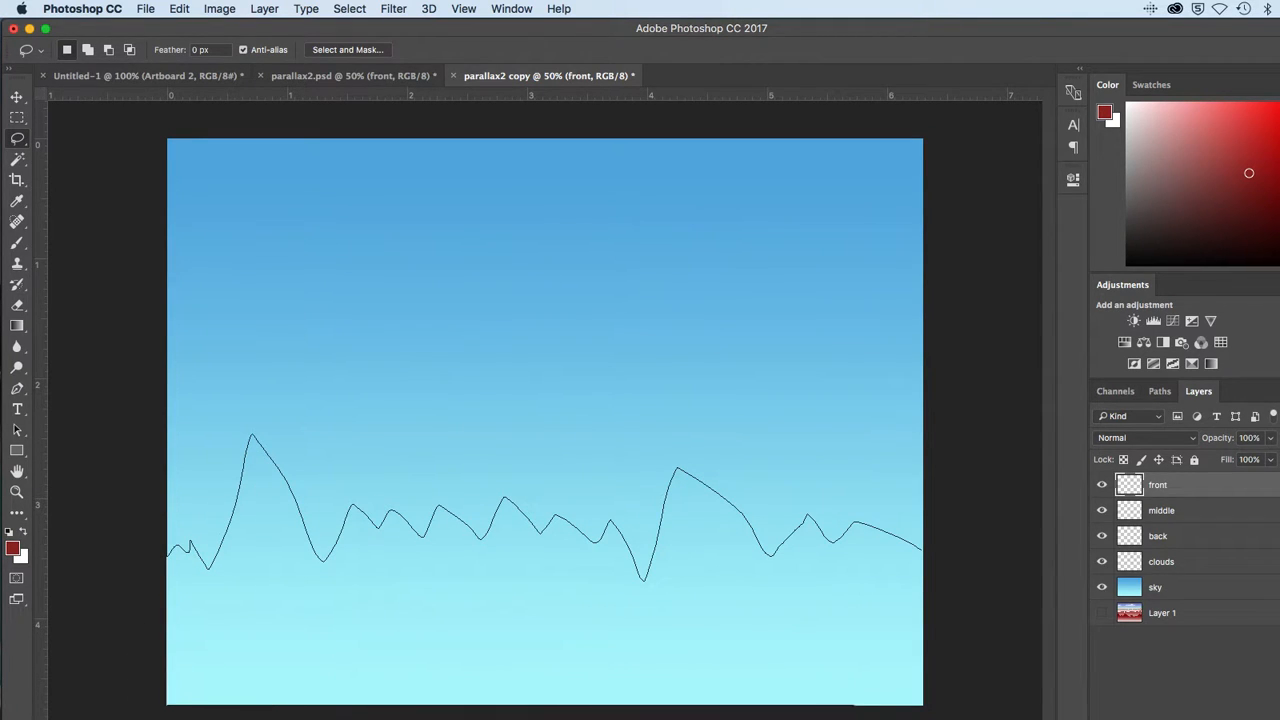
pyautogui.moveTo(974, 712); pyautogui.dragTo(946, 551)
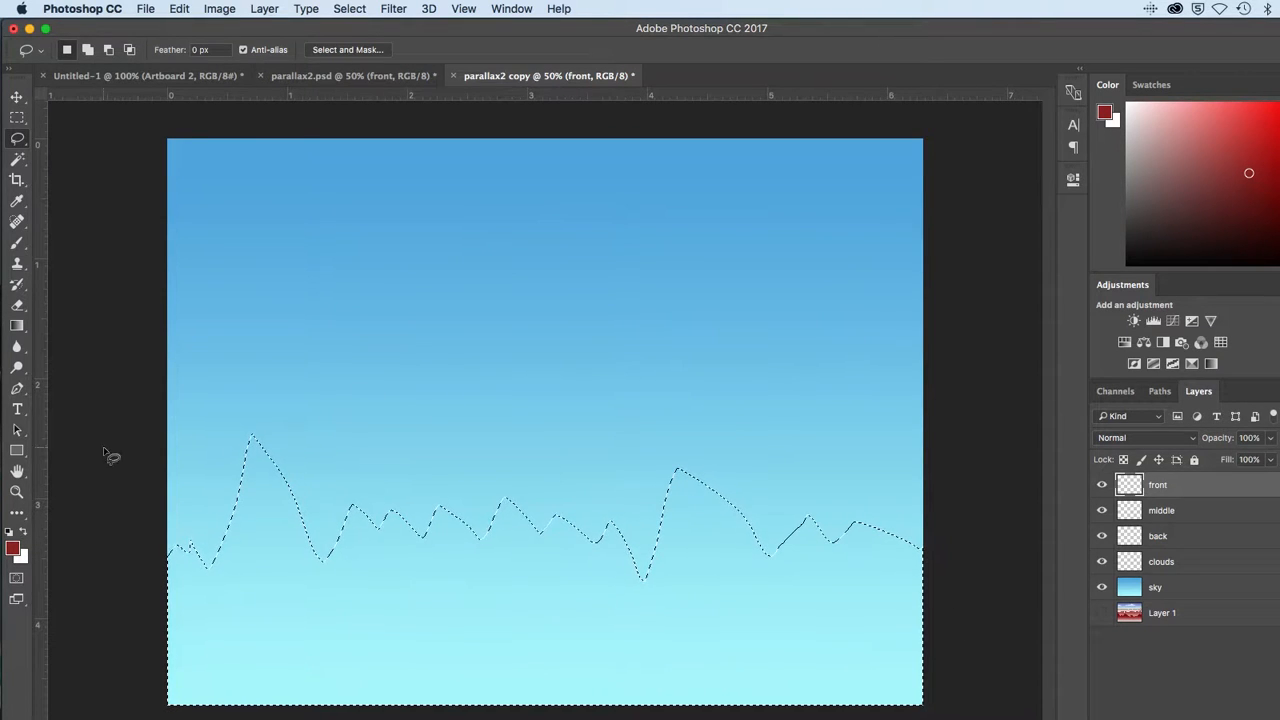
# - Fill the front mountain selection with a vertical dark-red-to-white gradient starting near the ridge, and deselect
pyautogui.click(17, 326)
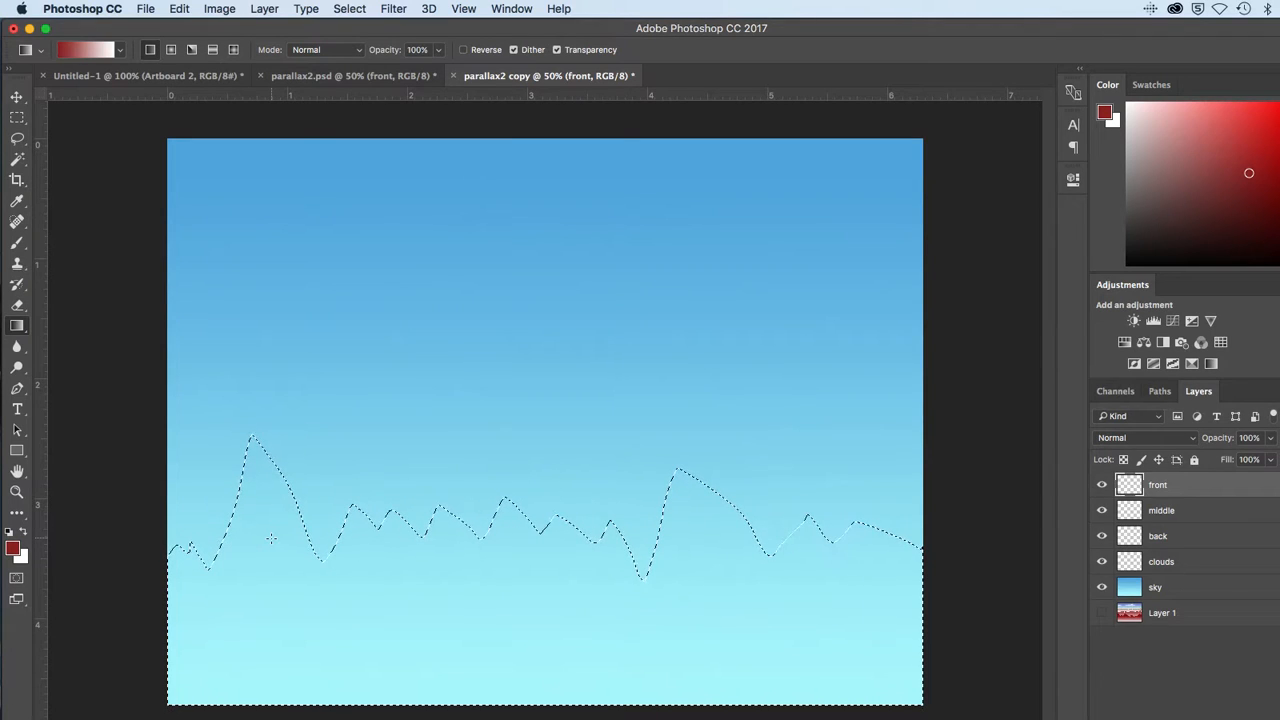
pyautogui.moveTo(270, 539); pyautogui.dragTo(278, 611)
pyautogui.moveTo(271, 715); pyautogui.dragTo(271, 717)
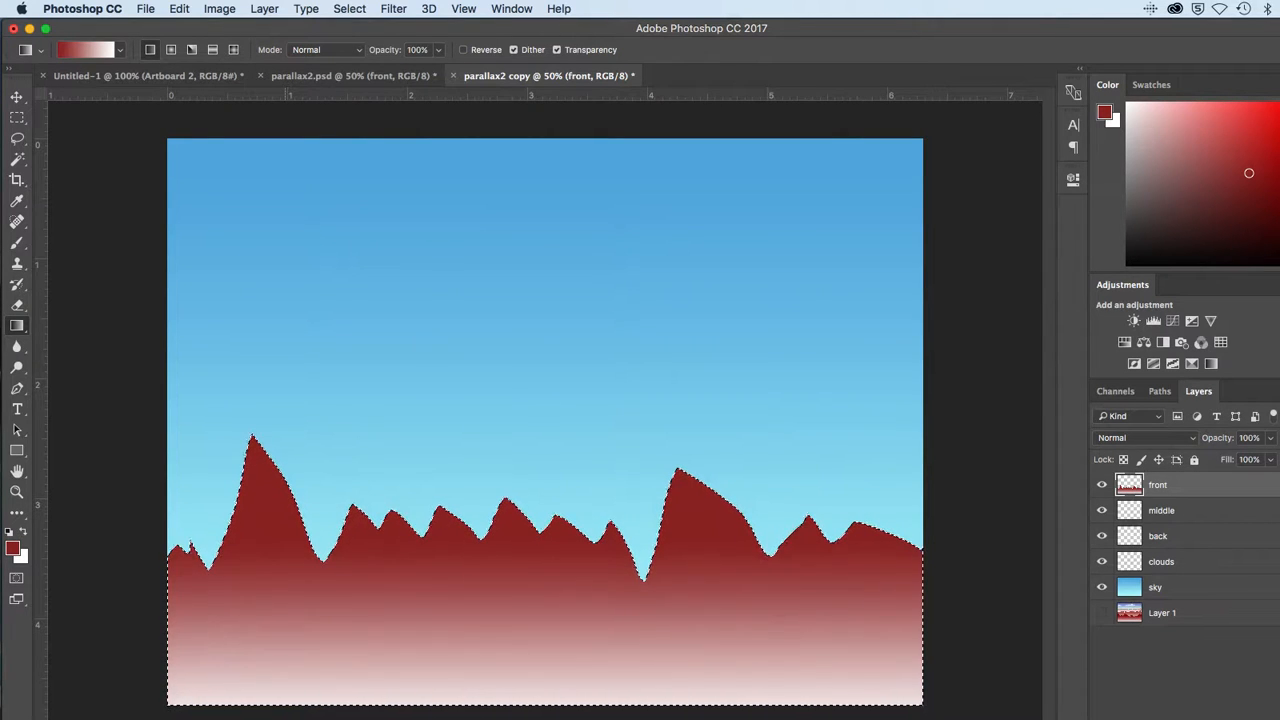
pyautogui.press('super+d')
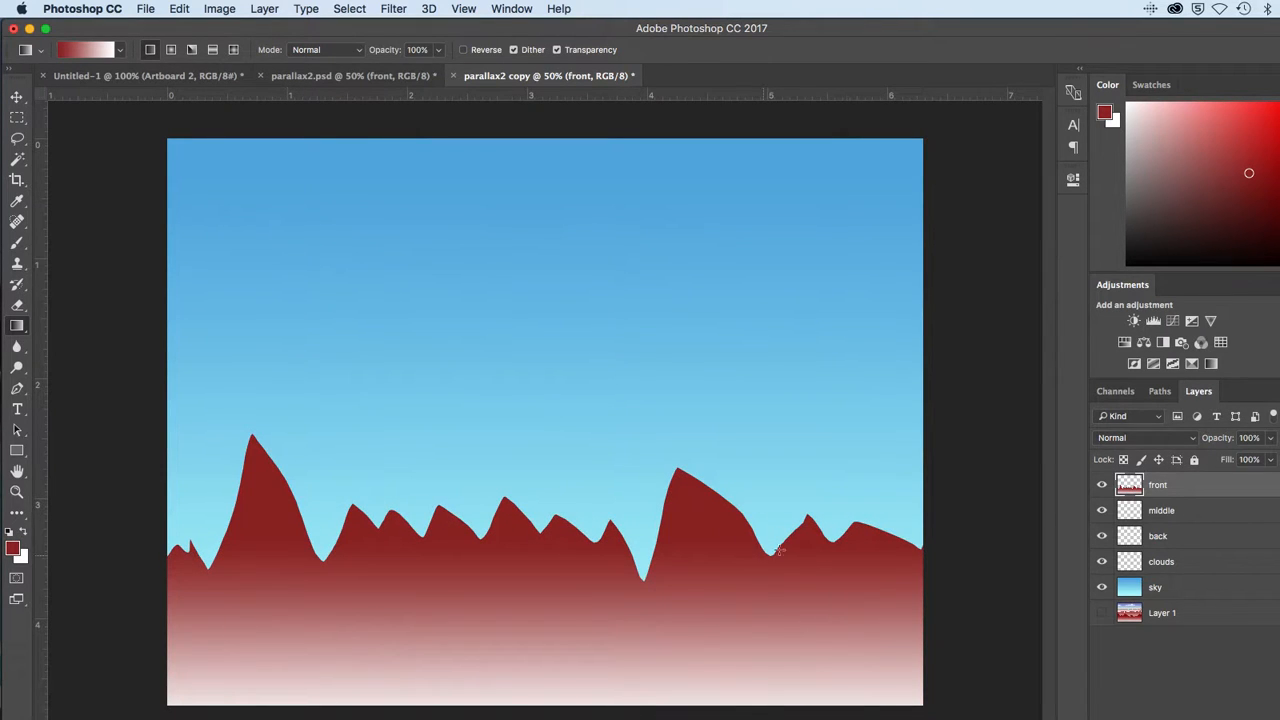
# - On the middle layer, lasso a lower-relief mountain ridge just above the front peaks, enclosing everything down to the bottom edge
pyautogui.click(1130, 512)
pyautogui.click(17, 139)
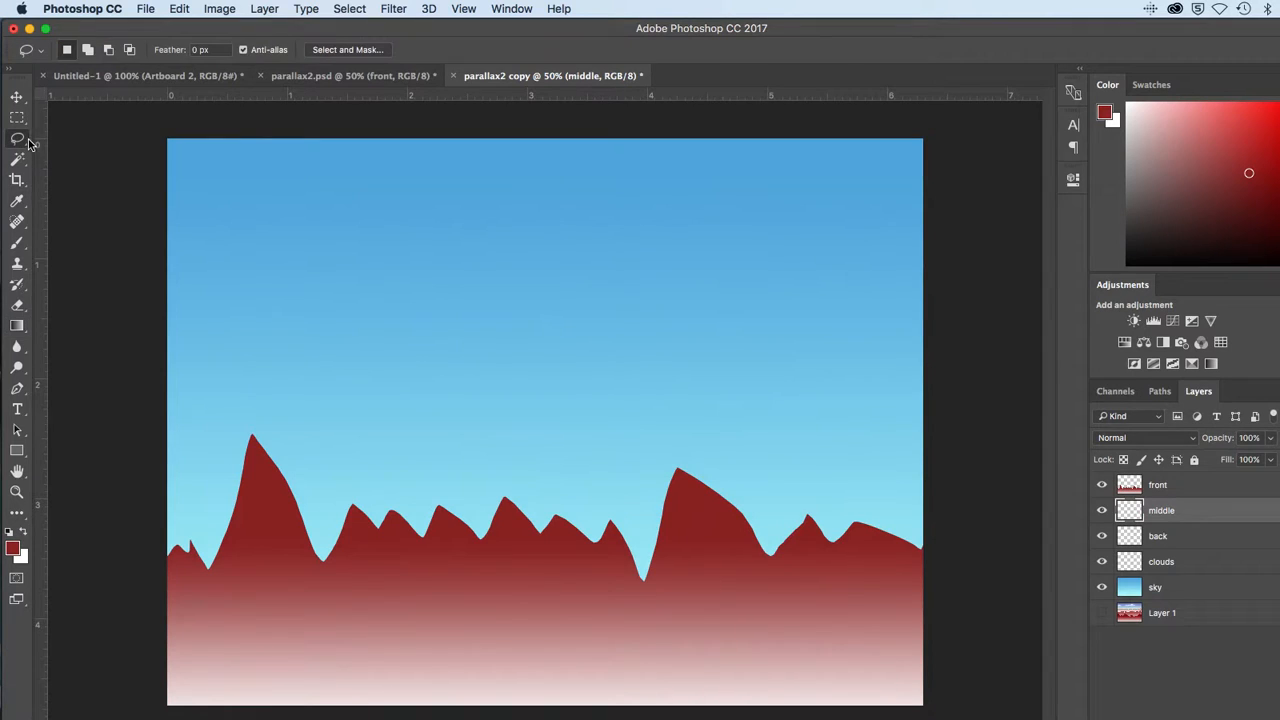
pyautogui.moveTo(922, 445)
pyautogui.mouseDown()
pyautogui.moveTo(850, 415)
pyautogui.moveTo(697, 411)
pyautogui.moveTo(636, 432)
pyautogui.moveTo(607, 406)
pyautogui.moveTo(466, 428)
pyautogui.moveTo(453, 450)
pyautogui.moveTo(414, 416)
pyautogui.moveTo(396, 425)
pyautogui.moveTo(317, 385)
pyautogui.moveTo(303, 420)
pyautogui.moveTo(262, 409)
pyautogui.moveTo(199, 449)
pyautogui.moveTo(170, 410)
pyautogui.moveTo(134, 491)
pyautogui.moveTo(119, 626)
pyautogui.moveTo(131, 710)
pyautogui.moveTo(992, 695)
pyautogui.moveTo(955, 572)
pyautogui.moveTo(951, 449)
pyautogui.mouseUp()
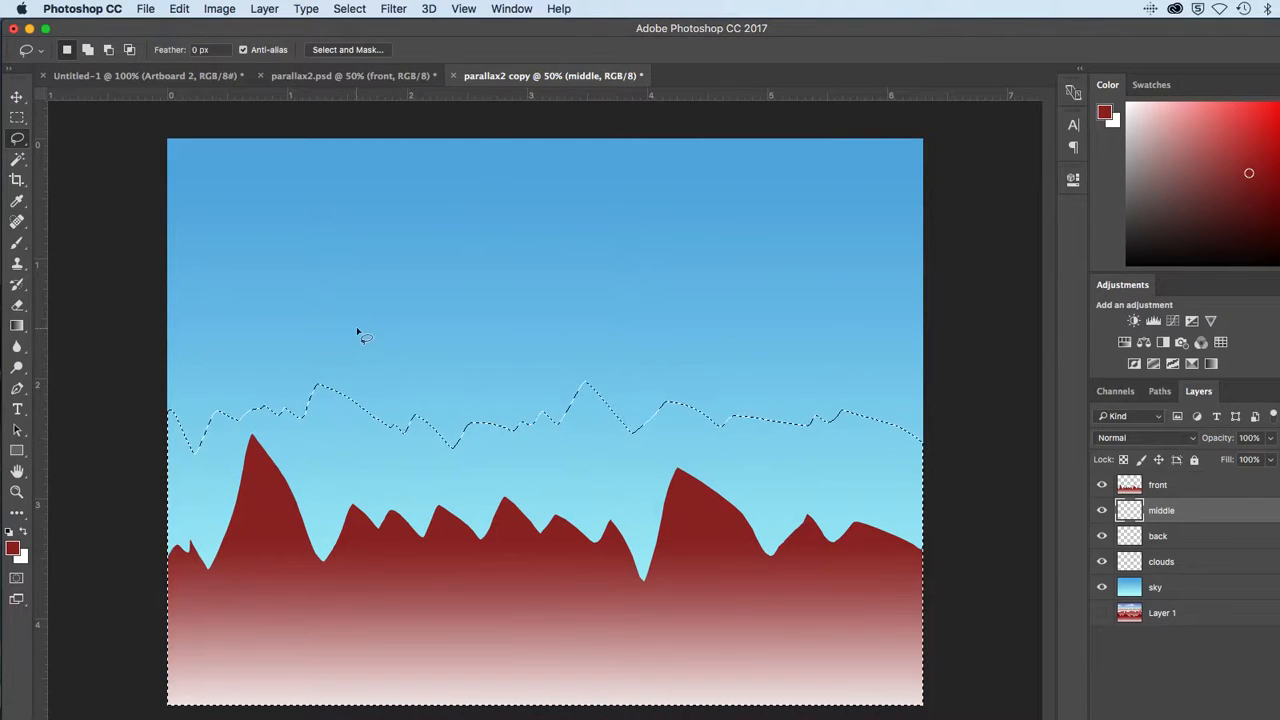
# - Fill the middle mountain selection with a vertical red-to-white gradient started well above the ridge for a paler tone, and deselect
pyautogui.click(16, 325)
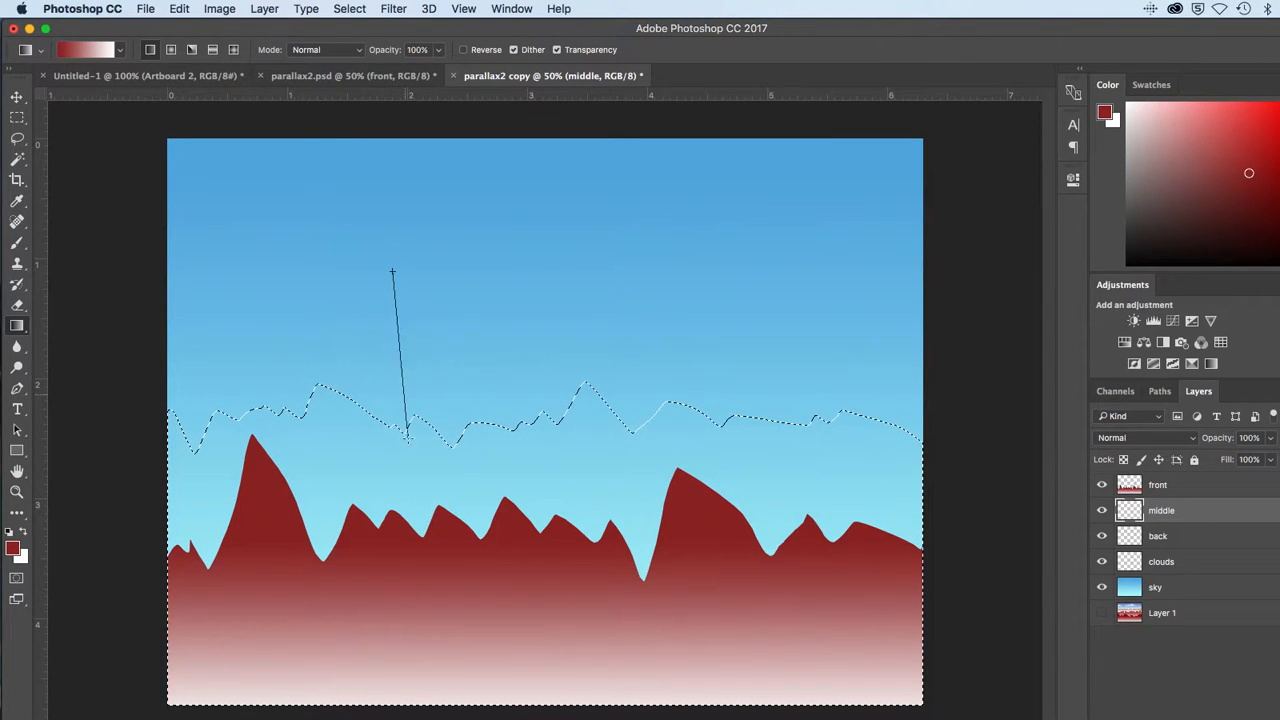
pyautogui.moveTo(407, 437); pyautogui.dragTo(407, 490)
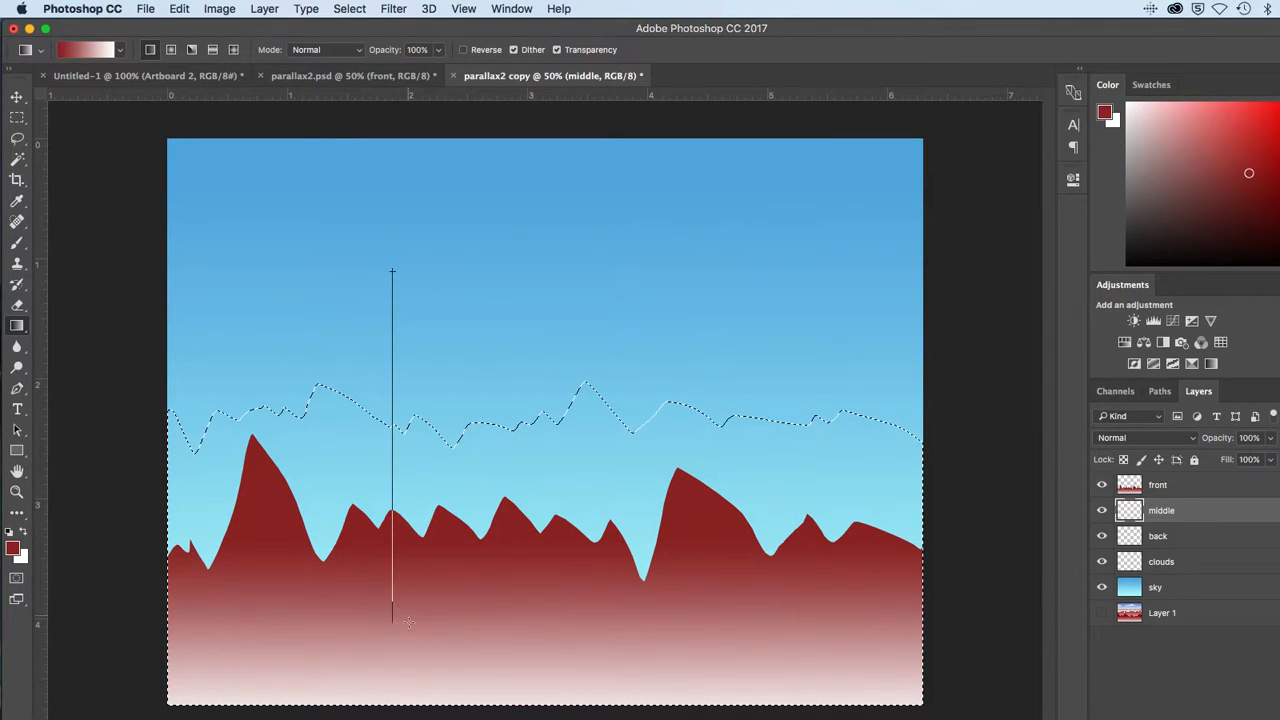
pyautogui.moveTo(410, 656); pyautogui.dragTo(410, 656)
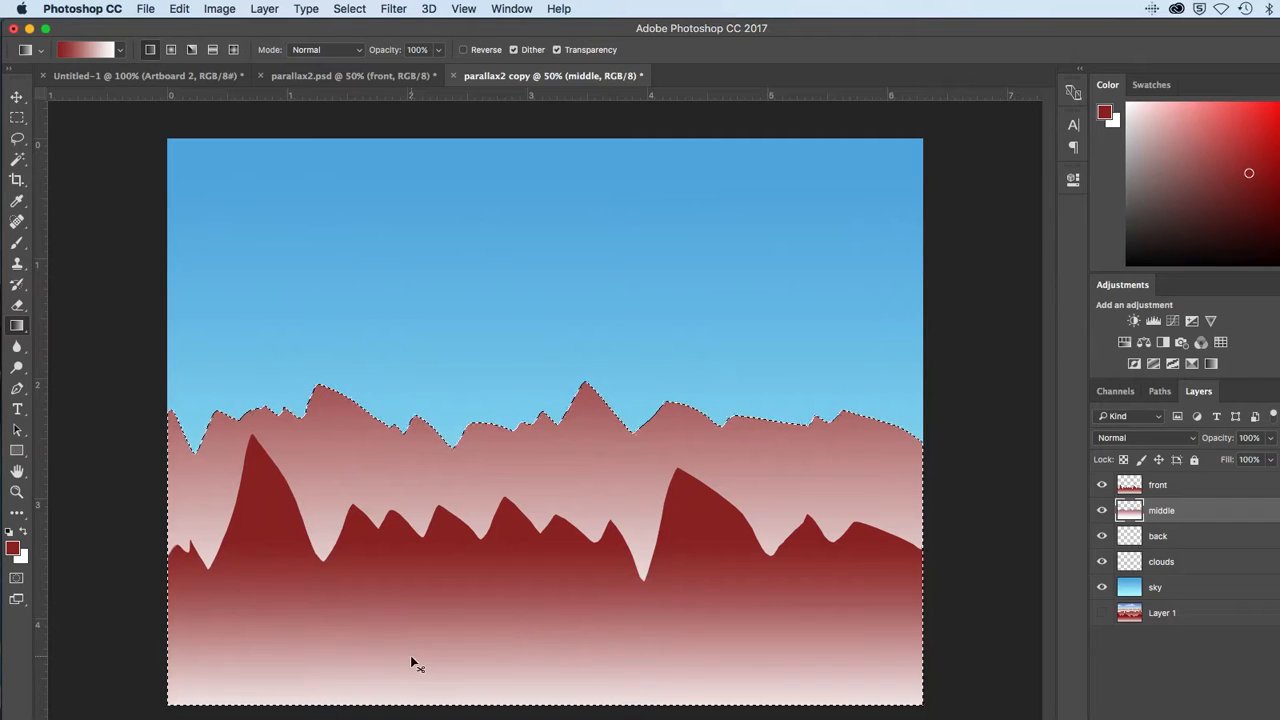
pyautogui.press('super+d')
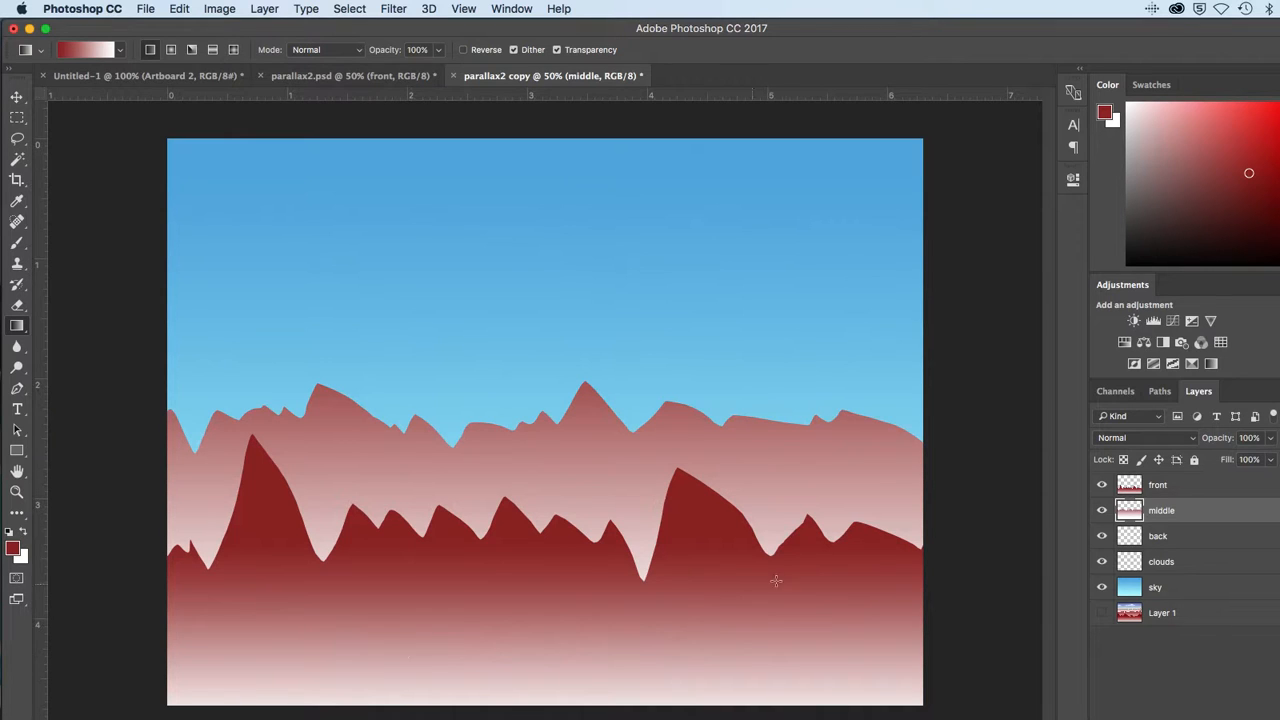
# - On the back layer, lasso a nearly flat, slightly jagged ridge above the middle mountains, enclosing everything down to the bottom edge
pyautogui.click(1130, 540)
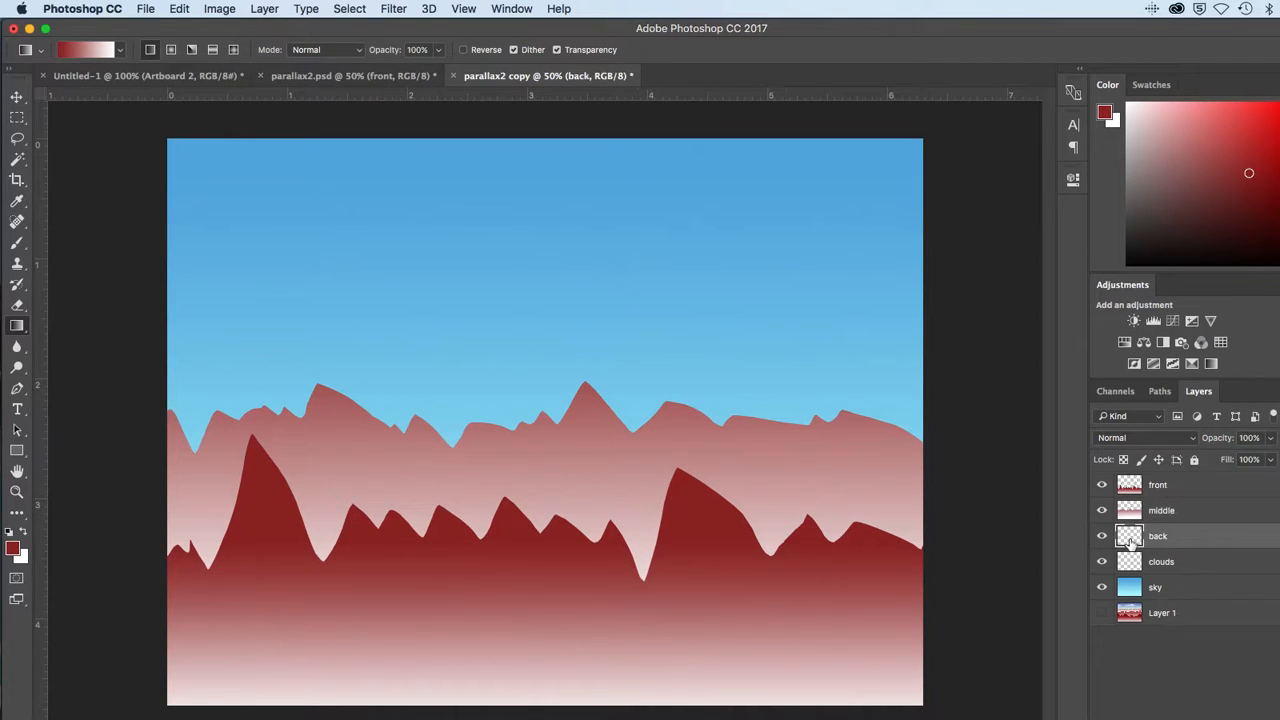
pyautogui.click(17, 140)
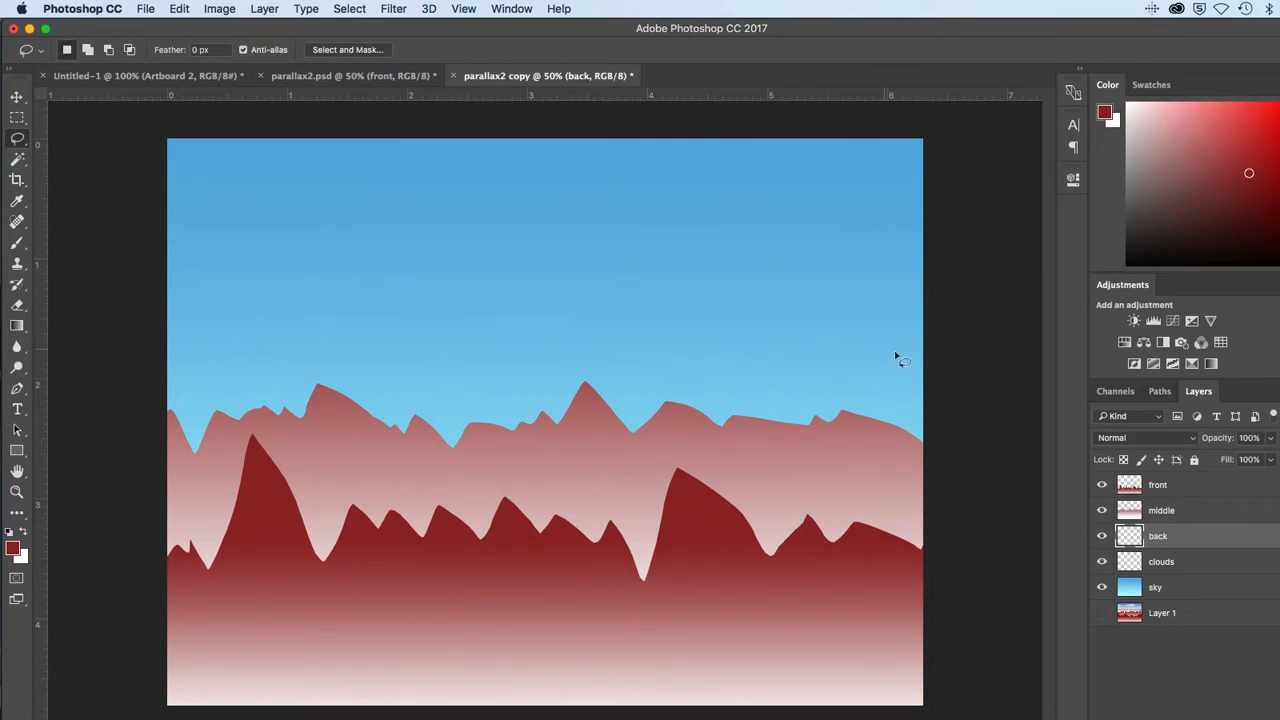
pyautogui.moveTo(927, 364)
pyautogui.mouseDown()
pyautogui.moveTo(303, 357)
pyautogui.moveTo(160, 375)
pyautogui.moveTo(134, 508)
pyautogui.moveTo(138, 712)
pyautogui.moveTo(844, 716)
pyautogui.mouseUp()
pyautogui.moveTo(975, 710)
pyautogui.mouseDown()
pyautogui.moveTo(976, 600)
pyautogui.moveTo(955, 364)
pyautogui.mouseUp()
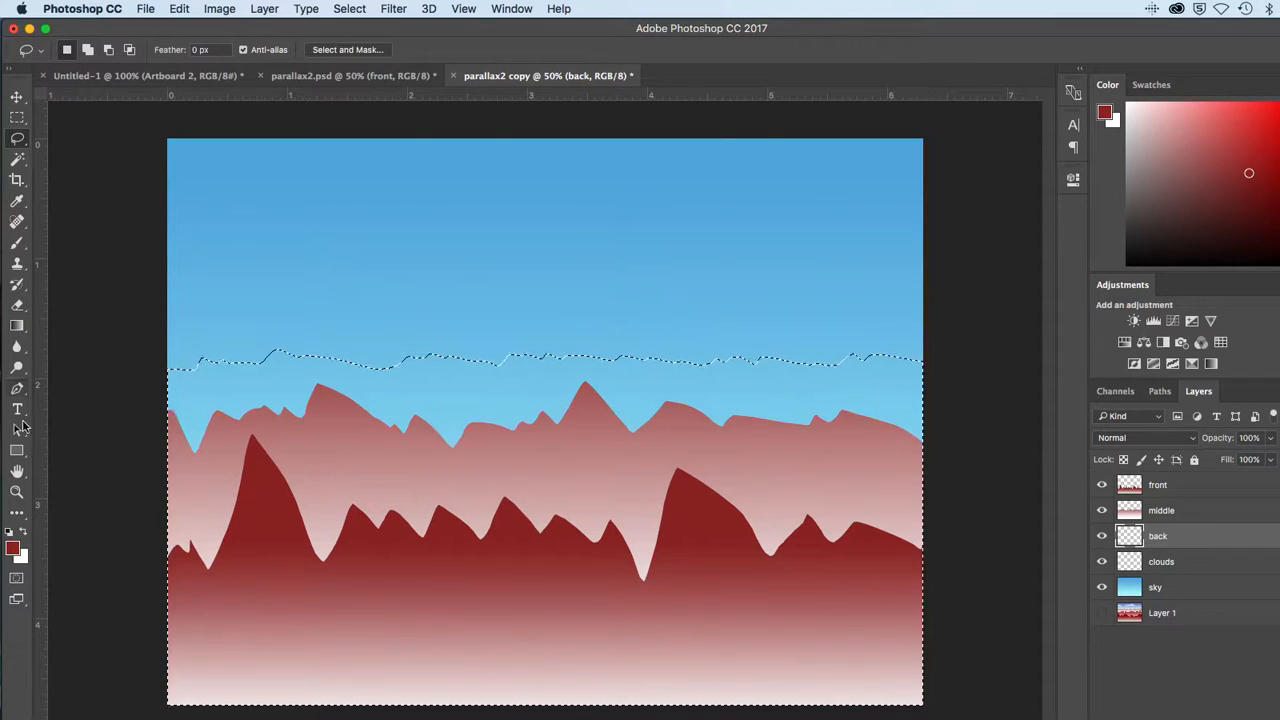
# - Fill the back mountain selection with a vertical red-to-white gradient started high in the sky, redrawing it for a pale ridge tone, and deselect
pyautogui.click(17, 326)
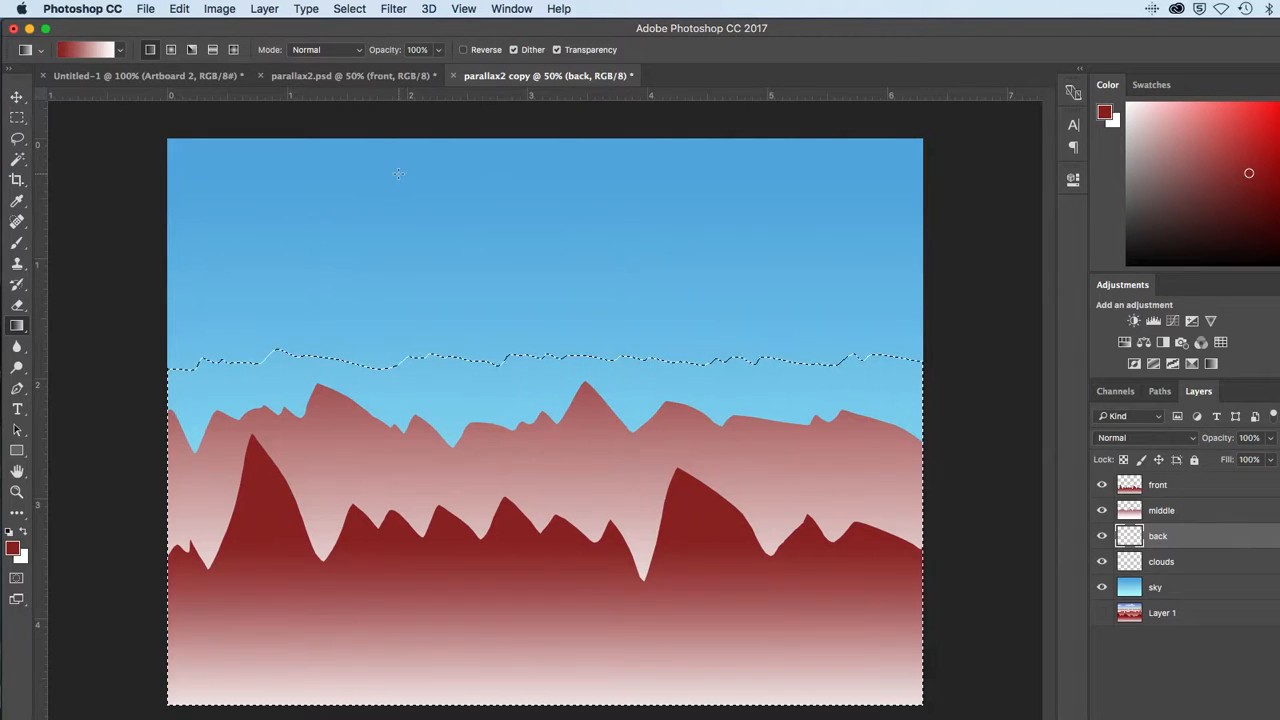
pyautogui.moveTo(398, 172); pyautogui.dragTo(401, 299)
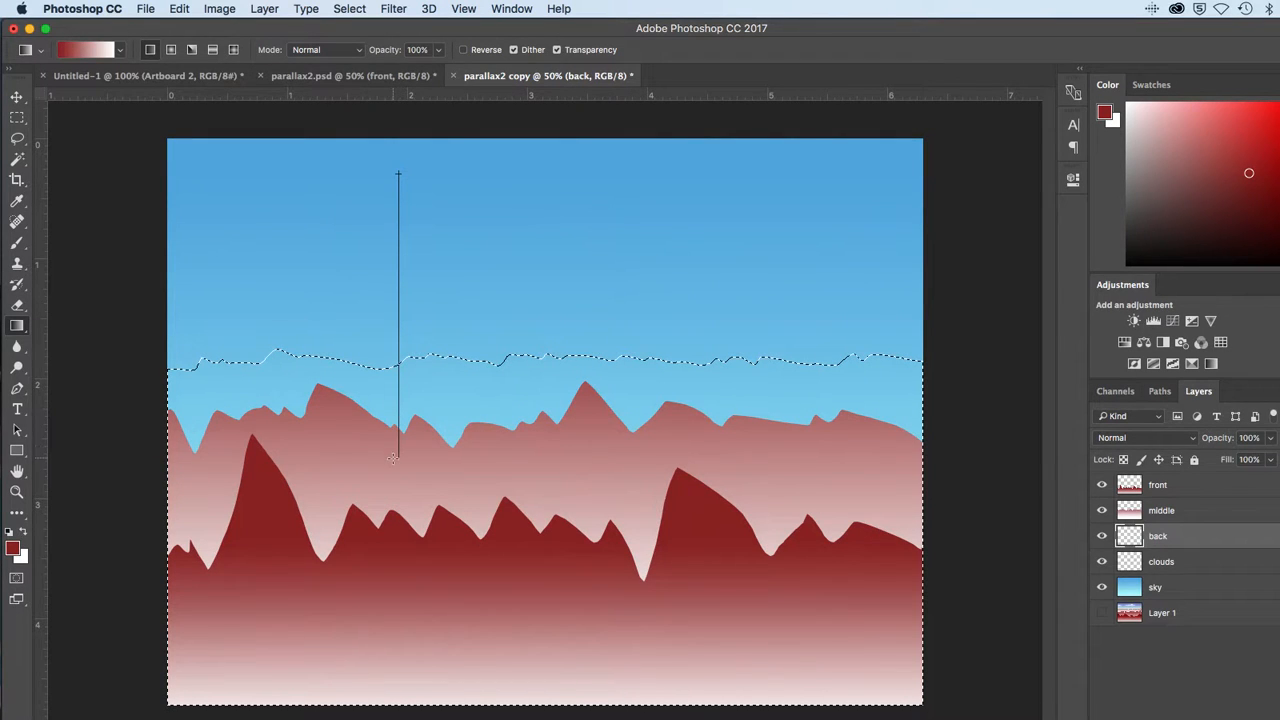
pyautogui.moveTo(395, 486); pyautogui.dragTo(394, 487)
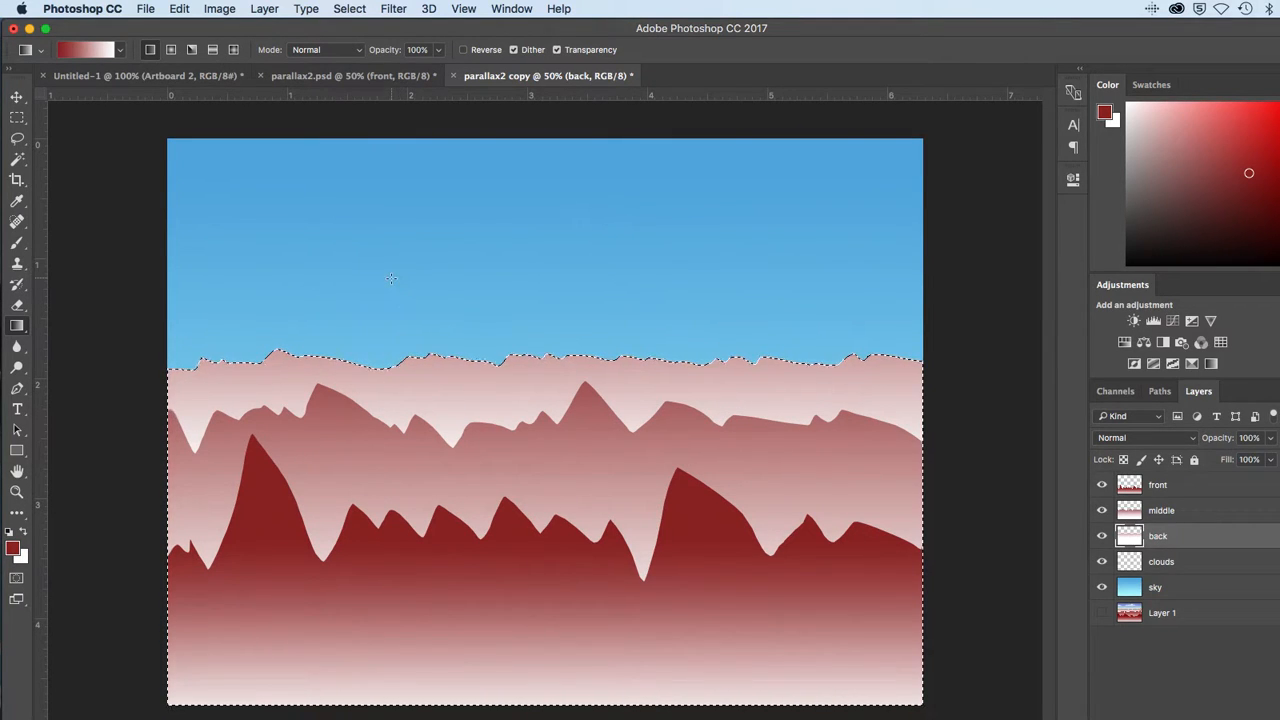
pyautogui.moveTo(398, 497); pyautogui.dragTo(398, 500)
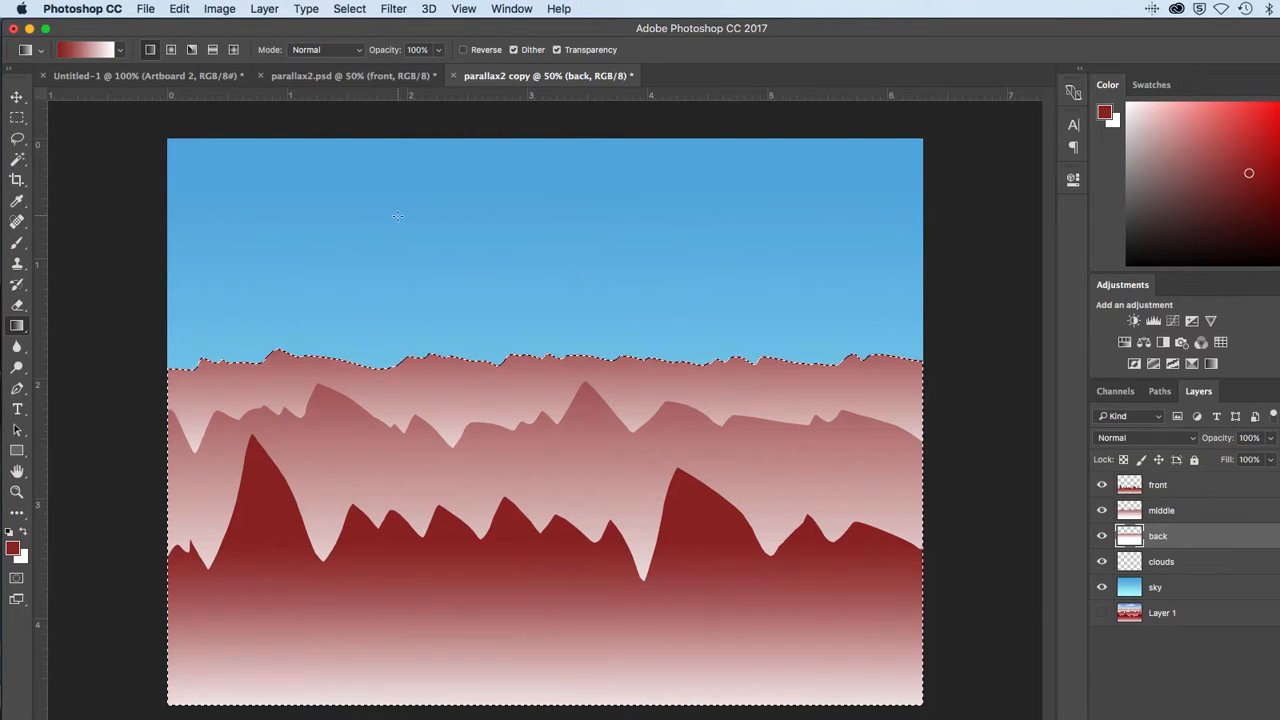
pyautogui.moveTo(397, 216); pyautogui.dragTo(398, 498)
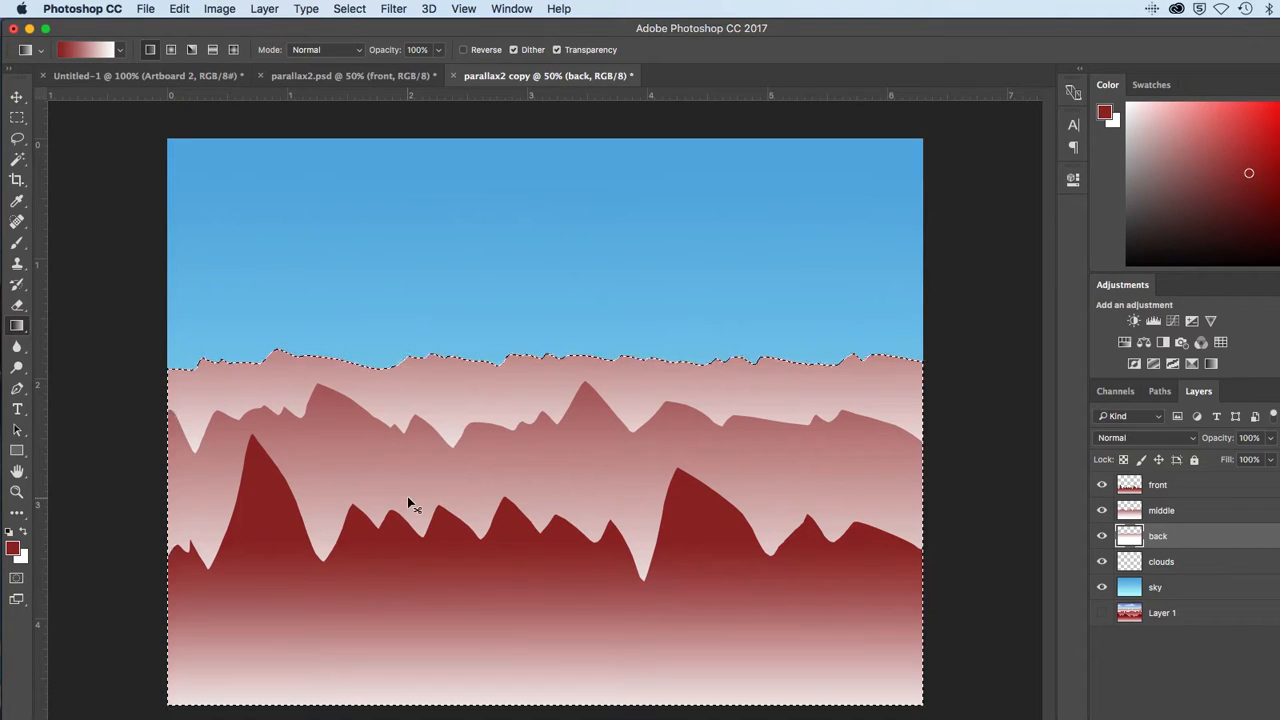
pyautogui.press('super+d')
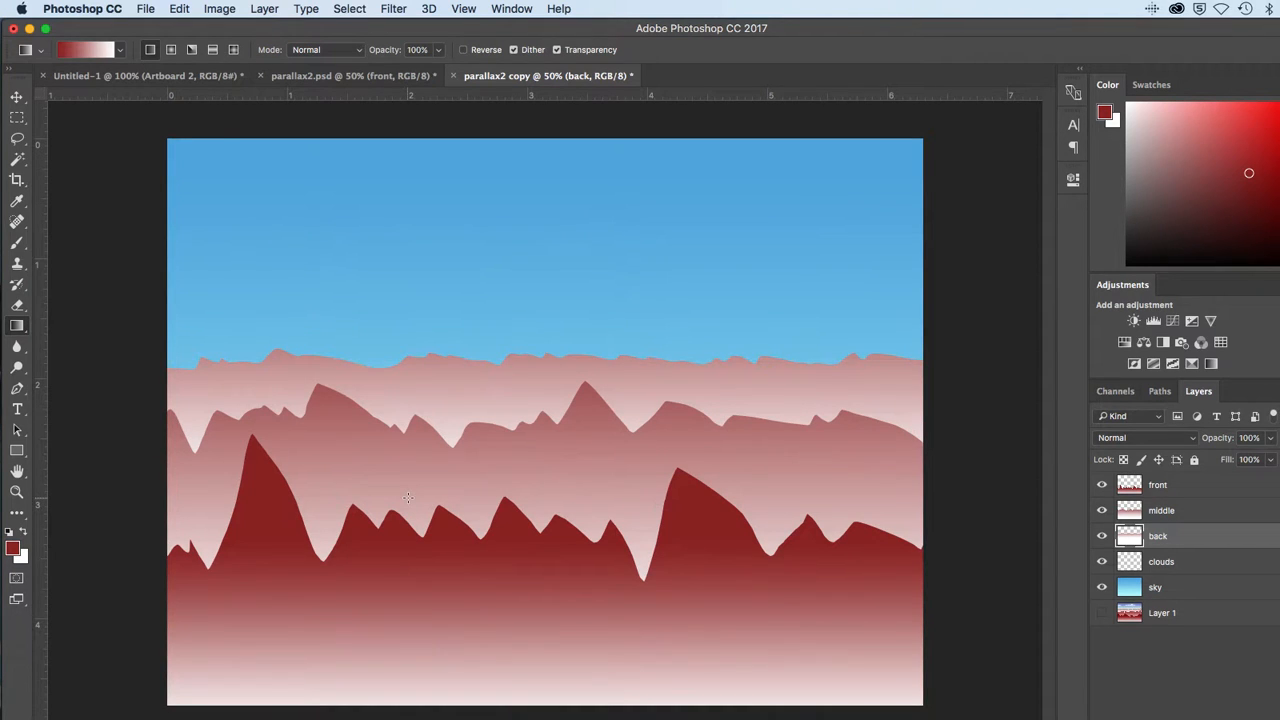
# - On the sky layer, hide the three mountain layers and sample the upper blue as foreground and a lightened lower cyan as background
pyautogui.click(1128, 589)
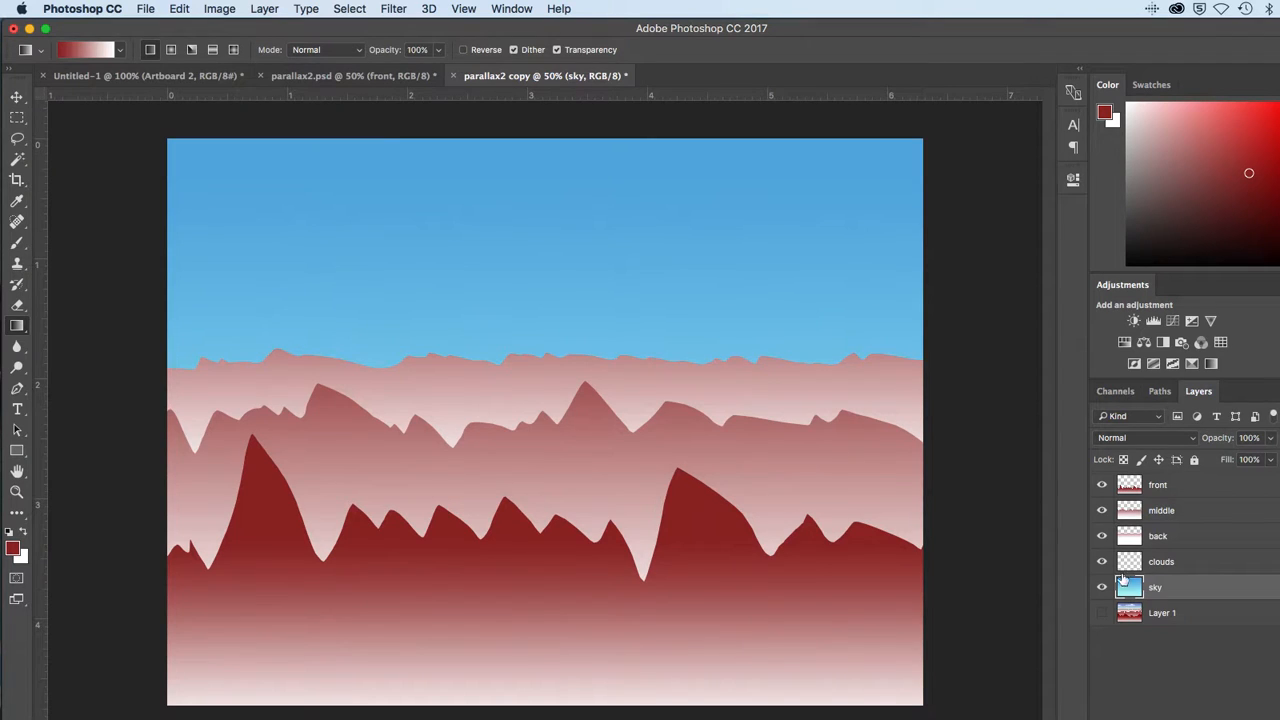
pyautogui.moveTo(1101, 485); pyautogui.dragTo(1100, 543)
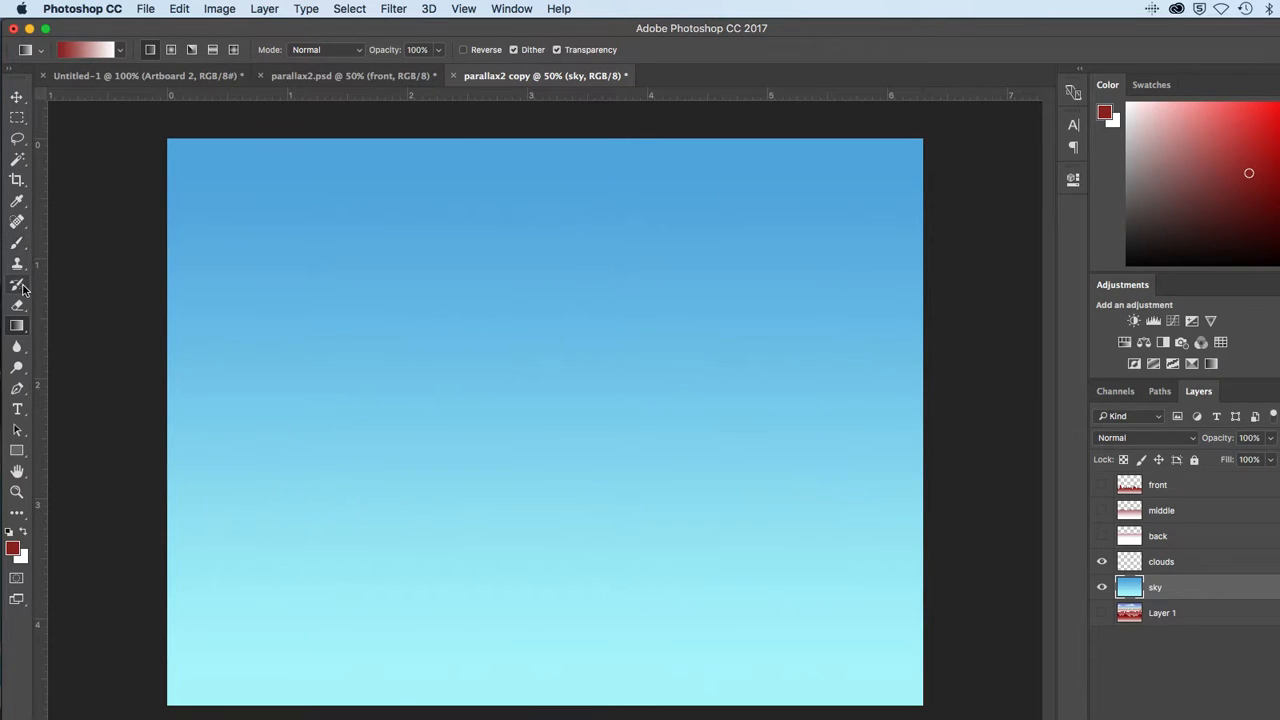
pyautogui.click(16, 201)
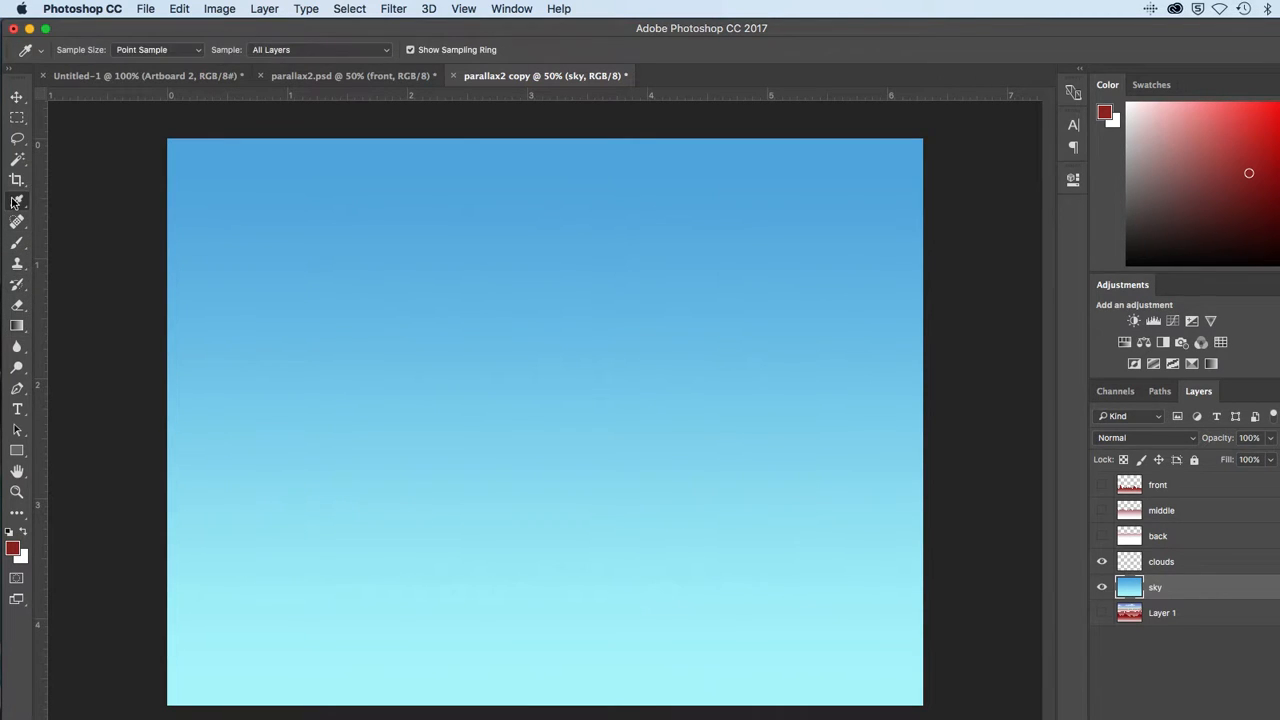
pyautogui.click(190, 157)
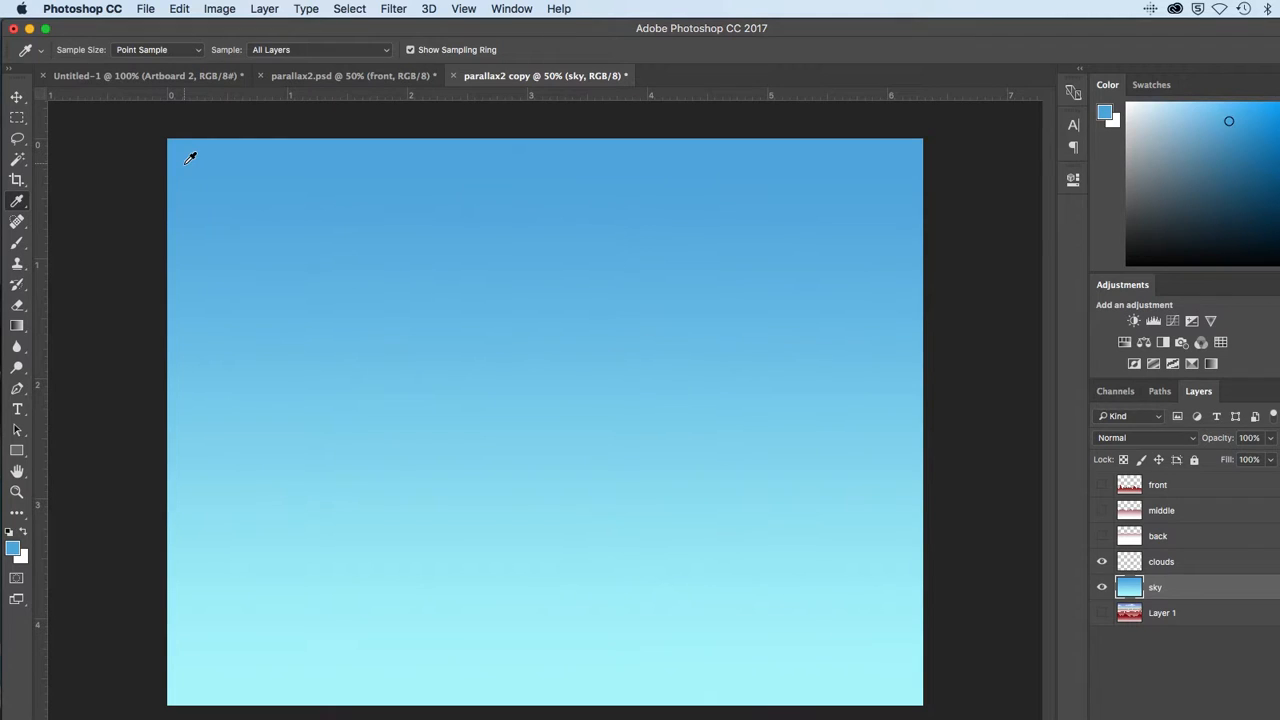
pyautogui.keyDown('alt'); pyautogui.click(220, 682); pyautogui.keyUp('alt')
pyautogui.click(23, 558)
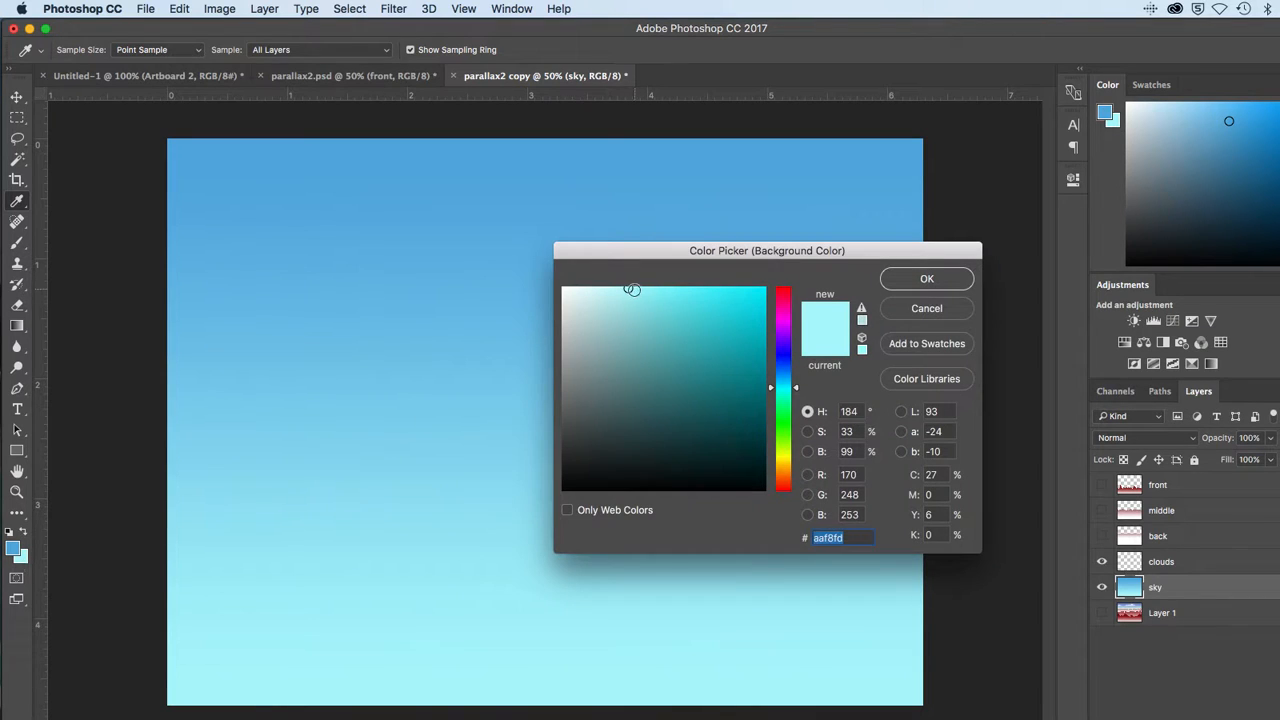
pyautogui.moveTo(629, 289); pyautogui.dragTo(607, 289)
pyautogui.click(886, 279)
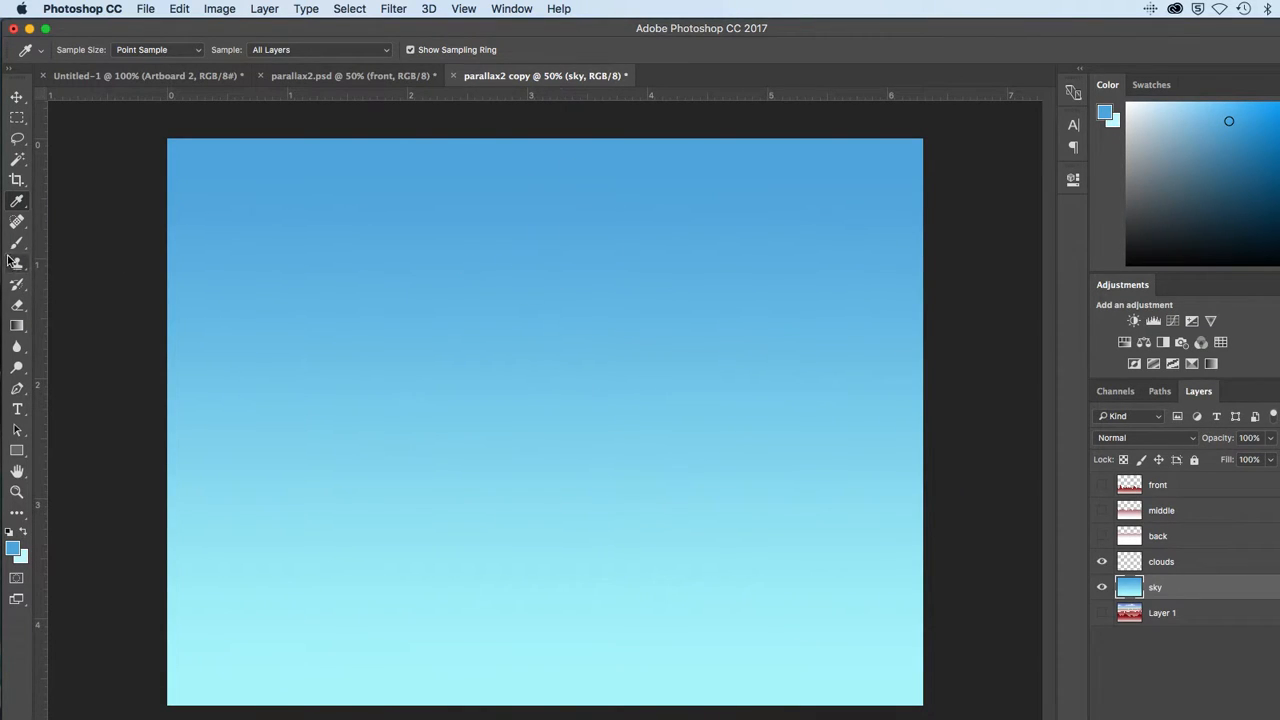
# - Redraw the sky with a vertical blue-to-pale-cyan gradient ending near the back ridge height, and show the three mountain layers again
pyautogui.click(16, 325)
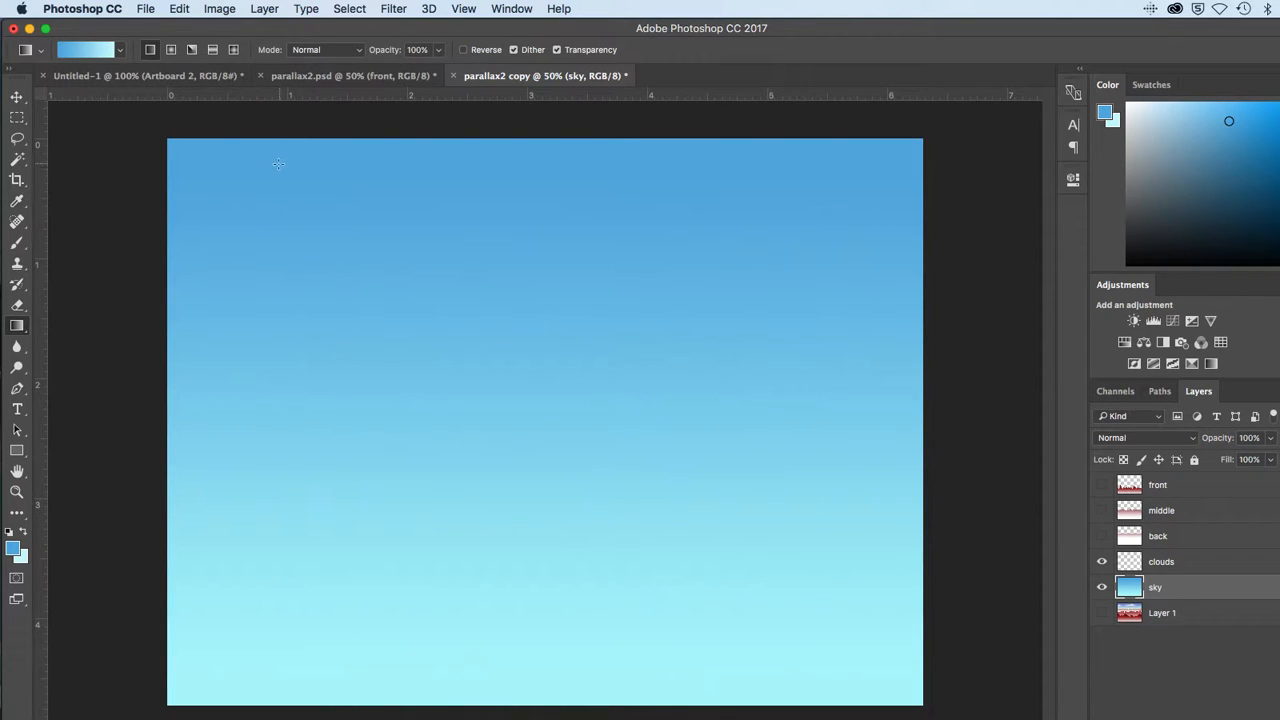
pyautogui.moveTo(278, 164); pyautogui.dragTo(285, 352)
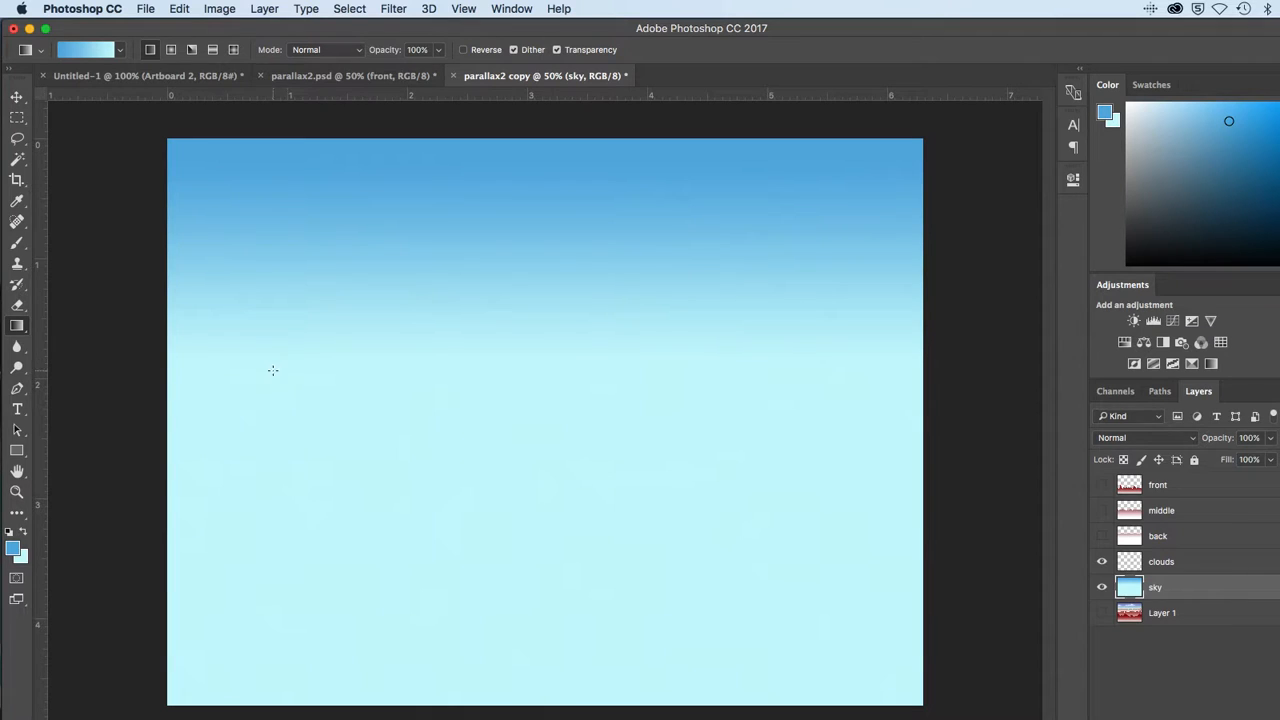
pyautogui.moveTo(1101, 485); pyautogui.dragTo(1104, 538)
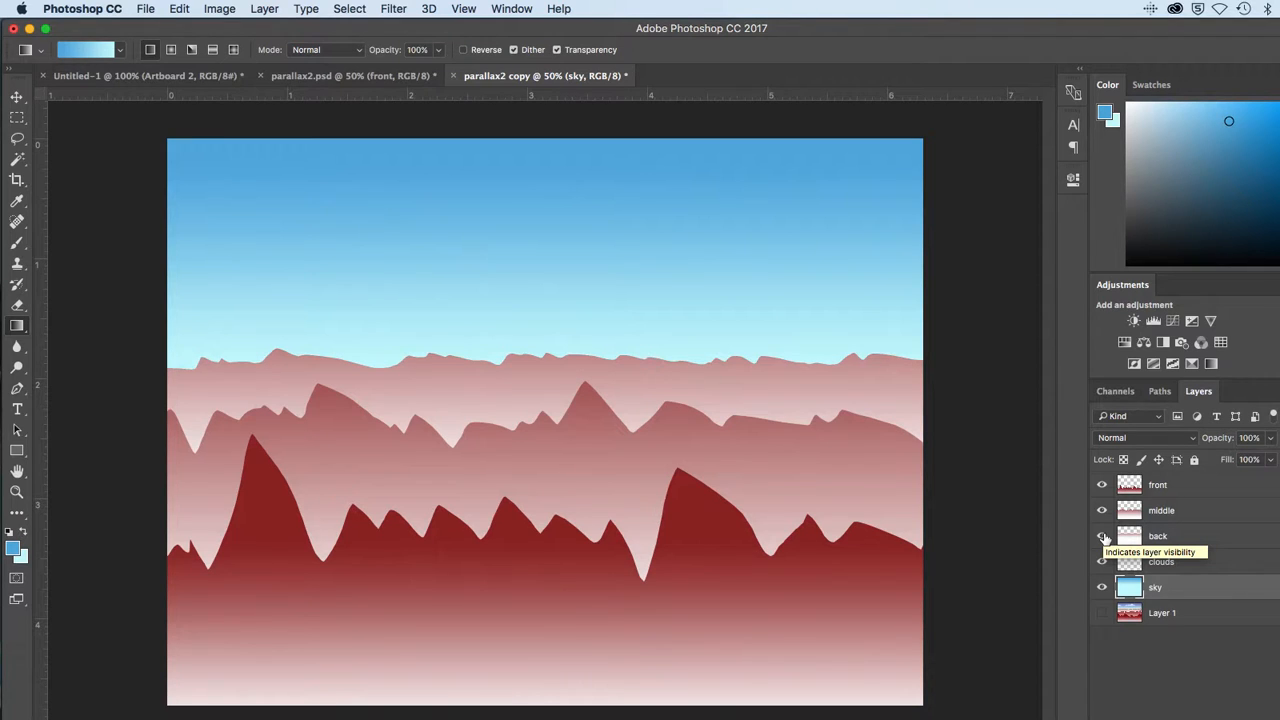
# - Make the clouds layer active and set the foreground color to white
pyautogui.click(1128, 566)
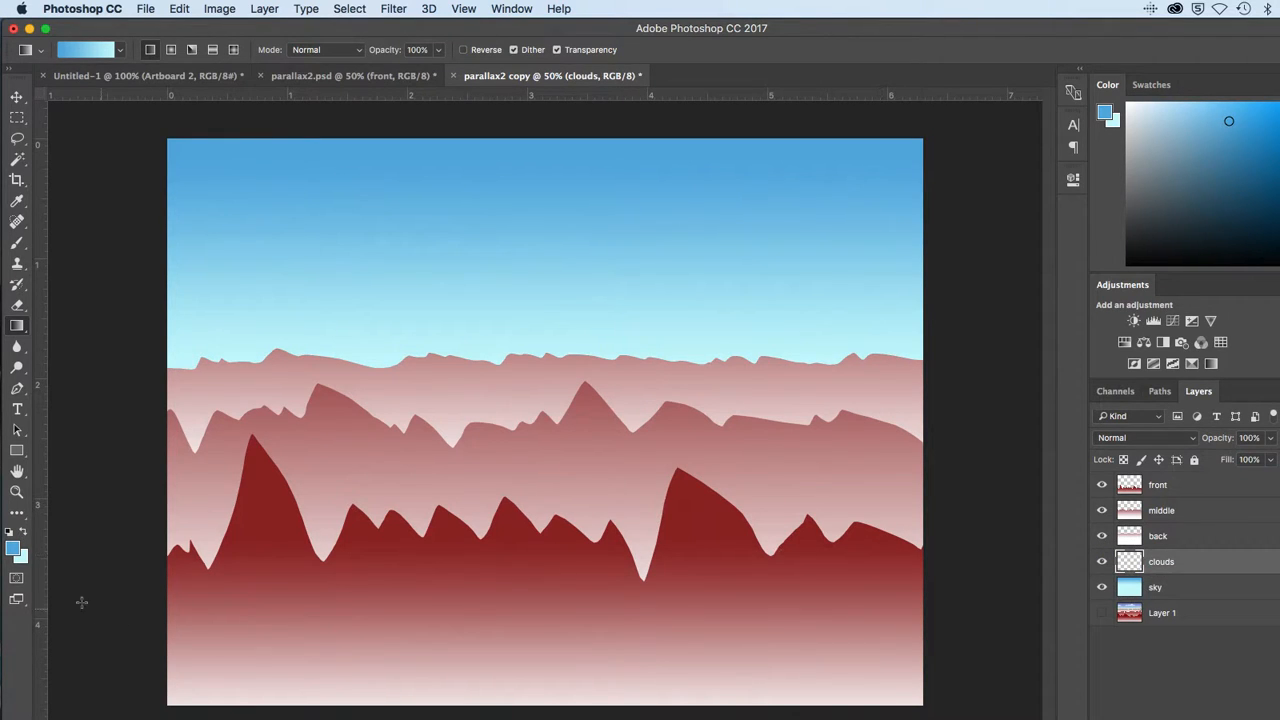
pyautogui.click(12, 548)
pyautogui.click(571, 292)
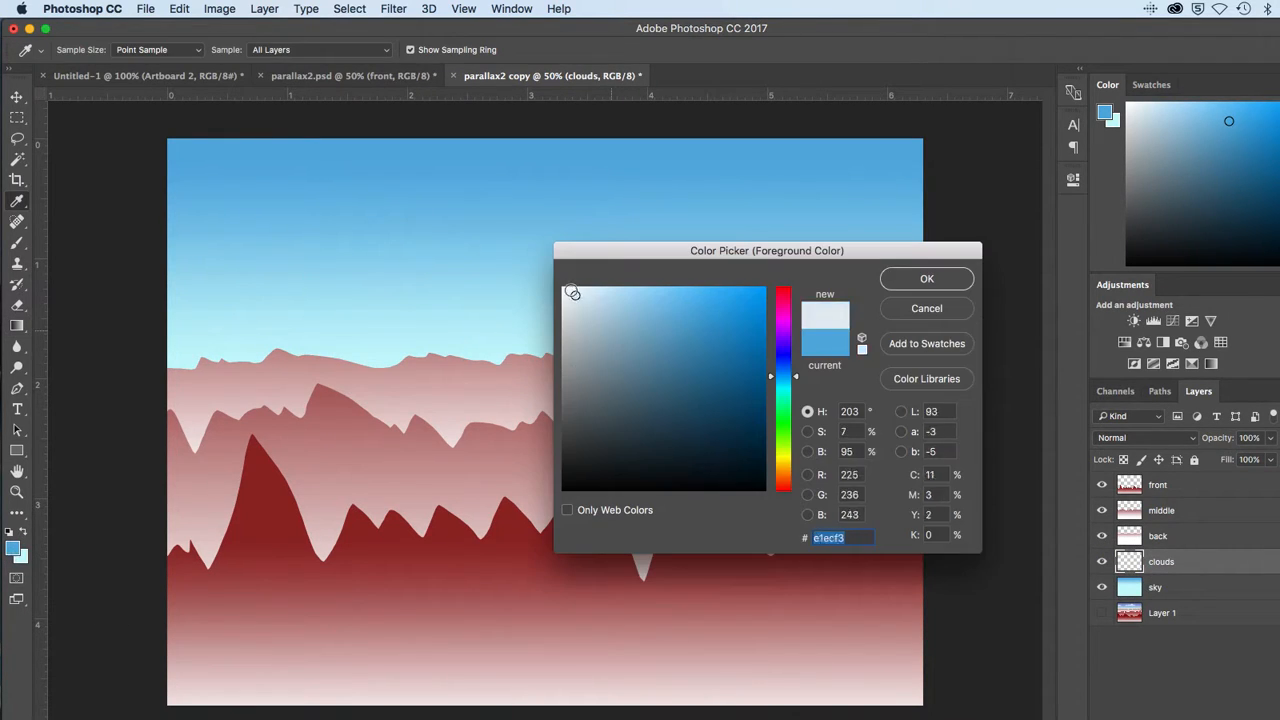
pyautogui.click(566, 288)
pyautogui.click(927, 279)
pyautogui.press('g')
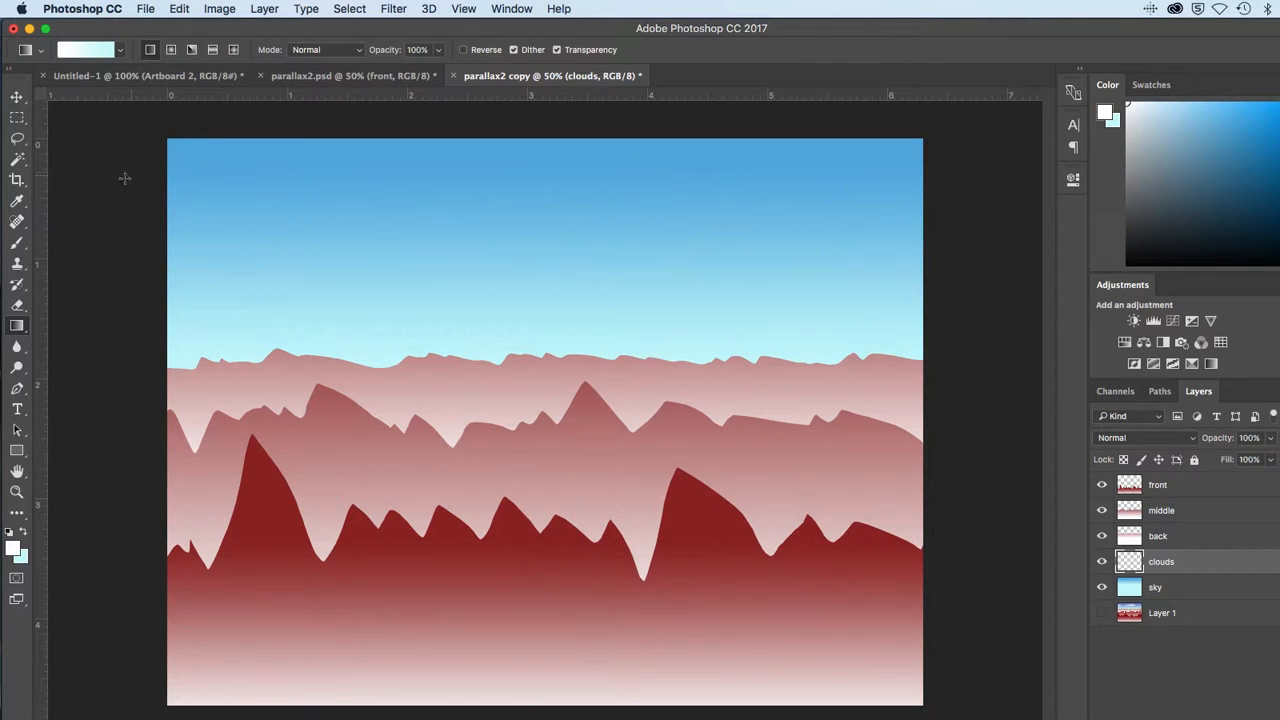
# - Switch to the soft round Brush and enlarge its size to 150 px
pyautogui.click(17, 242)
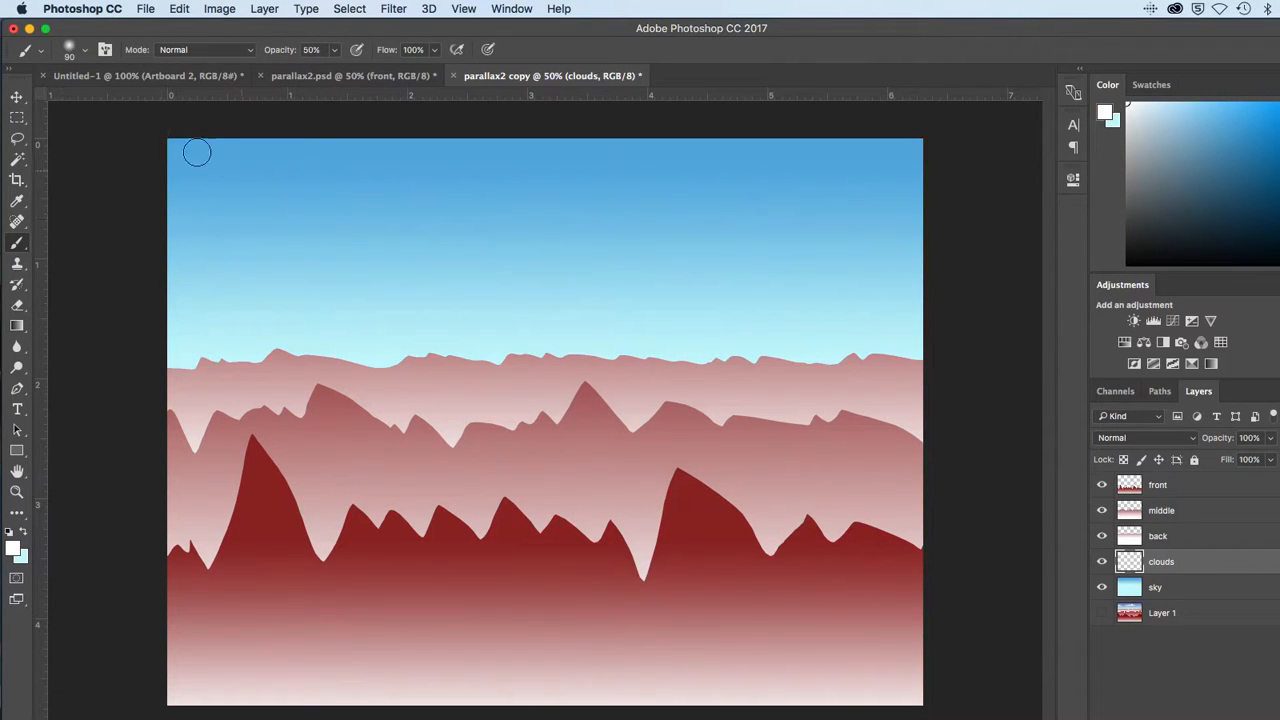
pyautogui.click(87, 50)
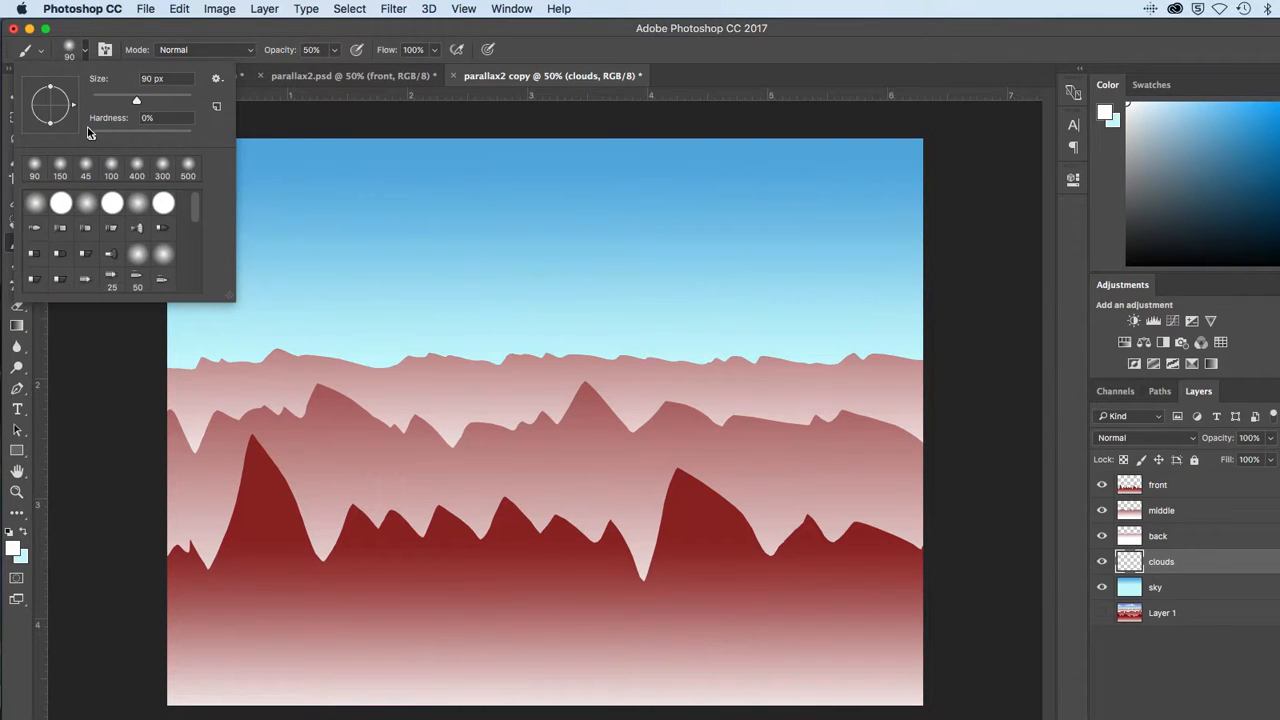
pyautogui.click(69, 53)
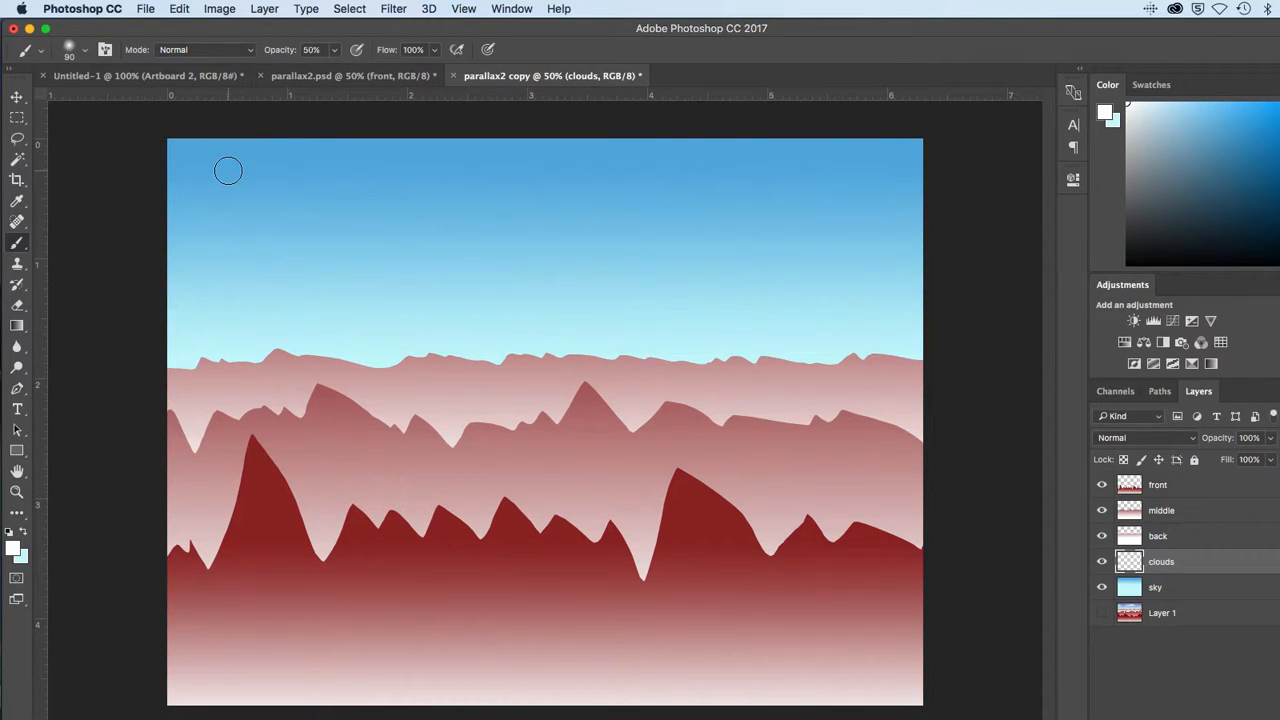
pyautogui.press(']')
pyautogui.press(']')
pyautogui.press(']')
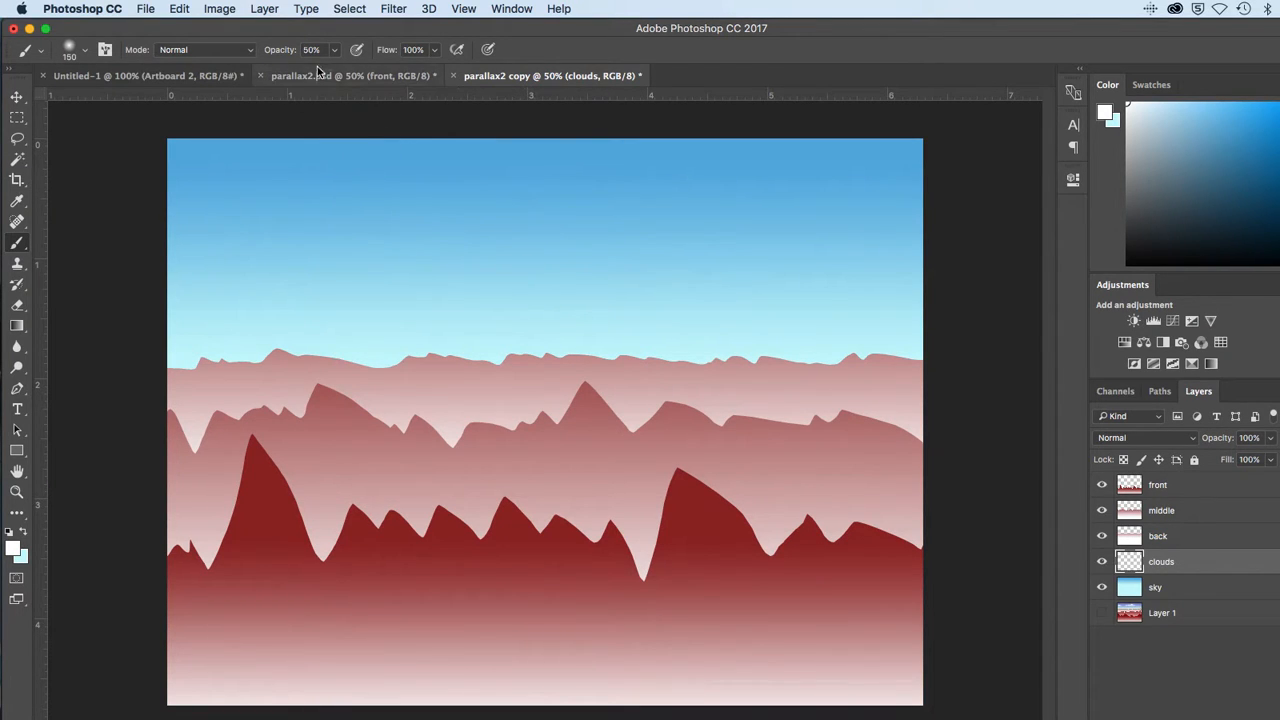
# - Paint a large puffy white cloud in the middle of the sky, adding smaller puffs with the brush reduced to 80 px
pyautogui.click(526, 229)
pyautogui.click(533, 227)
pyautogui.moveTo(533, 227)
pyautogui.mouseDown()
pyautogui.moveTo(605, 232)
pyautogui.moveTo(491, 236)
pyautogui.moveTo(515, 245)
pyautogui.moveTo(561, 241)
pyautogui.moveTo(473, 236)
pyautogui.moveTo(640, 239)
pyautogui.moveTo(597, 237)
pyautogui.mouseUp()
pyautogui.press('[')
pyautogui.press('[')
pyautogui.press('[')
pyautogui.press('[')
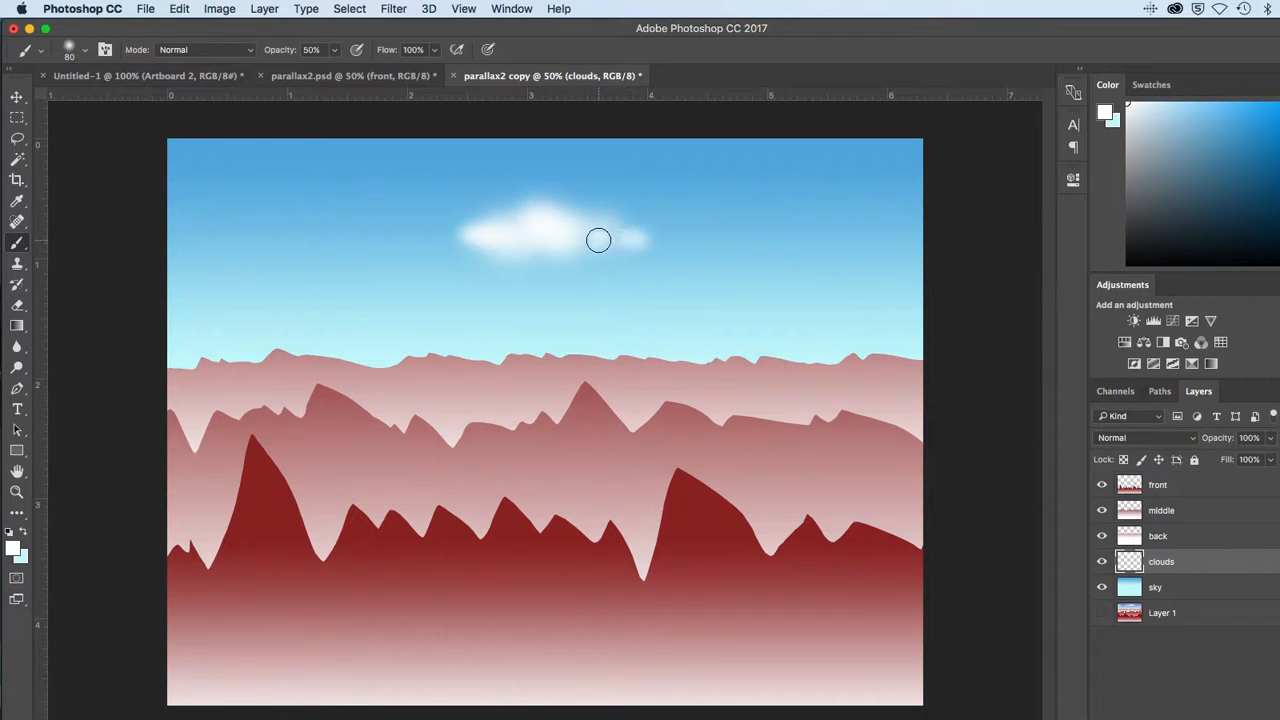
# - Paint a small cloud in the sky's upper left, softening its ends with the brush opacity lowered to 23%
pyautogui.moveTo(234, 194)
pyautogui.mouseDown()
pyautogui.moveTo(284, 202)
pyautogui.moveTo(234, 197)
pyautogui.mouseUp()
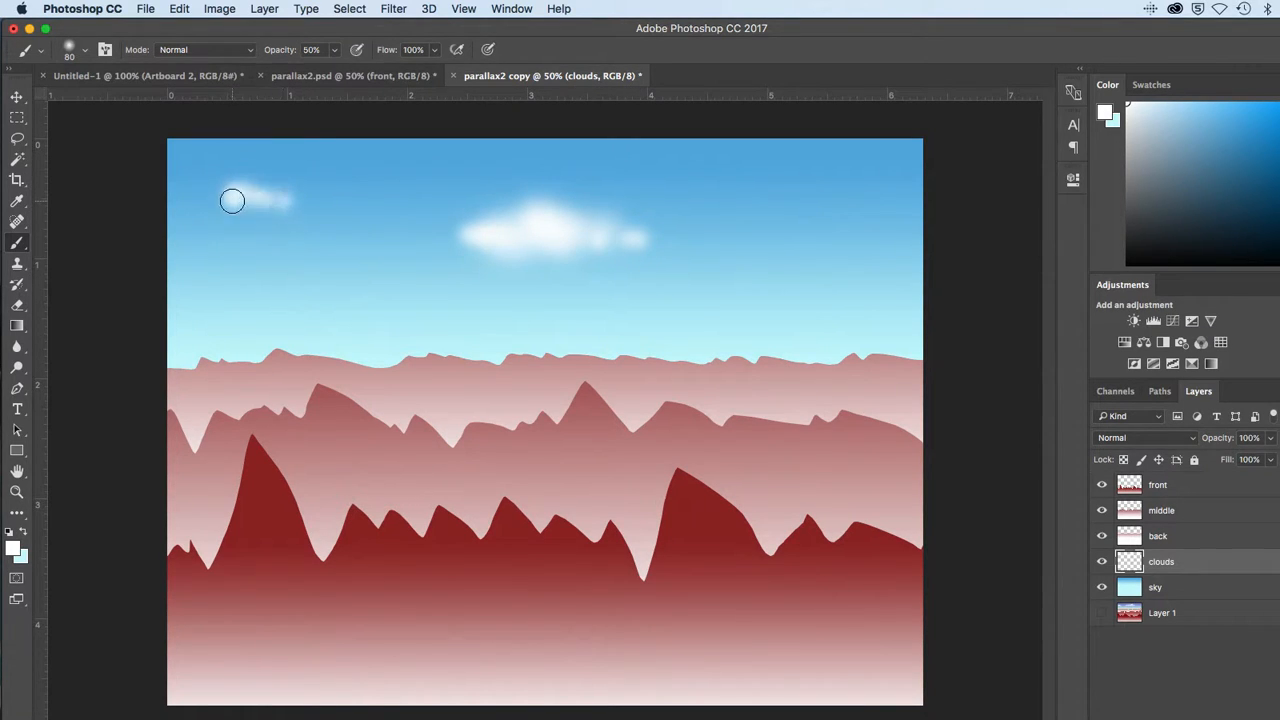
pyautogui.click(334, 49)
pyautogui.moveTo(335, 70); pyautogui.dragTo(313, 72)
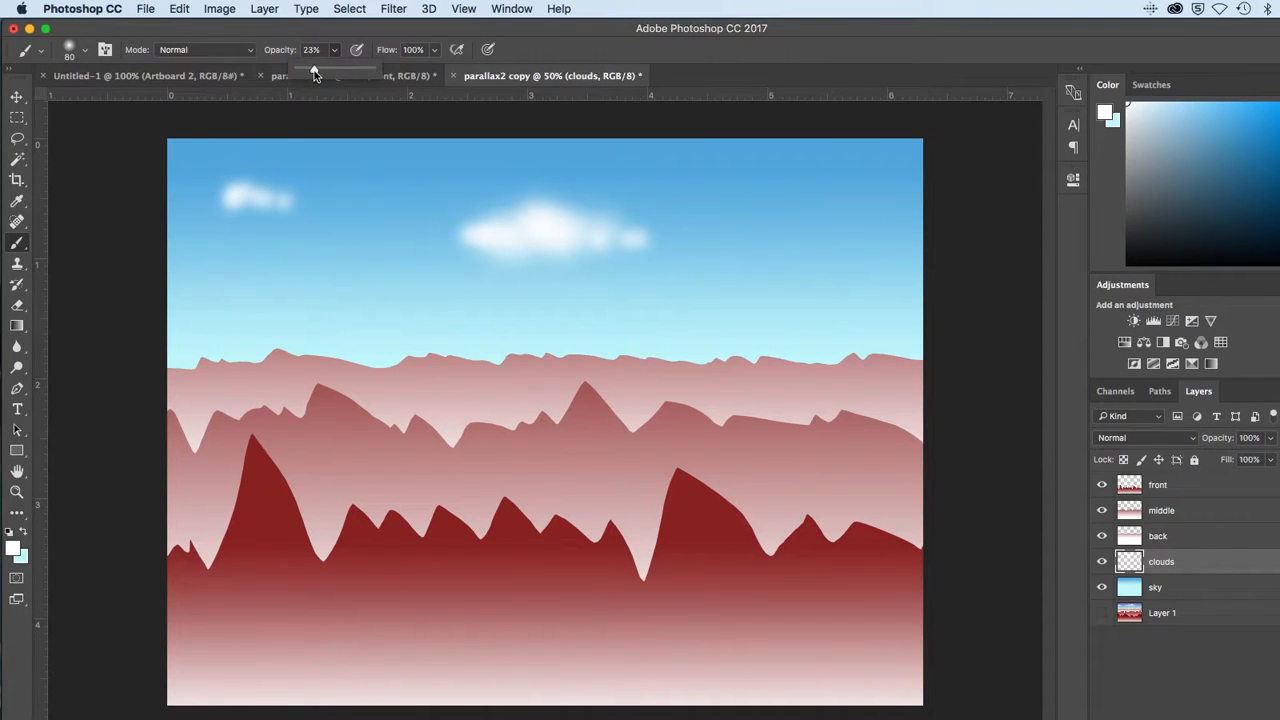
pyautogui.click(206, 198)
pyautogui.moveTo(220, 197)
pyautogui.mouseDown()
pyautogui.moveTo(300, 180)
pyautogui.moveTo(280, 203)
pyautogui.moveTo(298, 203)
pyautogui.mouseUp()
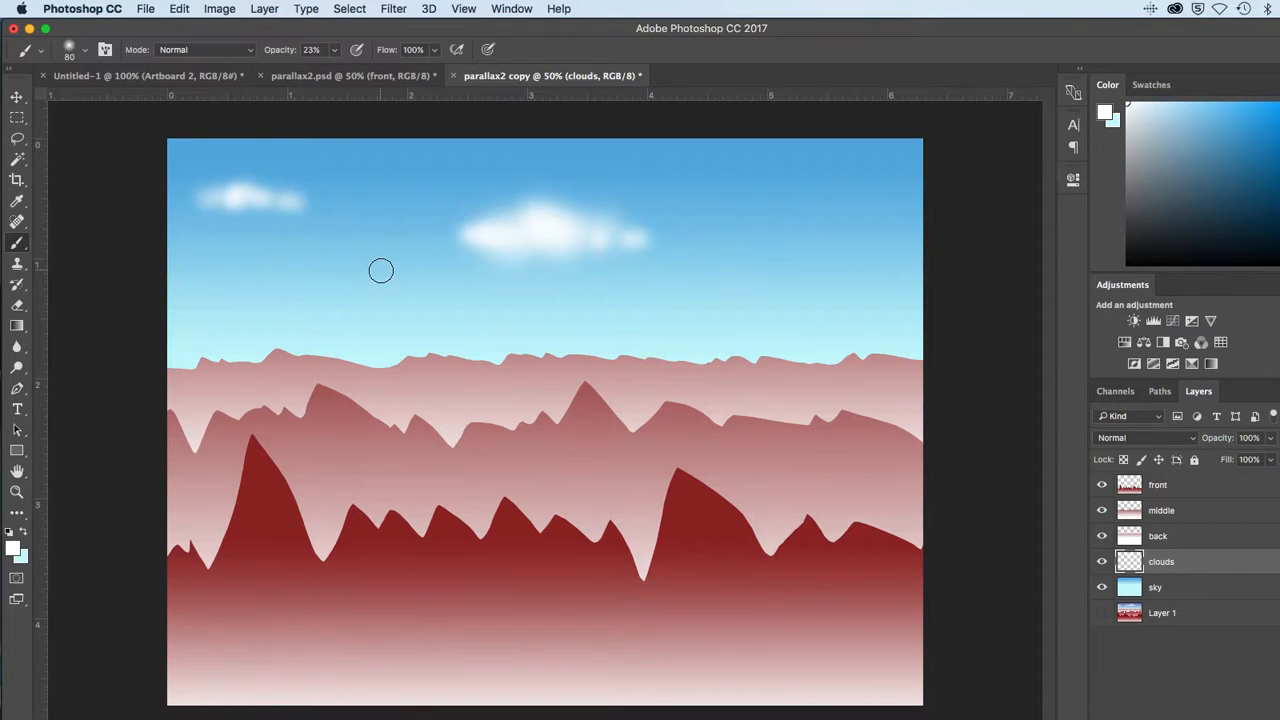
# - Paint two thin, faint clouds low in the sky, either side of the central cloud, with a 45 px brush
pyautogui.press('[')
pyautogui.press('[')
pyautogui.press('[')
pyautogui.press('[')
pyautogui.moveTo(407, 292)
pyautogui.mouseDown()
pyautogui.moveTo(331, 294)
pyautogui.moveTo(409, 289)
pyautogui.moveTo(349, 285)
pyautogui.mouseUp()
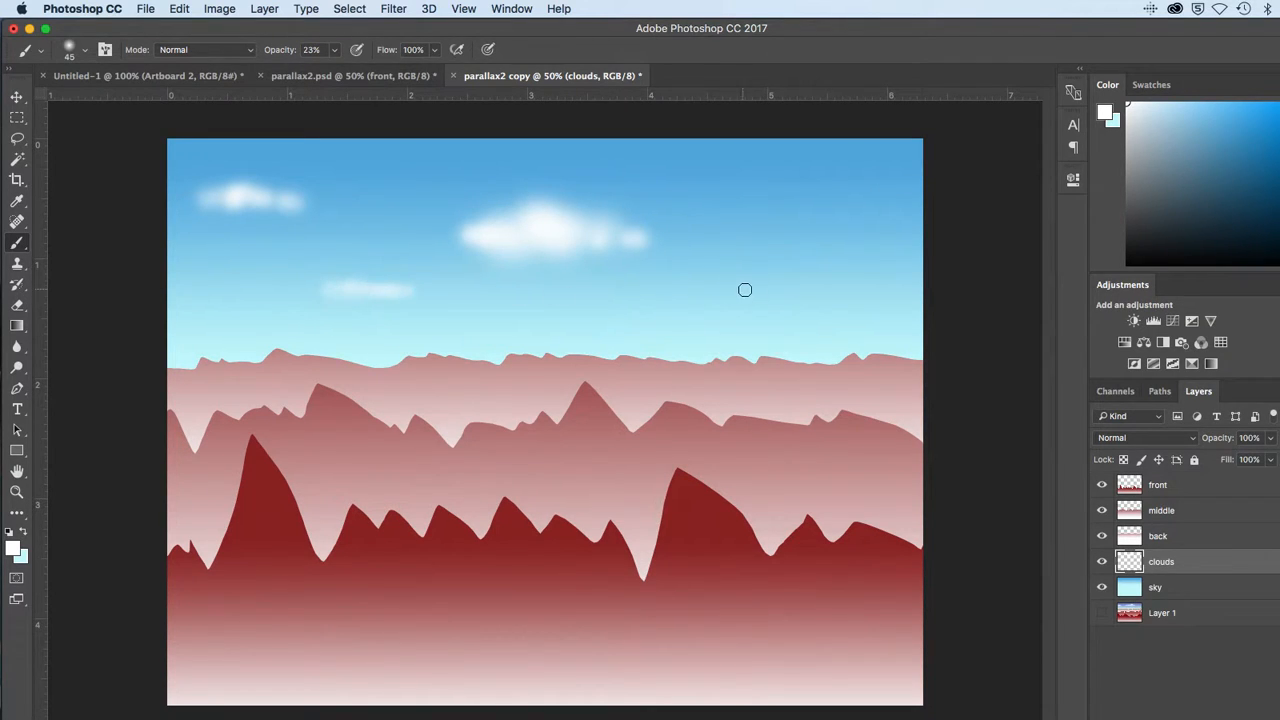
pyautogui.moveTo(745, 290)
pyautogui.mouseDown()
pyautogui.moveTo(786, 291)
pyautogui.moveTo(729, 294)
pyautogui.mouseUp()
# - Paint a large cloud in the sky's upper right with a 200 px brush at 53% opacity
pyautogui.press(']')
pyautogui.press(']')
pyautogui.press(']')
pyautogui.press(']')
pyautogui.press(']')
pyautogui.press(']')
pyautogui.press(']')
pyautogui.press(']')
pyautogui.press(']')
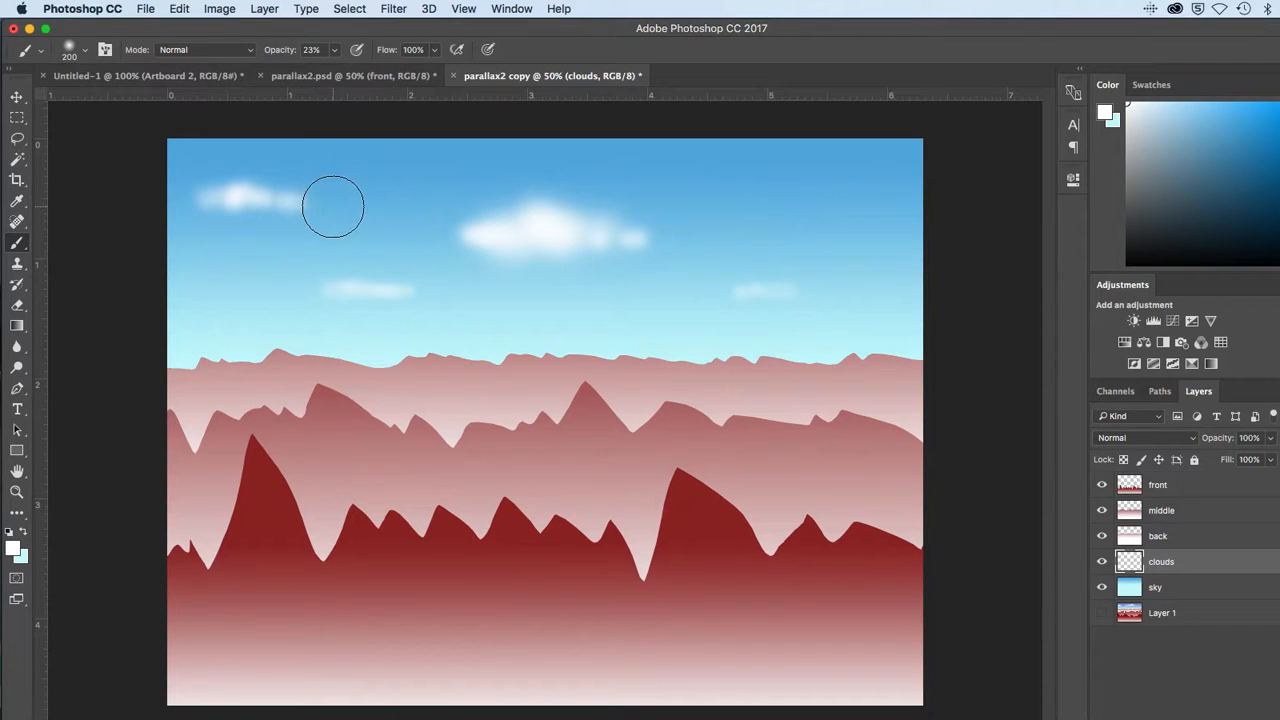
pyautogui.click(334, 50)
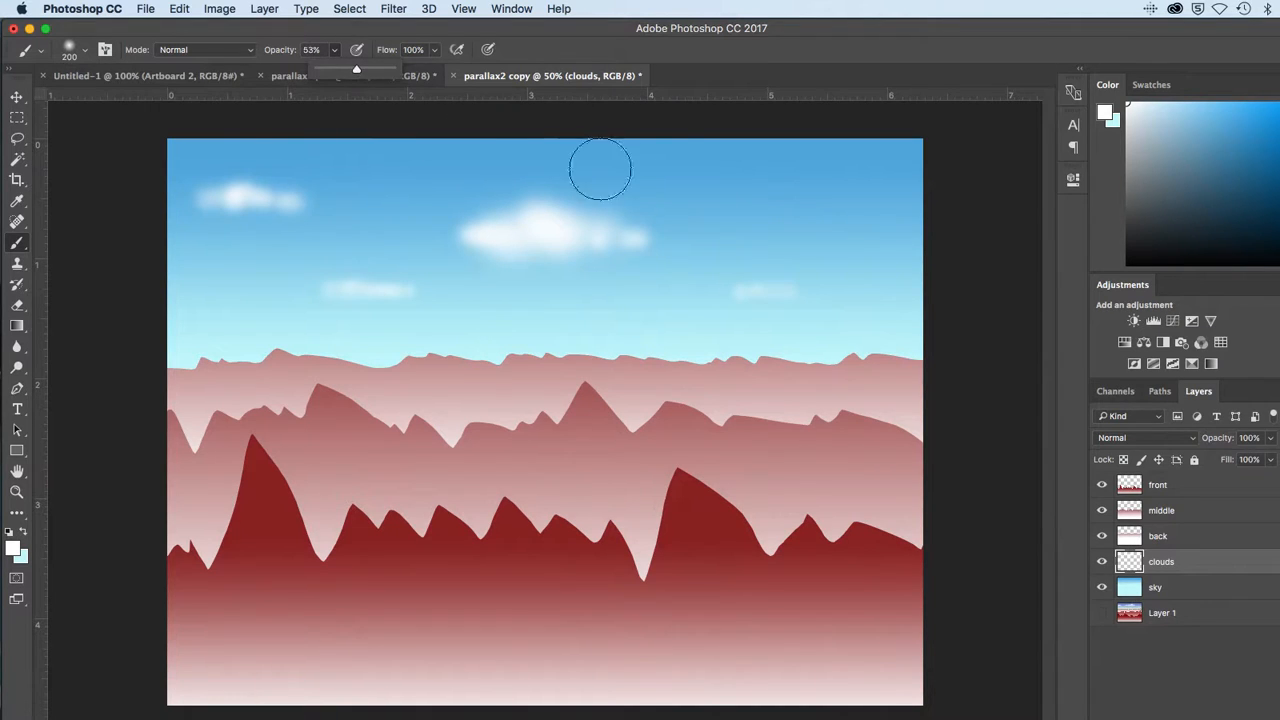
pyautogui.click(863, 191)
pyautogui.click(866, 191)
pyautogui.click(872, 191)
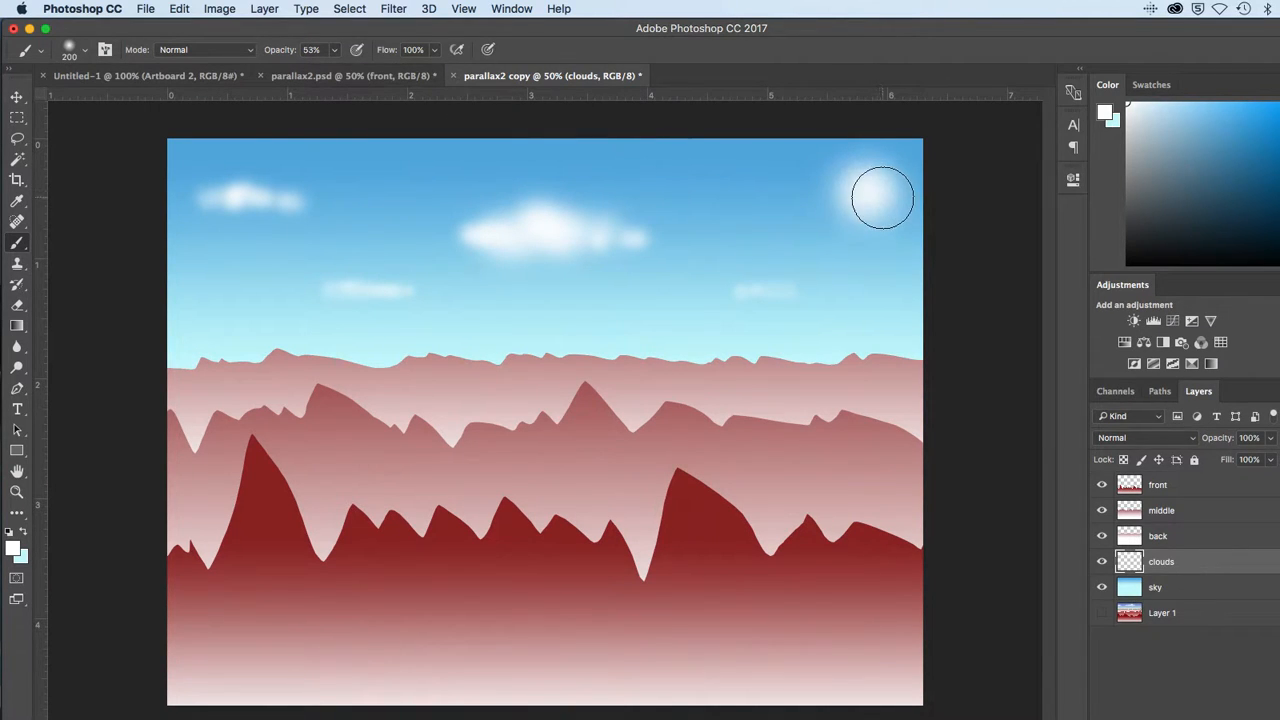
pyautogui.click(822, 192)
pyautogui.click(836, 188)
pyautogui.click(771, 196)
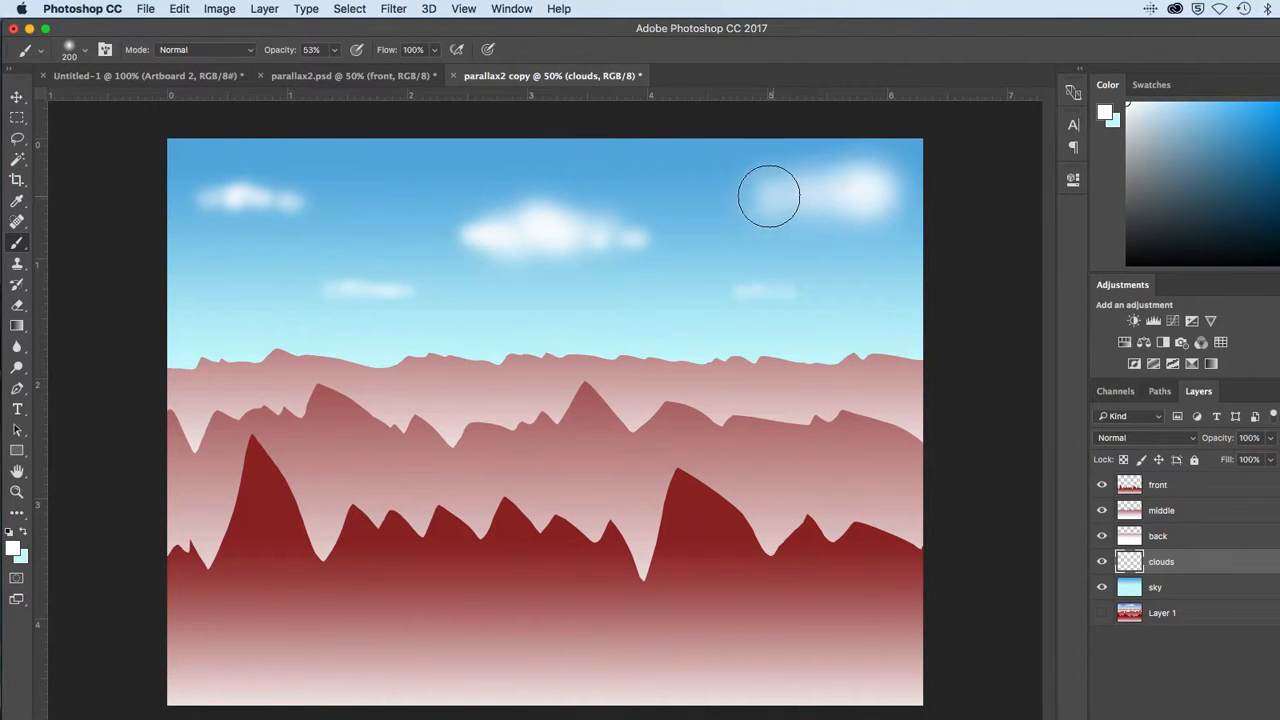
pyautogui.click(754, 198)
pyautogui.click(15, 99)
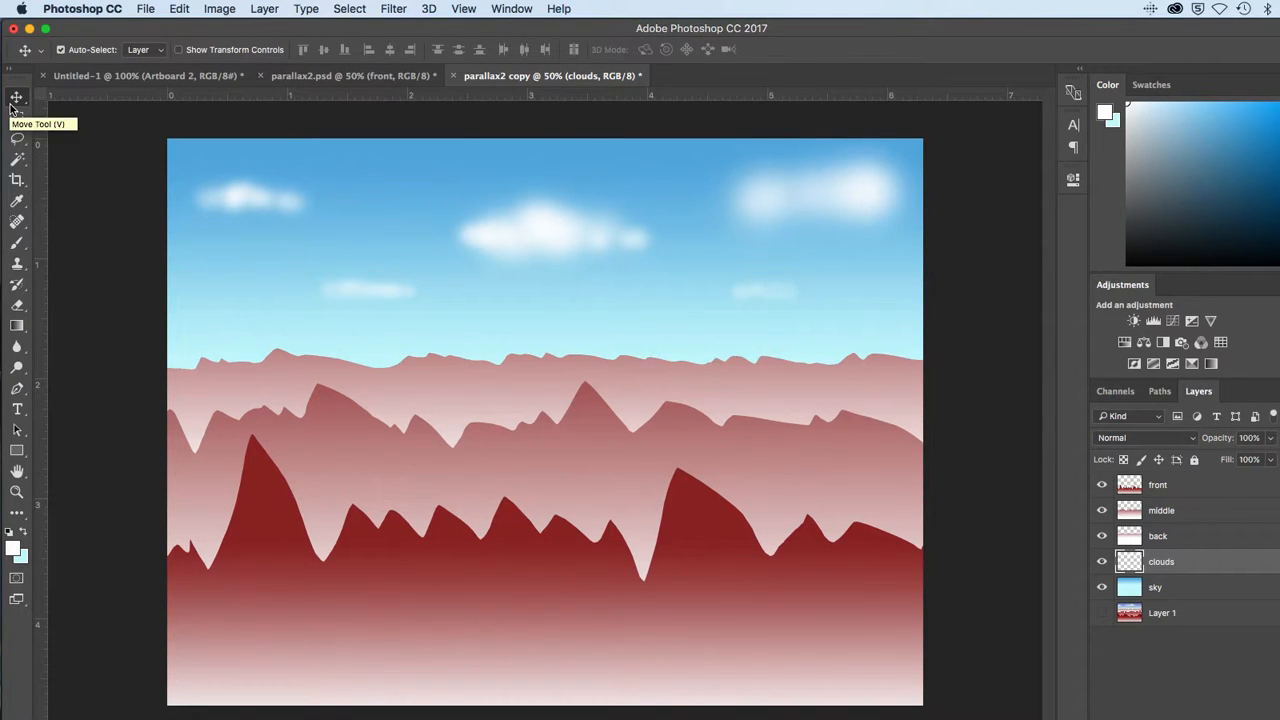
# - Save the document as parallax3.psd in the Muse lessons folder
pyautogui.press('super+s')
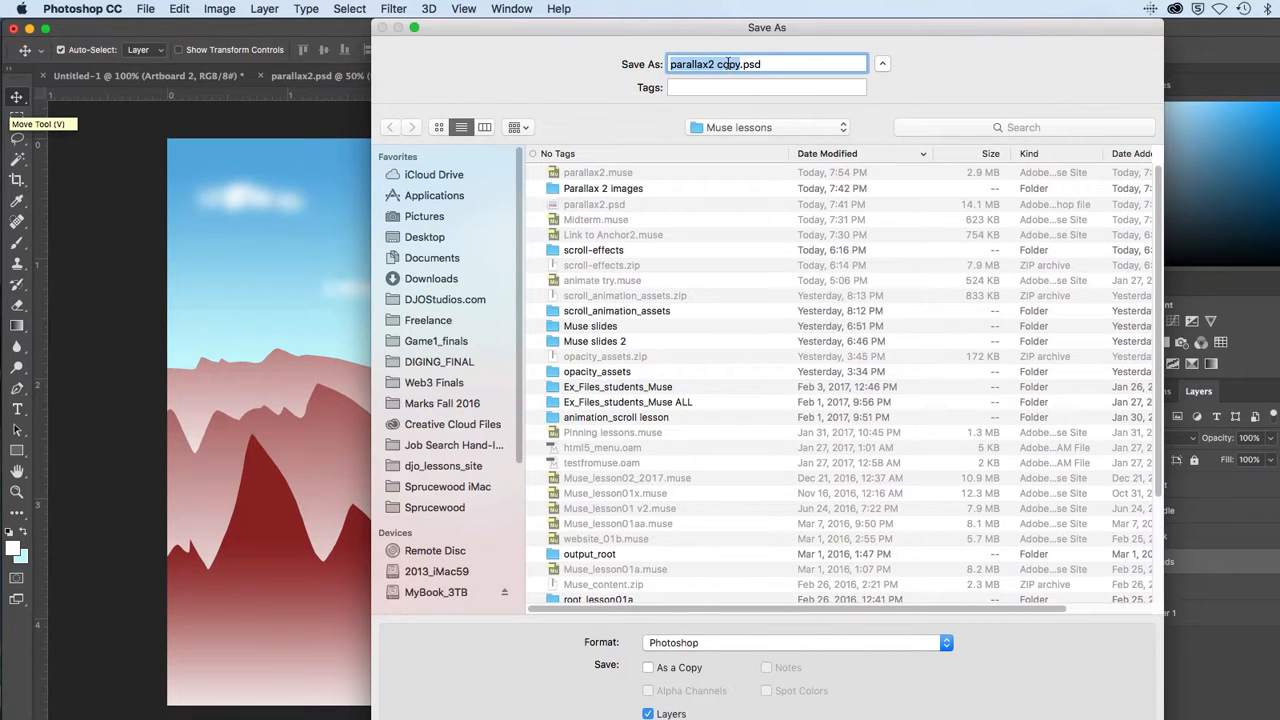
pyautogui.click(714, 64)
pyautogui.moveTo(710, 64); pyautogui.dragTo(741, 66)
pyautogui.write('3')
pyautogui.press('Return')
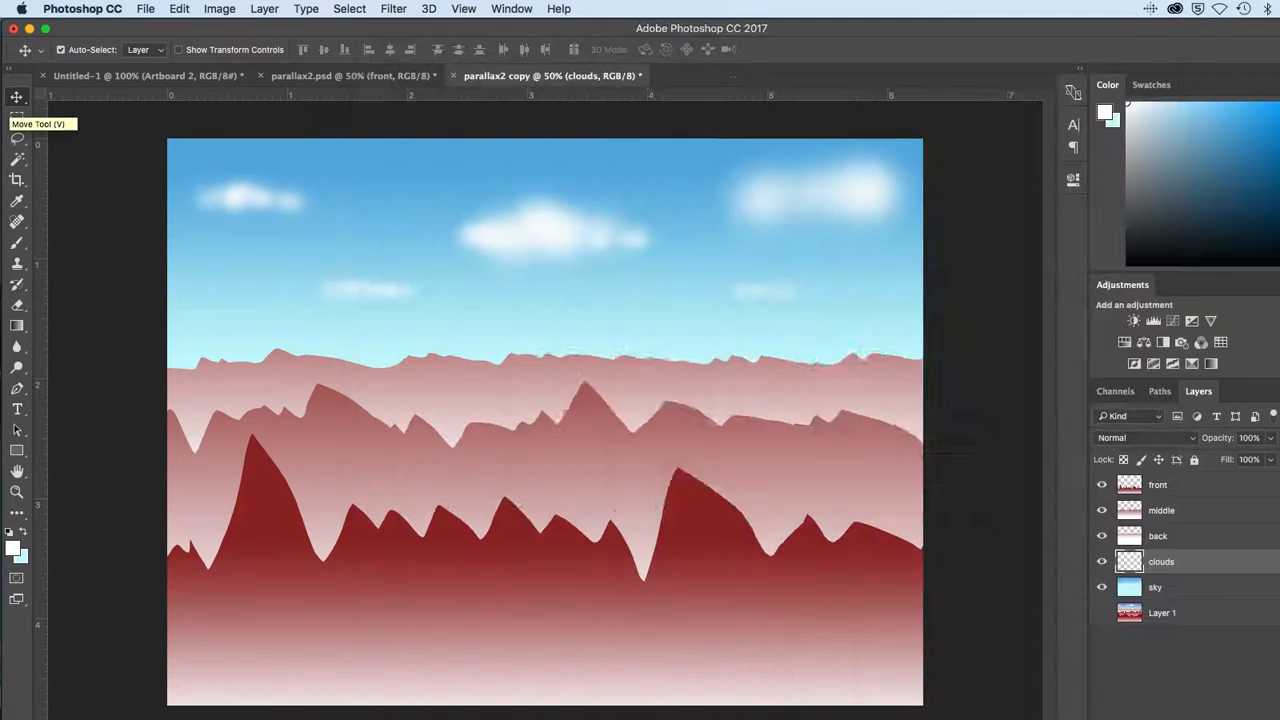
pyautogui.press('Return')
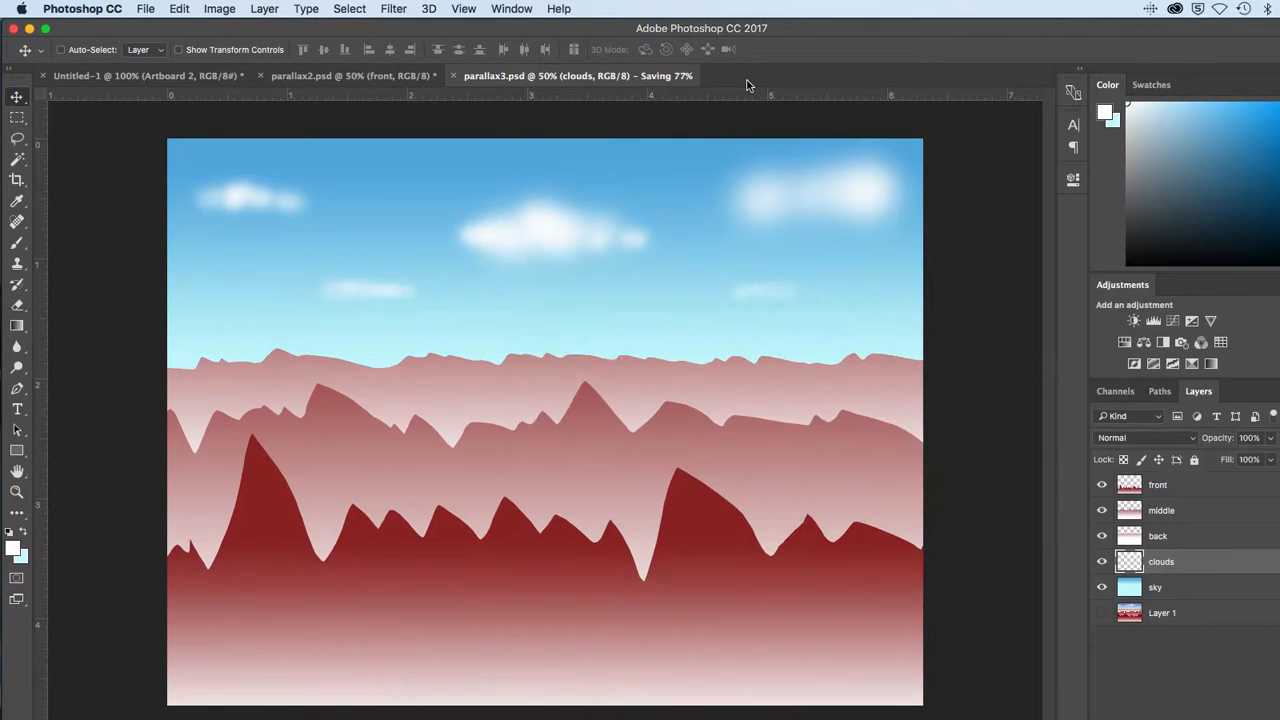
# - Delete the hidden reference layer, Layer 1, and save the document
pyautogui.click(1200, 620)
pyautogui.press('Delete')
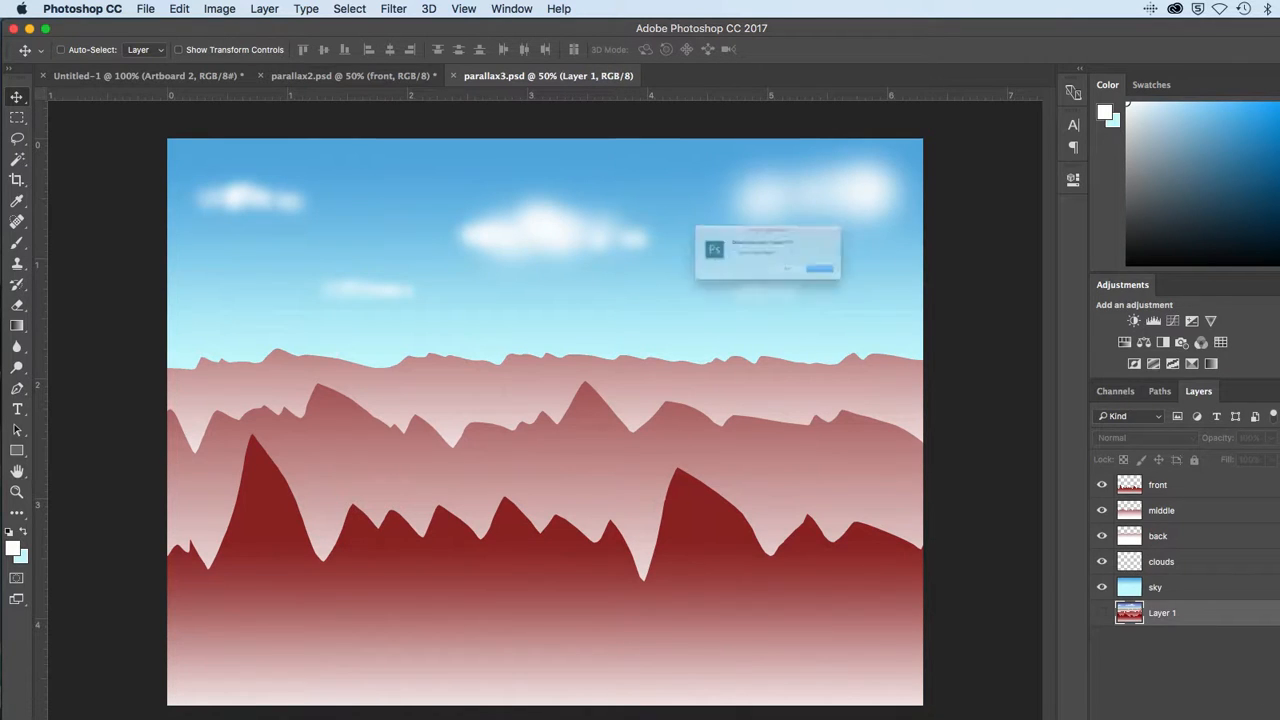
pyautogui.click(885, 290)
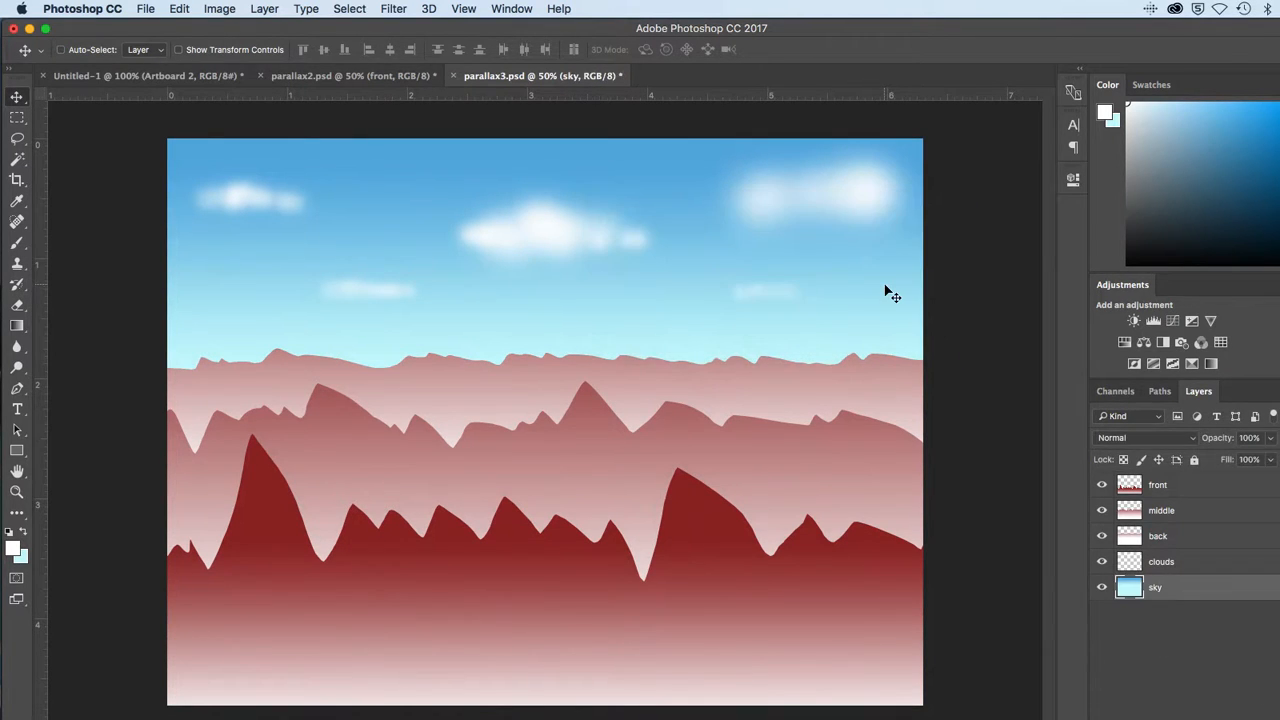
pyautogui.hotkey('ctrl', 's')
# - Export the visible layers as PNG-24 files with the prefix parallax3 into a new folder named parallax3 images inside Muse lessons
pyautogui.click(143, 12)
pyautogui.moveTo(175, 235)
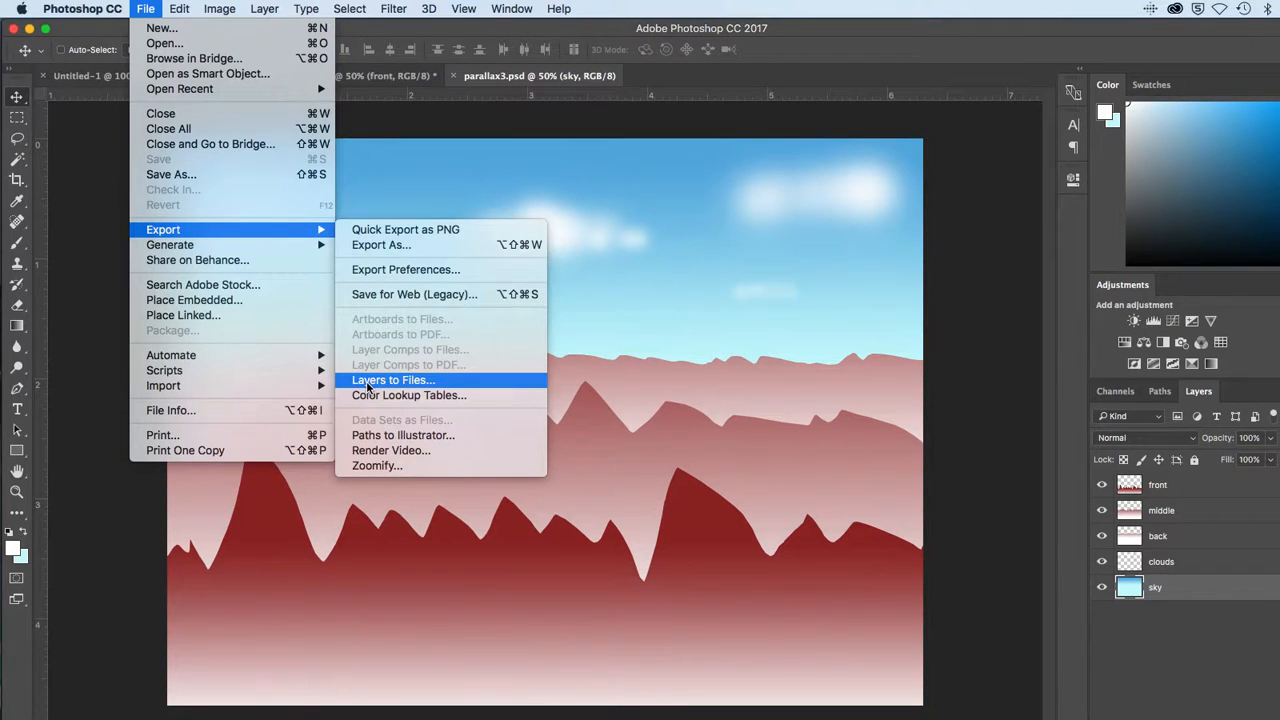
pyautogui.click(368, 383)
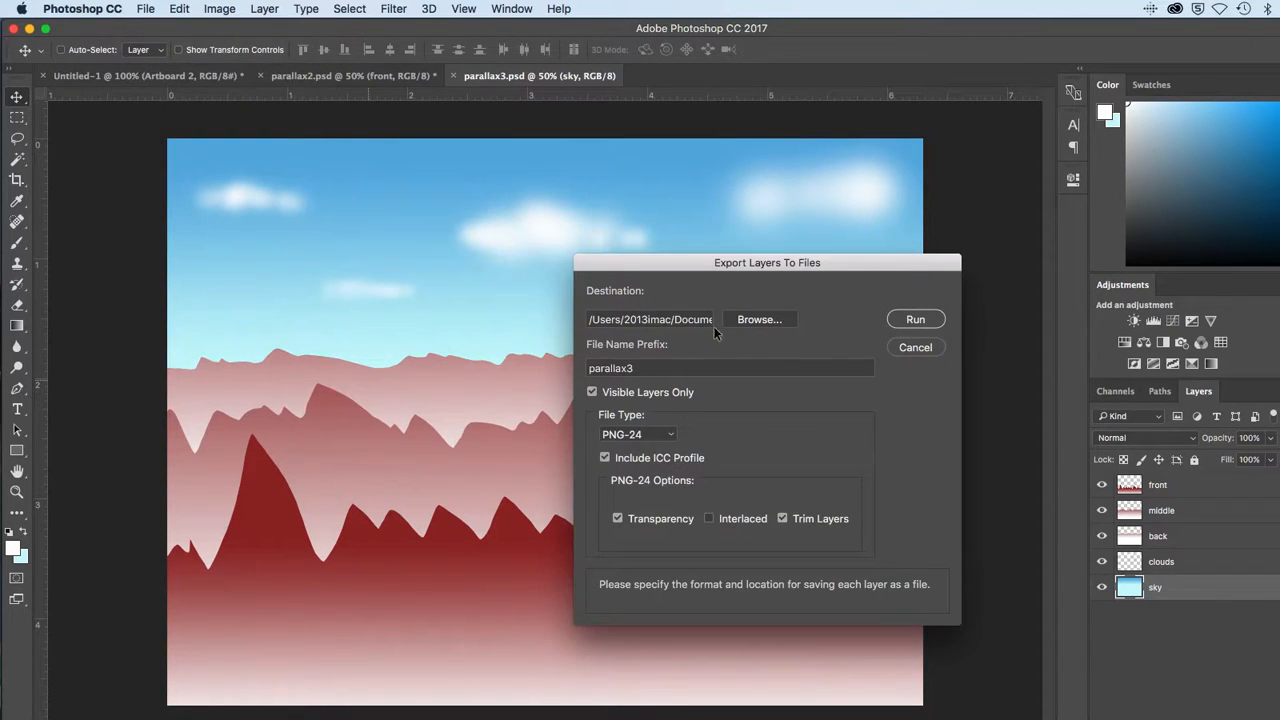
pyautogui.click(744, 321)
pyautogui.moveTo(746, 320); pyautogui.dragTo(479, 235)
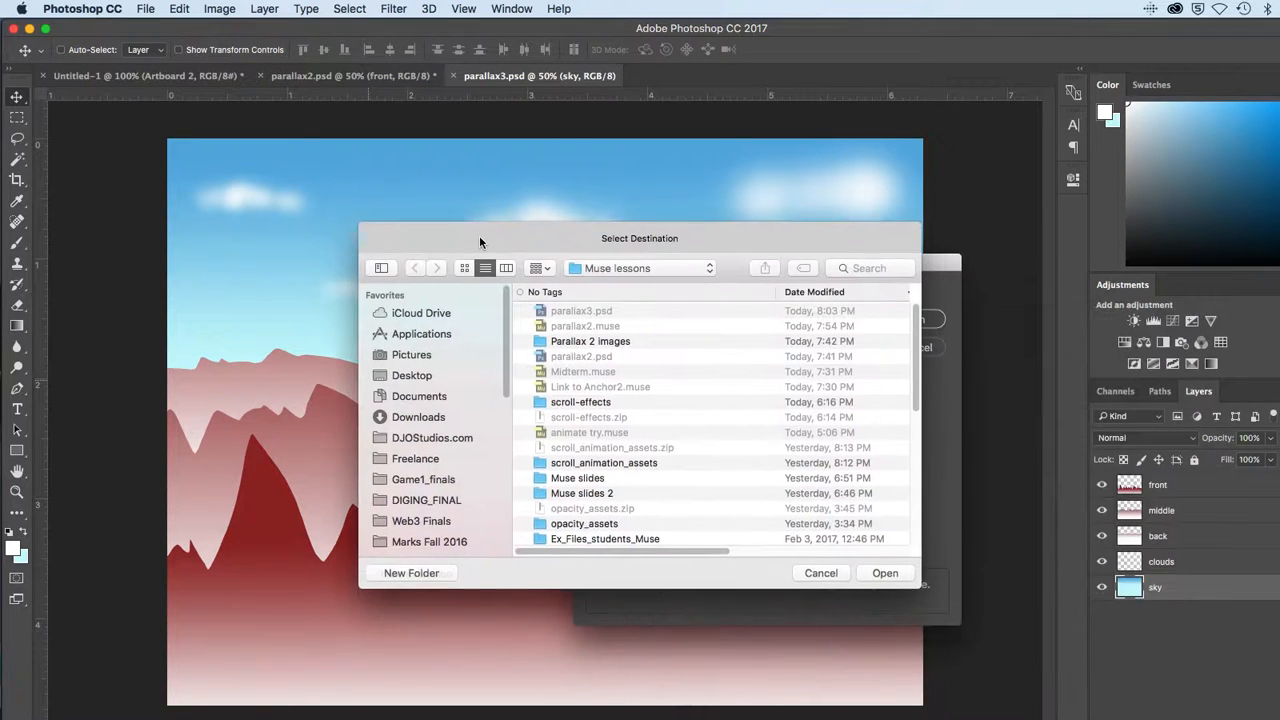
pyautogui.click(400, 572)
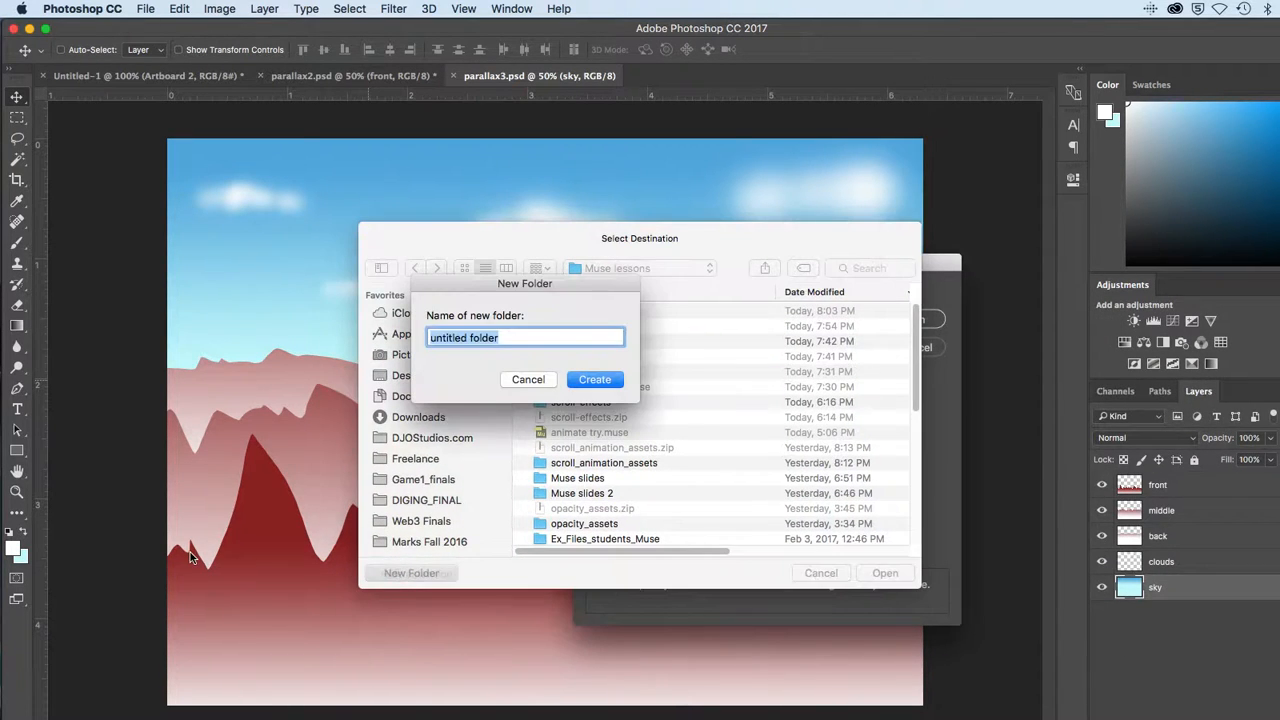
pyautogui.write('pa')
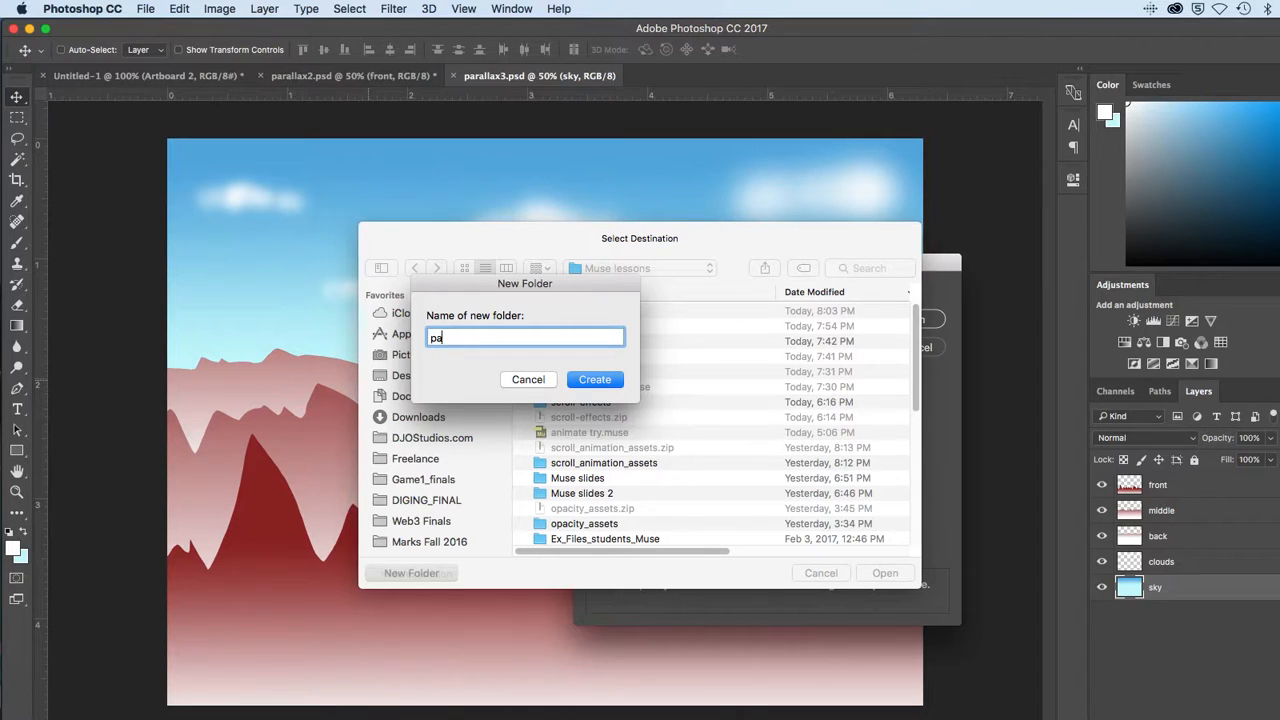
pyautogui.write('rallax3 images')
pyautogui.press('Return')
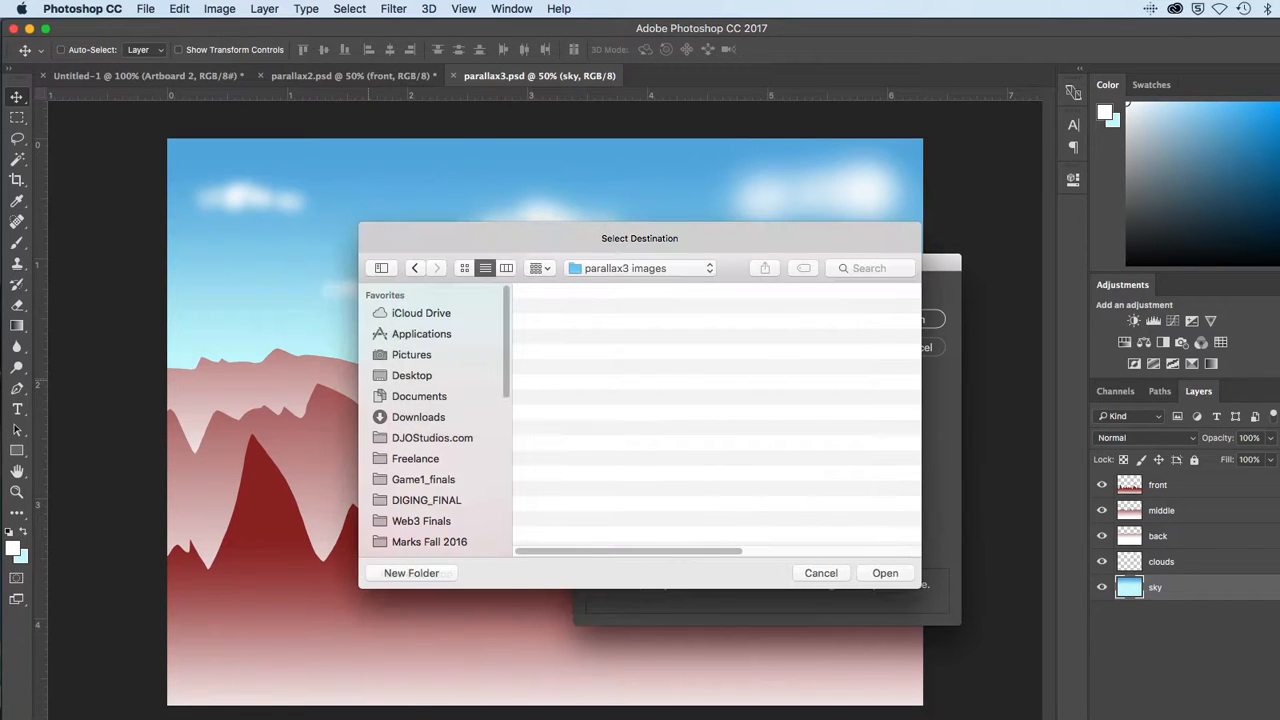
pyautogui.click(886, 573)
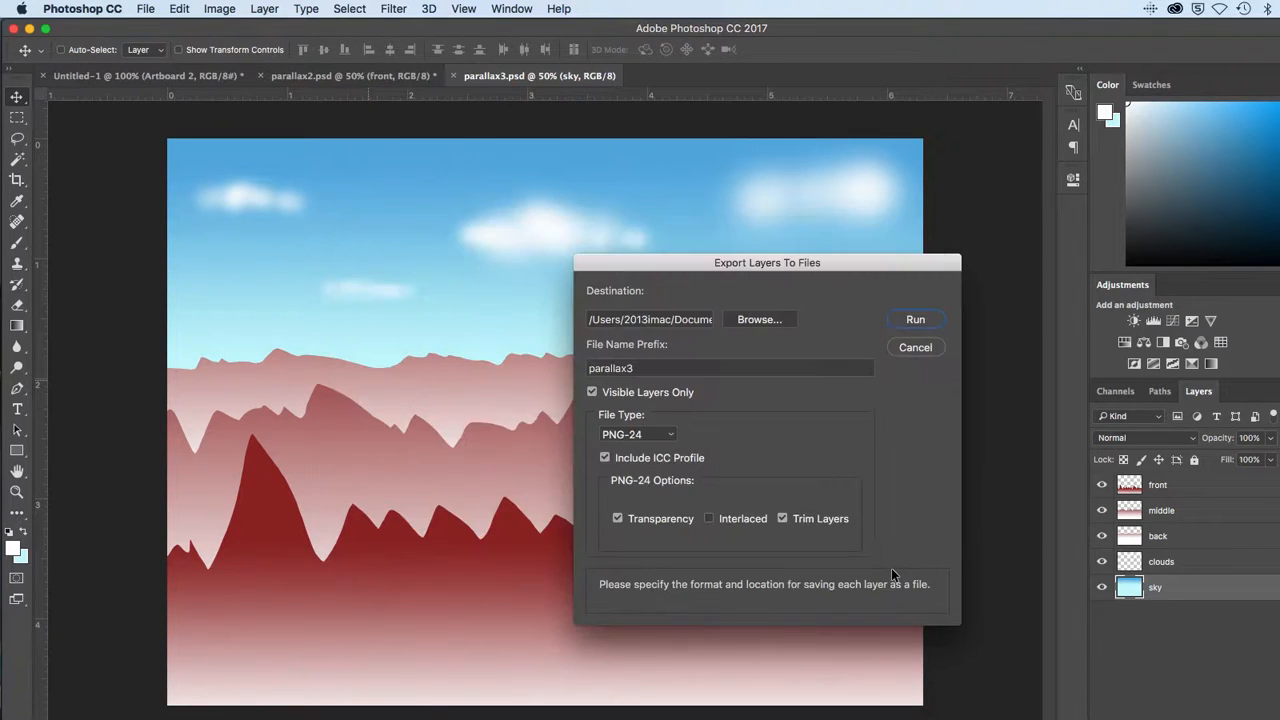
pyautogui.click(915, 320)
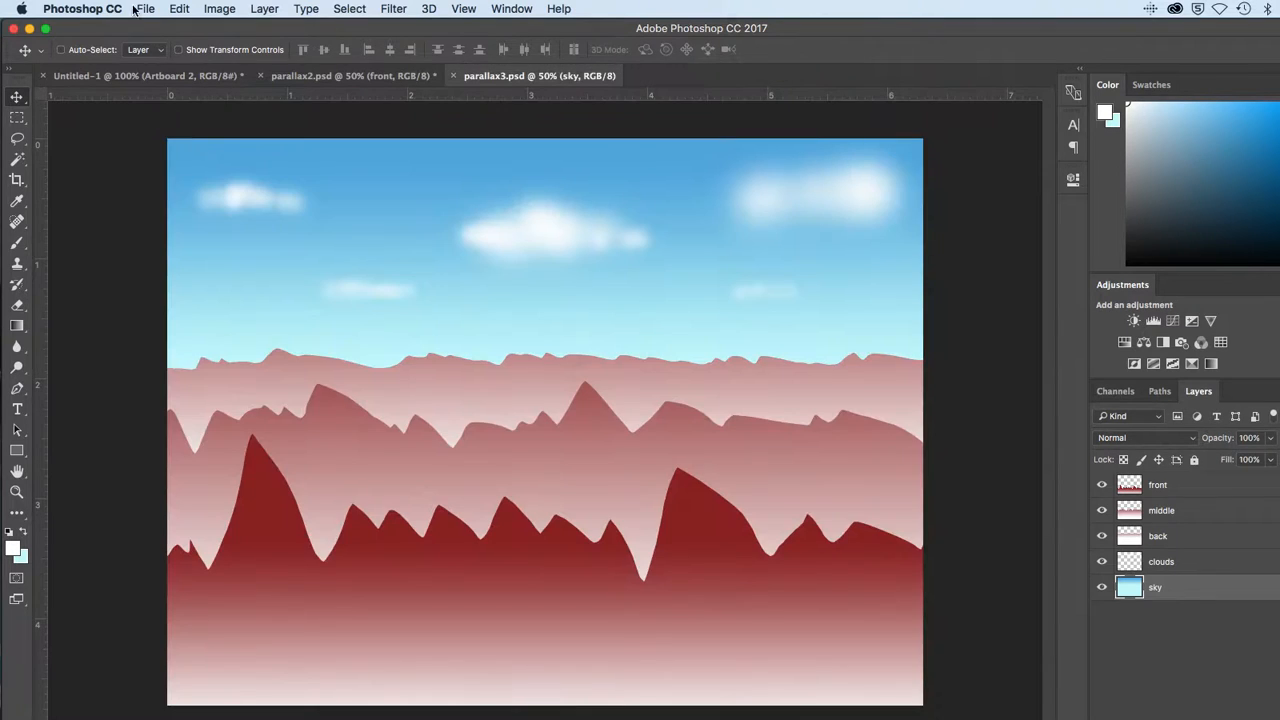
# - Review the file types offered for exporting layers to files, and close the export settings without exporting
pyautogui.click(145, 8)
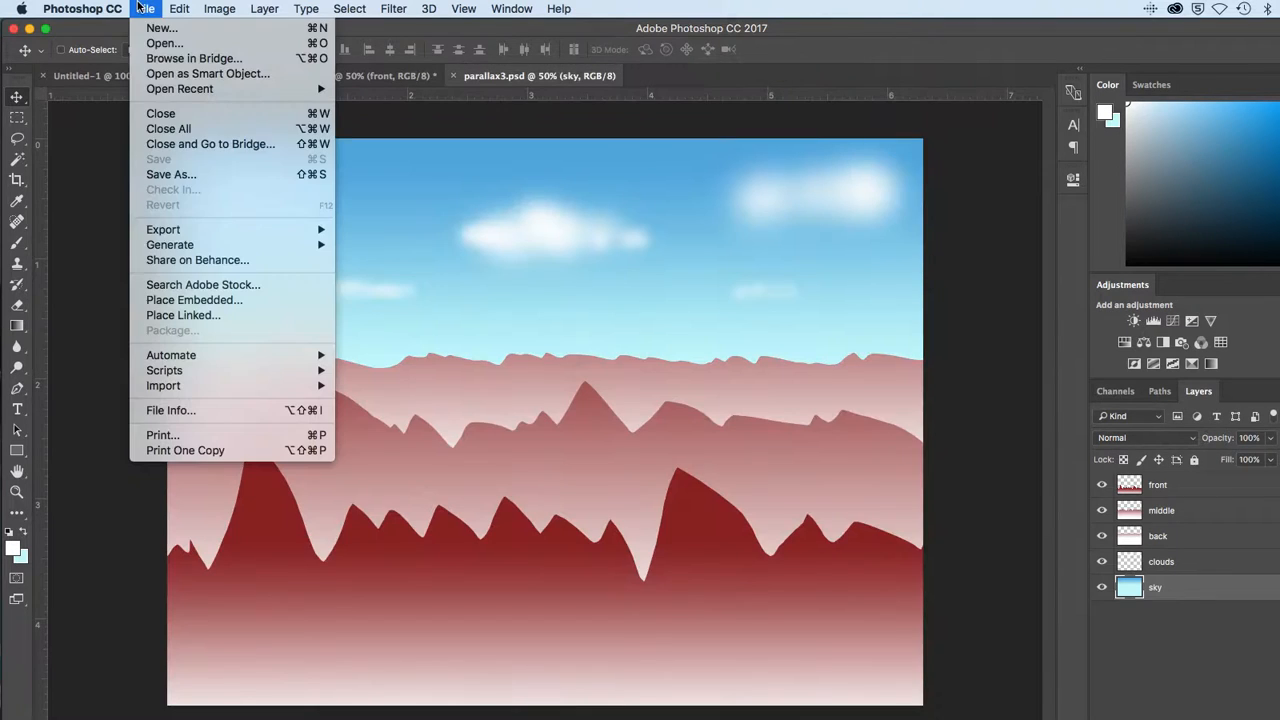
pyautogui.moveTo(180, 232)
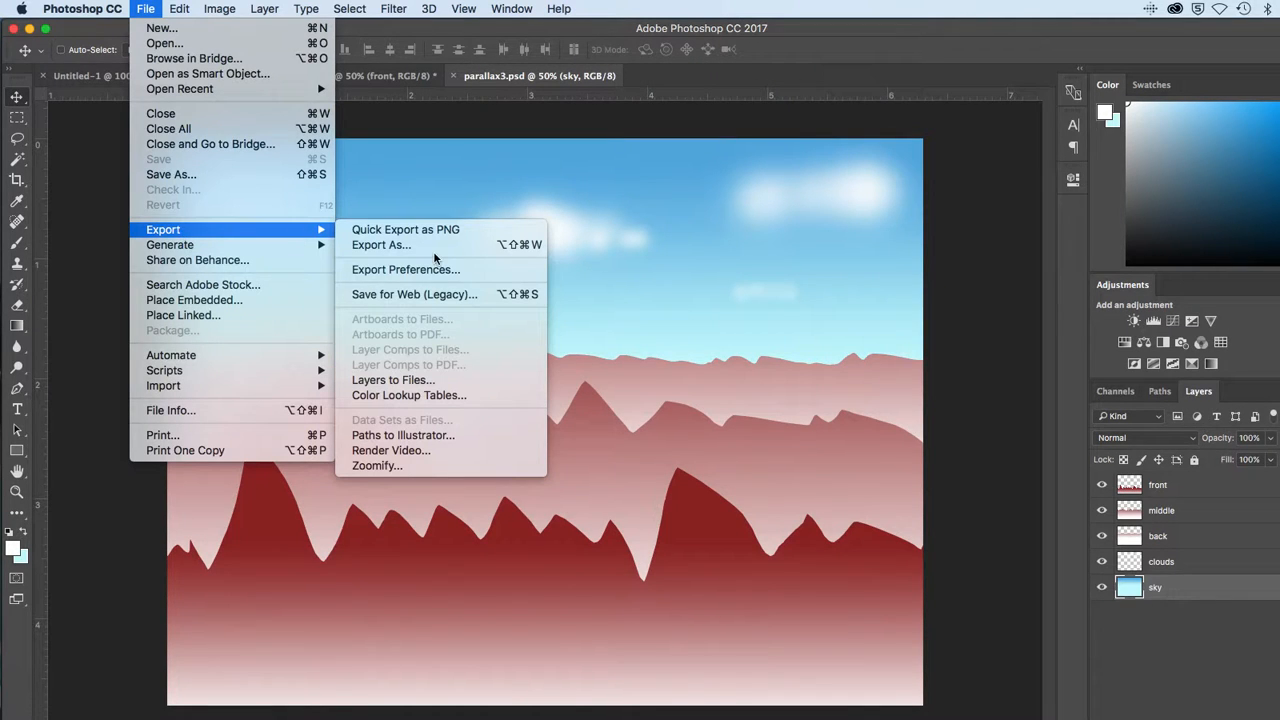
pyautogui.click(426, 381)
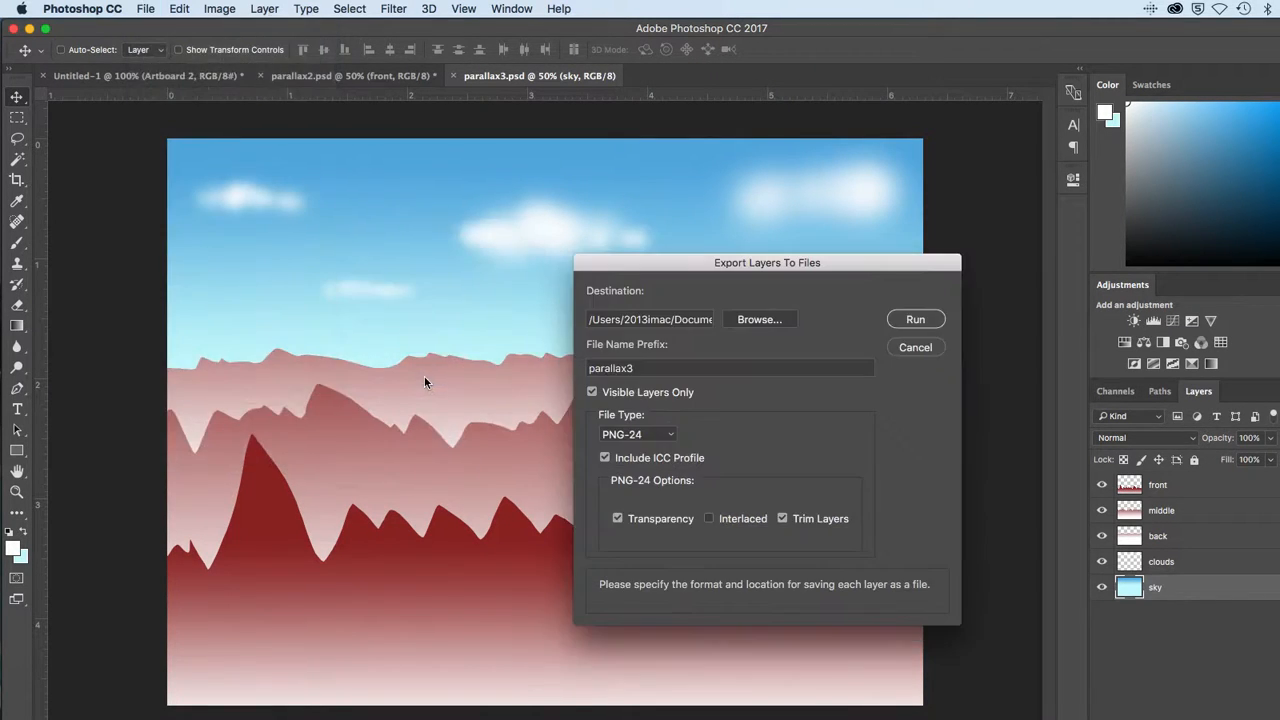
pyautogui.click(662, 435)
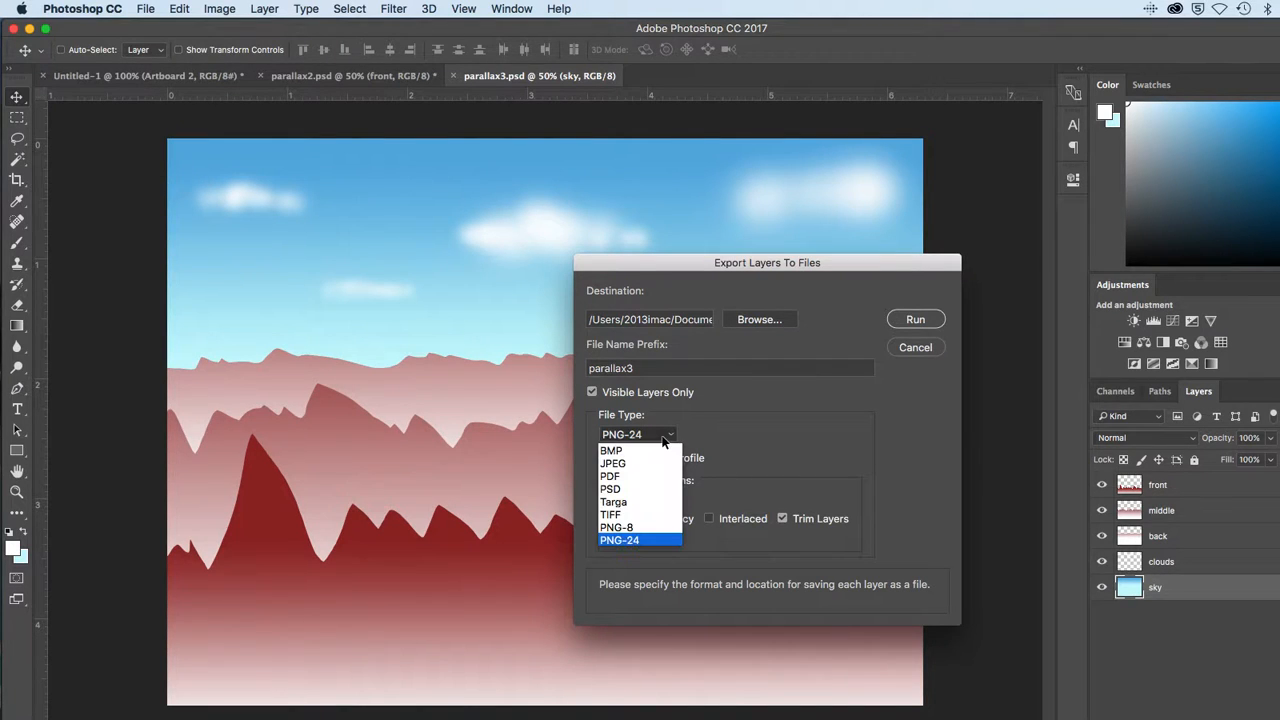
pyautogui.click(740, 438)
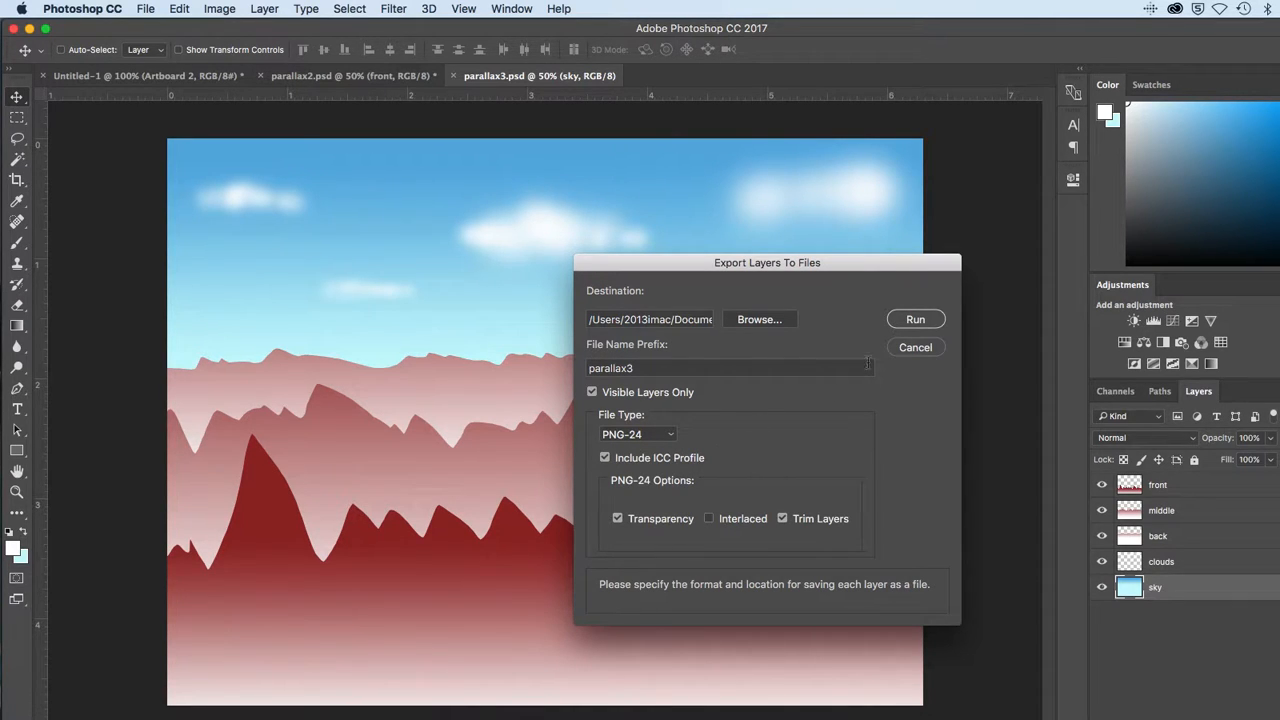
pyautogui.click(909, 349)
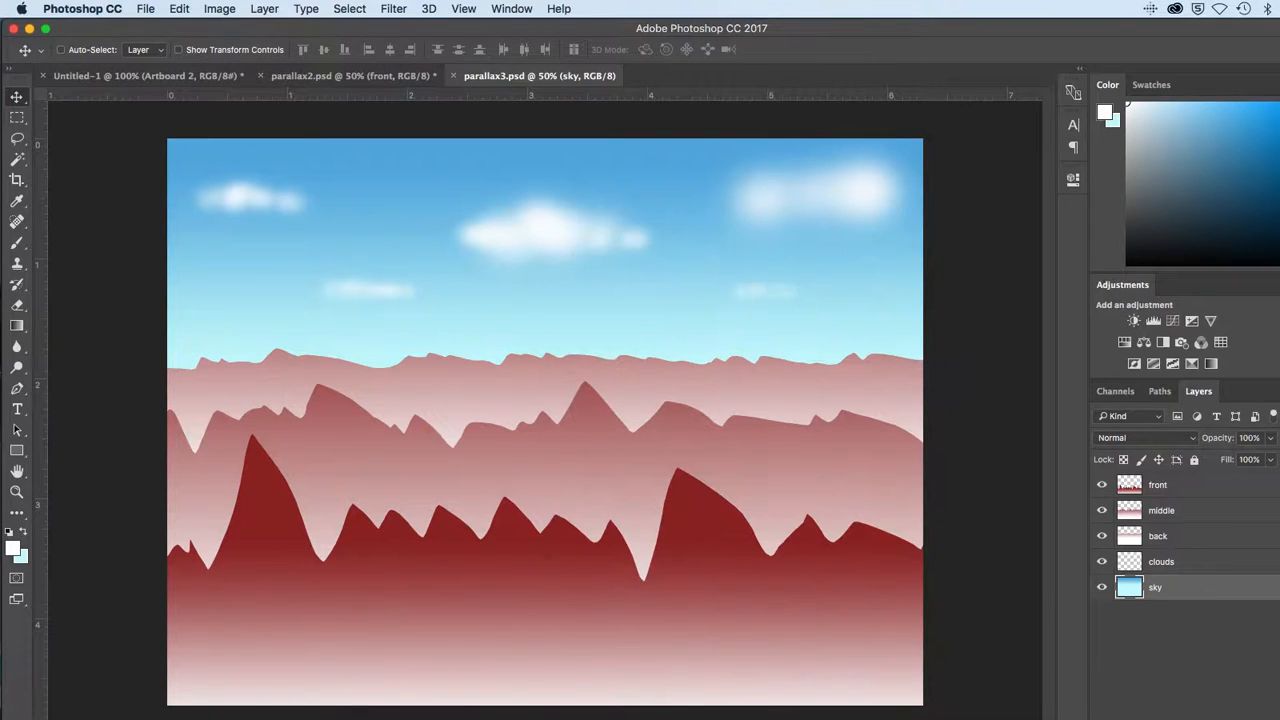
# - Switch to Adobe Muse and create a new fixed-width site with a page width of 960
pyautogui.press('super+Tab')
pyautogui.press('super+Tab')
pyautogui.press('super+Tab')
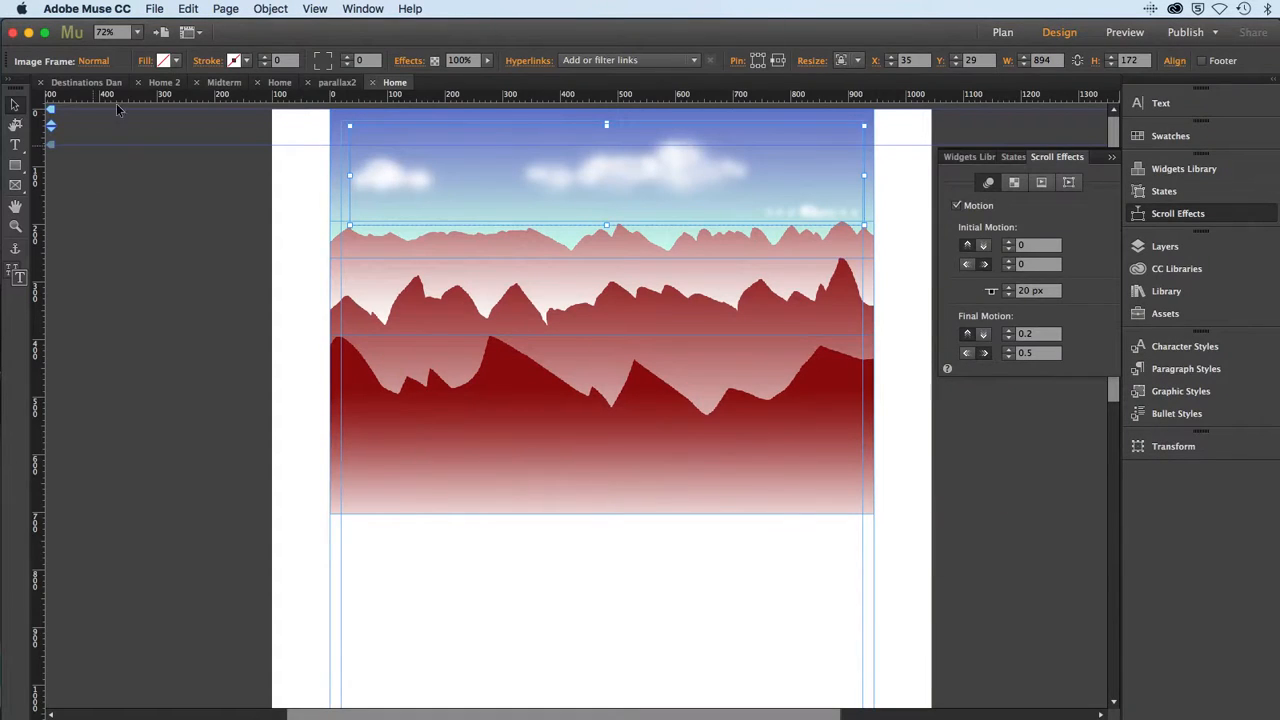
pyautogui.click(163, 8)
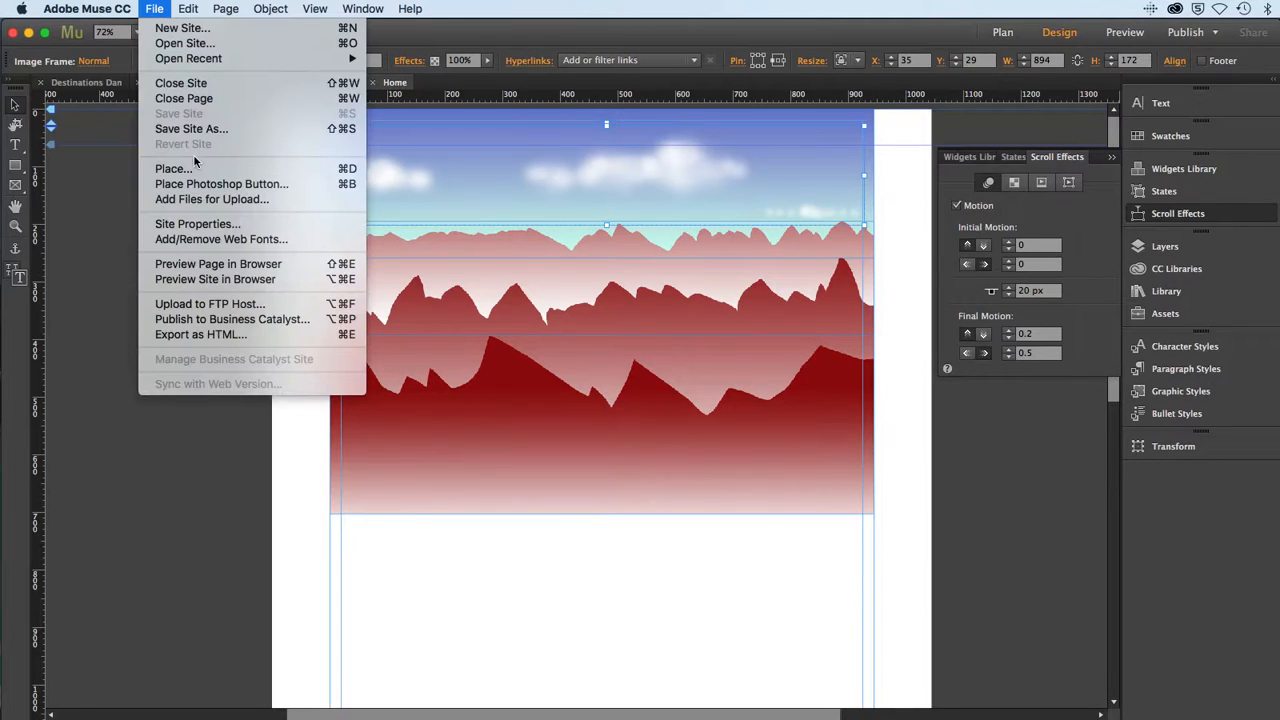
pyautogui.click(176, 30)
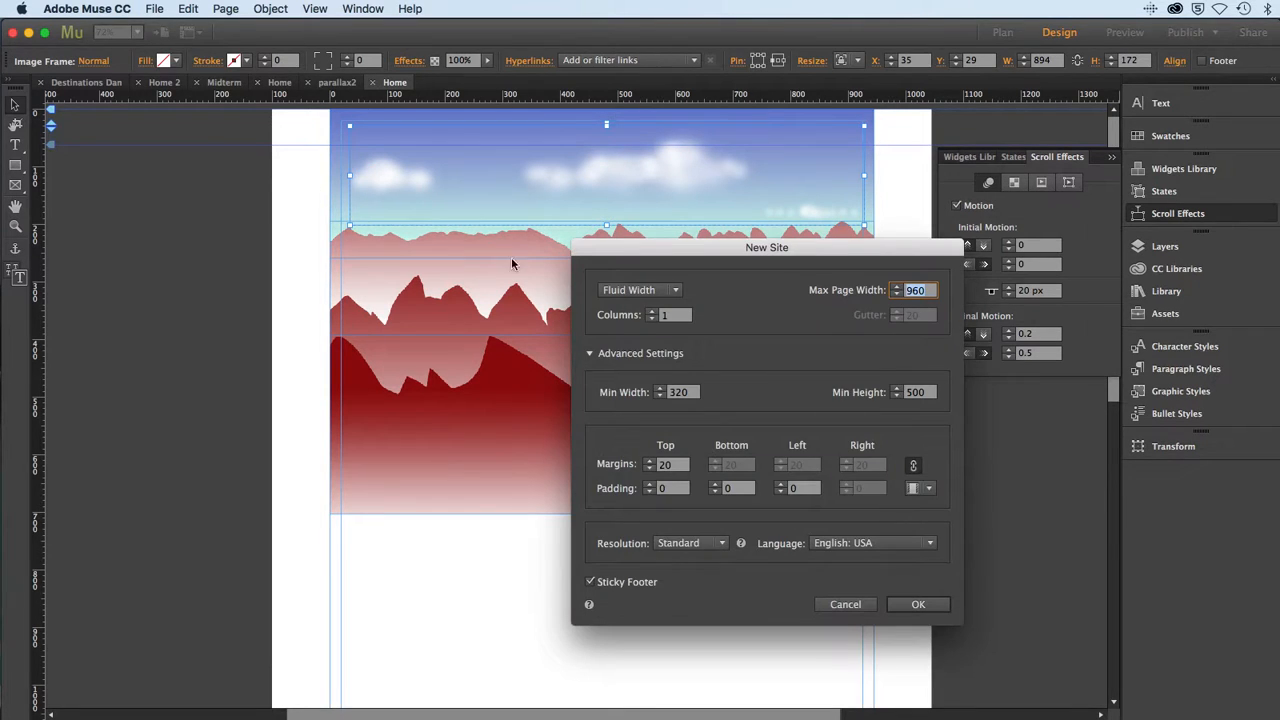
pyautogui.click(678, 290)
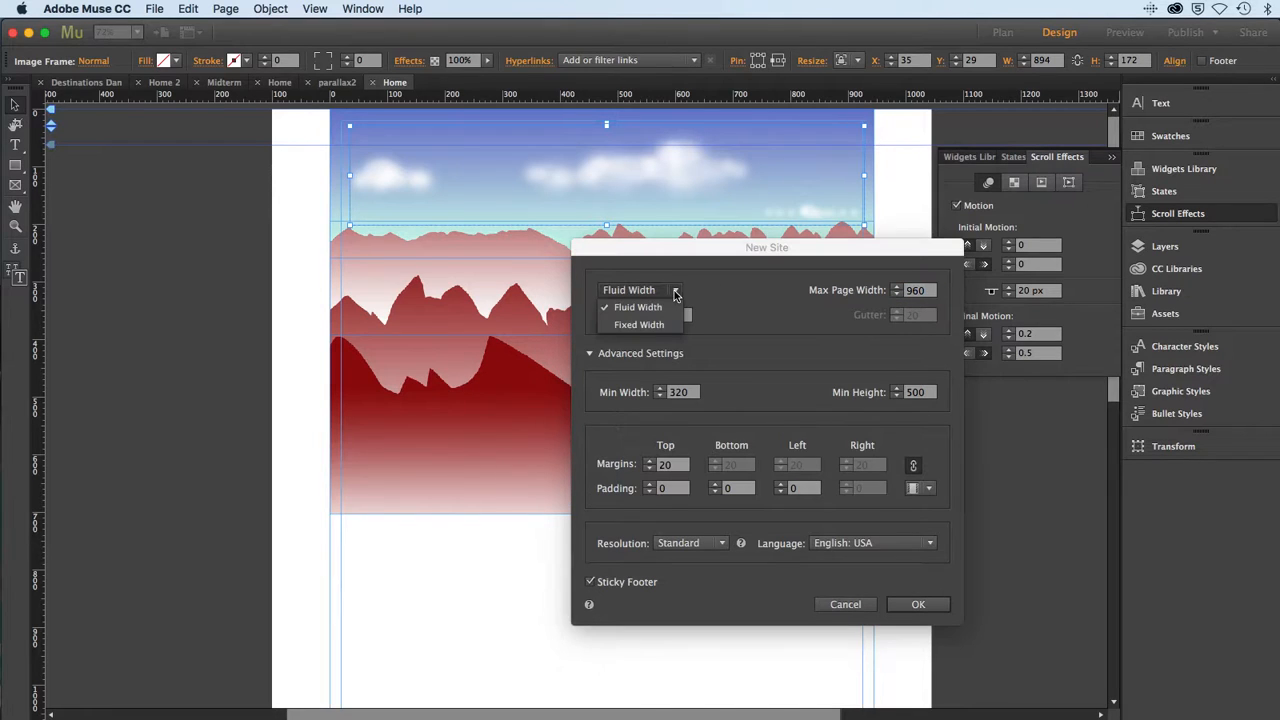
pyautogui.click(650, 325)
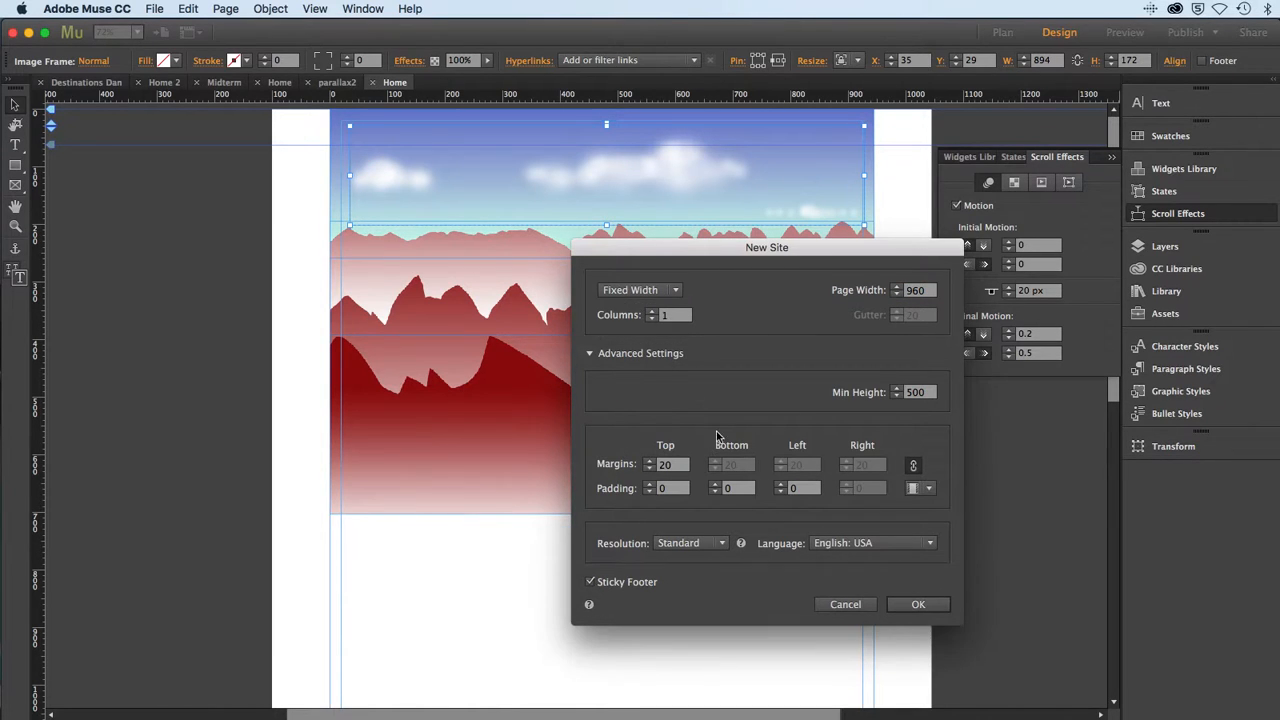
pyautogui.click(890, 603)
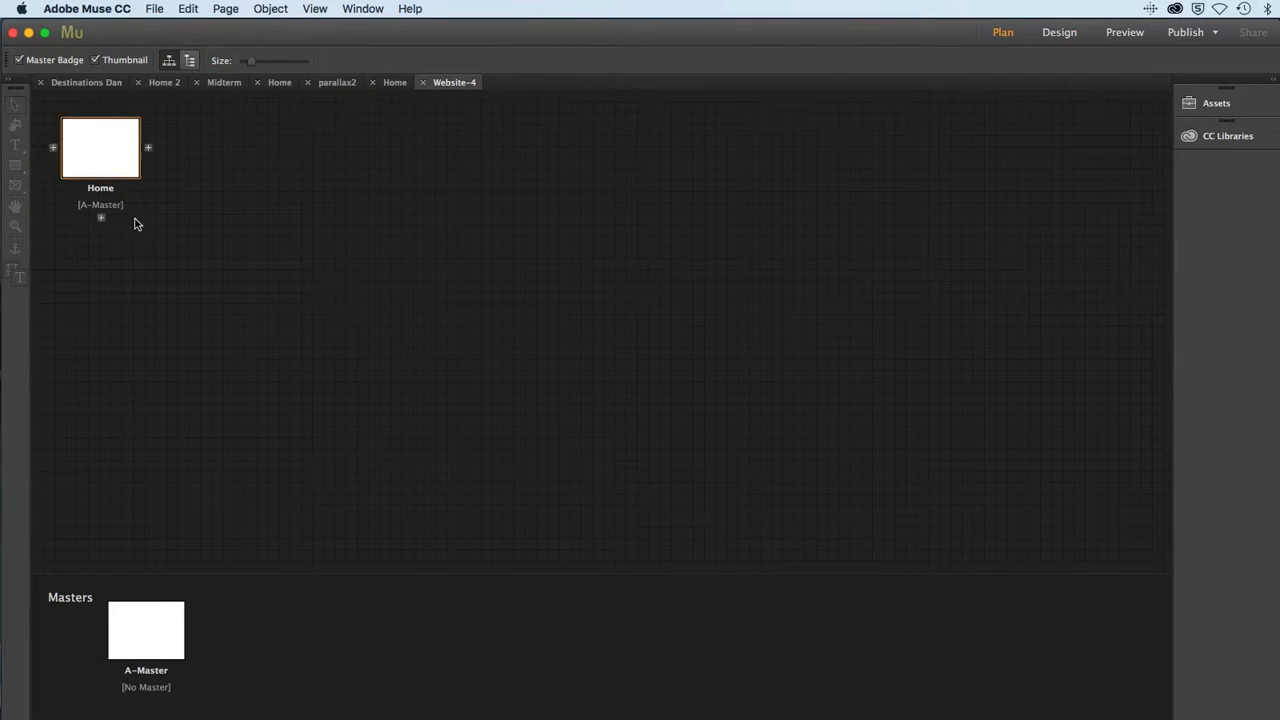
# - Open the new site's Home page for editing and extend the bottom of the page downward
pyautogui.doubleClick(106, 160)
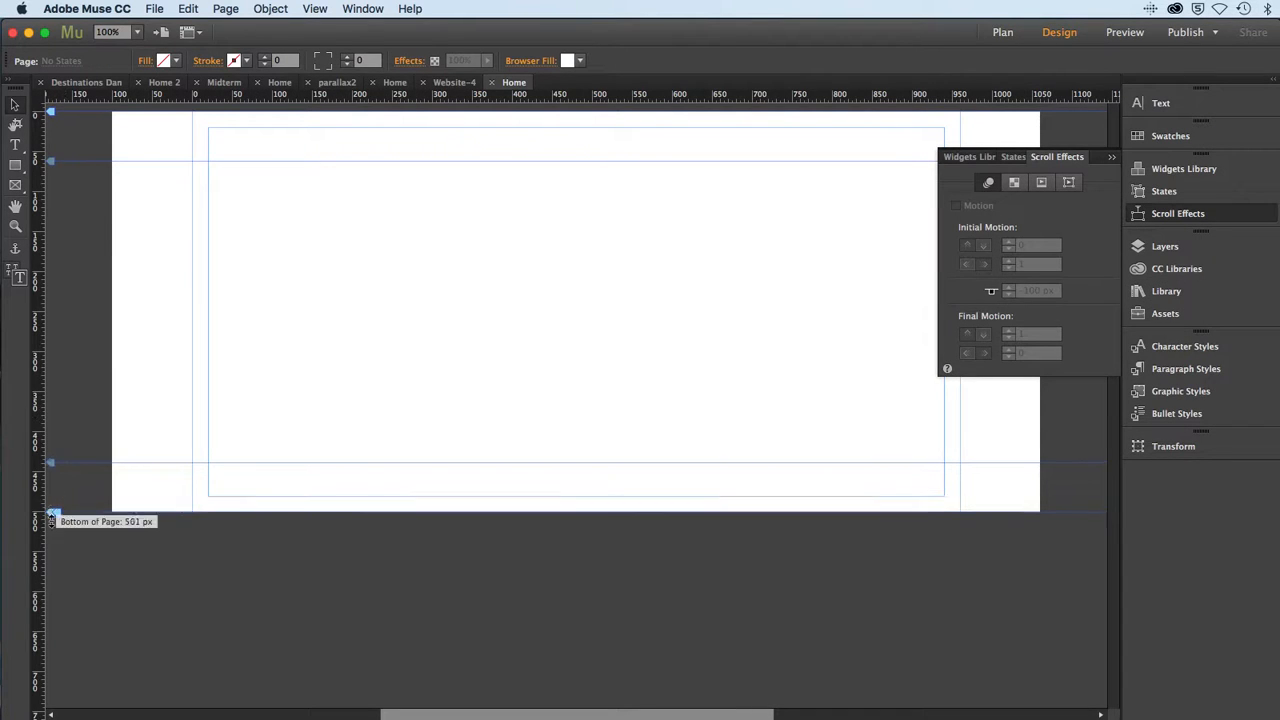
pyautogui.moveTo(52, 517)
pyautogui.mouseDown()
pyautogui.moveTo(51, 663)
pyautogui.moveTo(54, 648)
pyautogui.mouseUp()
# - Load the five PNG files, from parallax3_0004_sky.png to parallax3_0000_front.png, from the parallax3 images folder for placing on the page
pyautogui.click(154, 9)
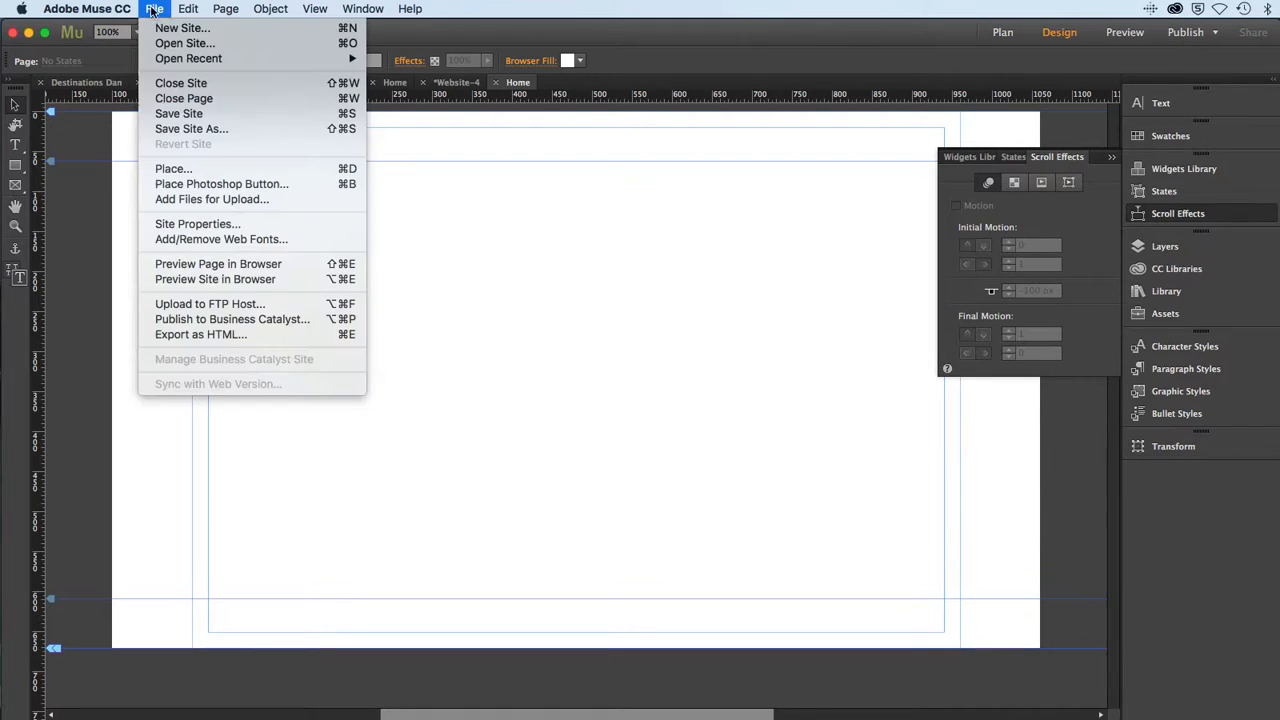
pyautogui.click(174, 177)
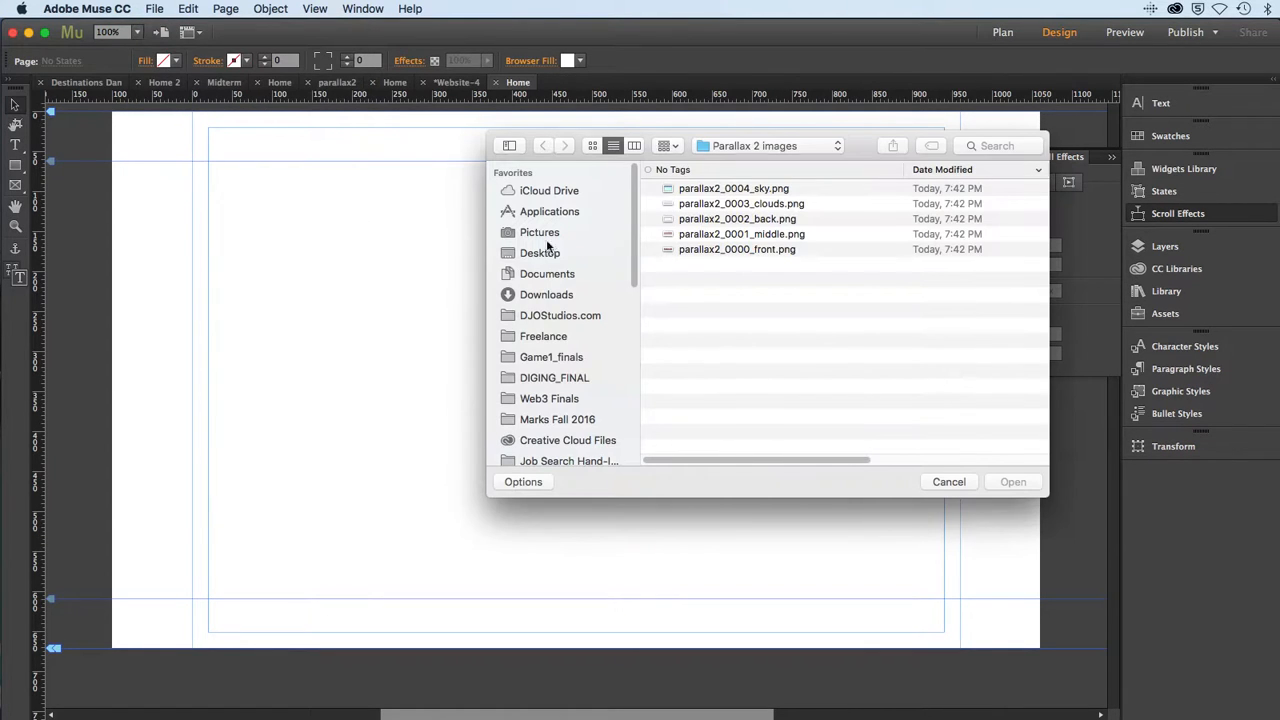
pyautogui.click(713, 150)
pyautogui.click(708, 160)
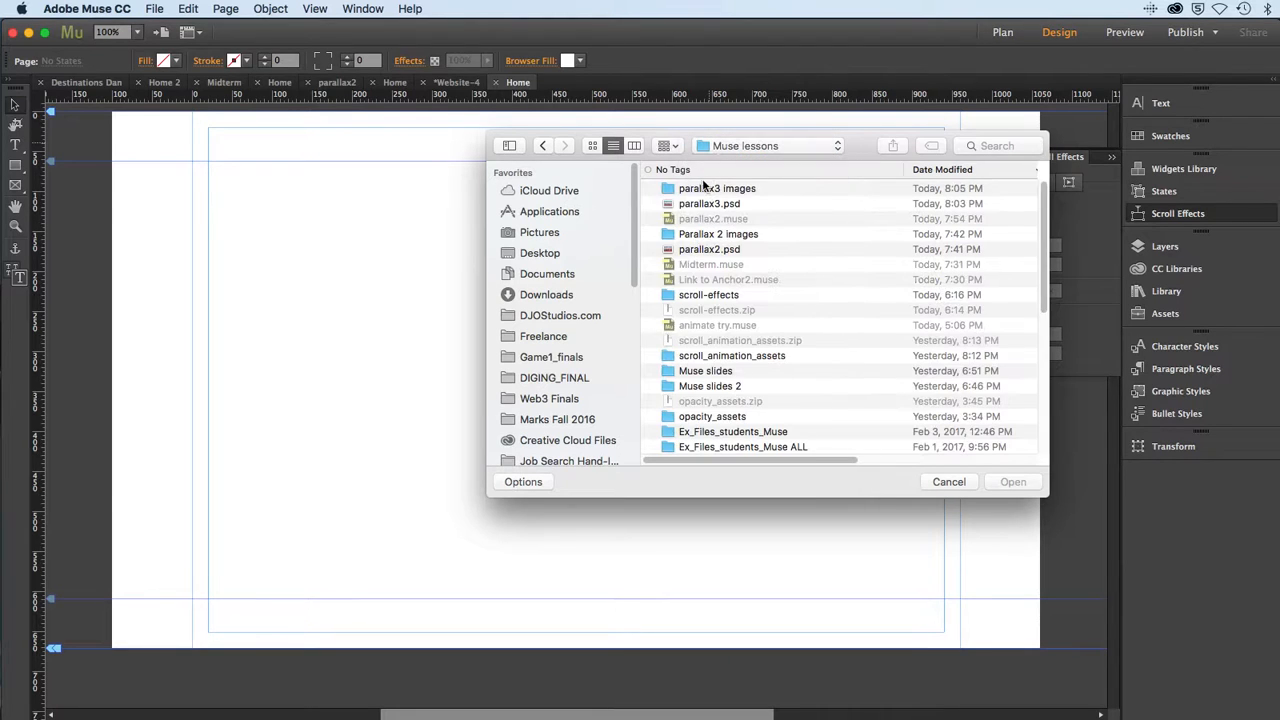
pyautogui.doubleClick(702, 188)
pyautogui.click(684, 192)
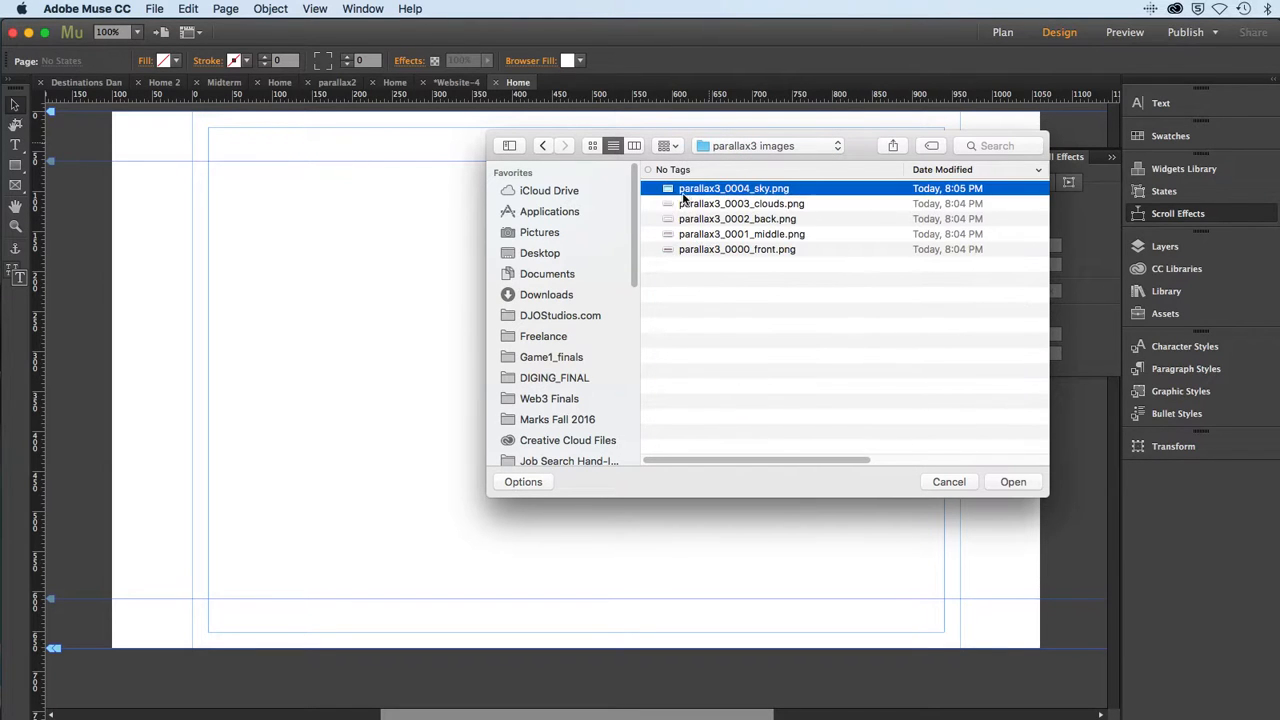
pyautogui.keyDown('shift'); pyautogui.click(684, 248); pyautogui.keyUp('shift')
pyautogui.click(988, 481)
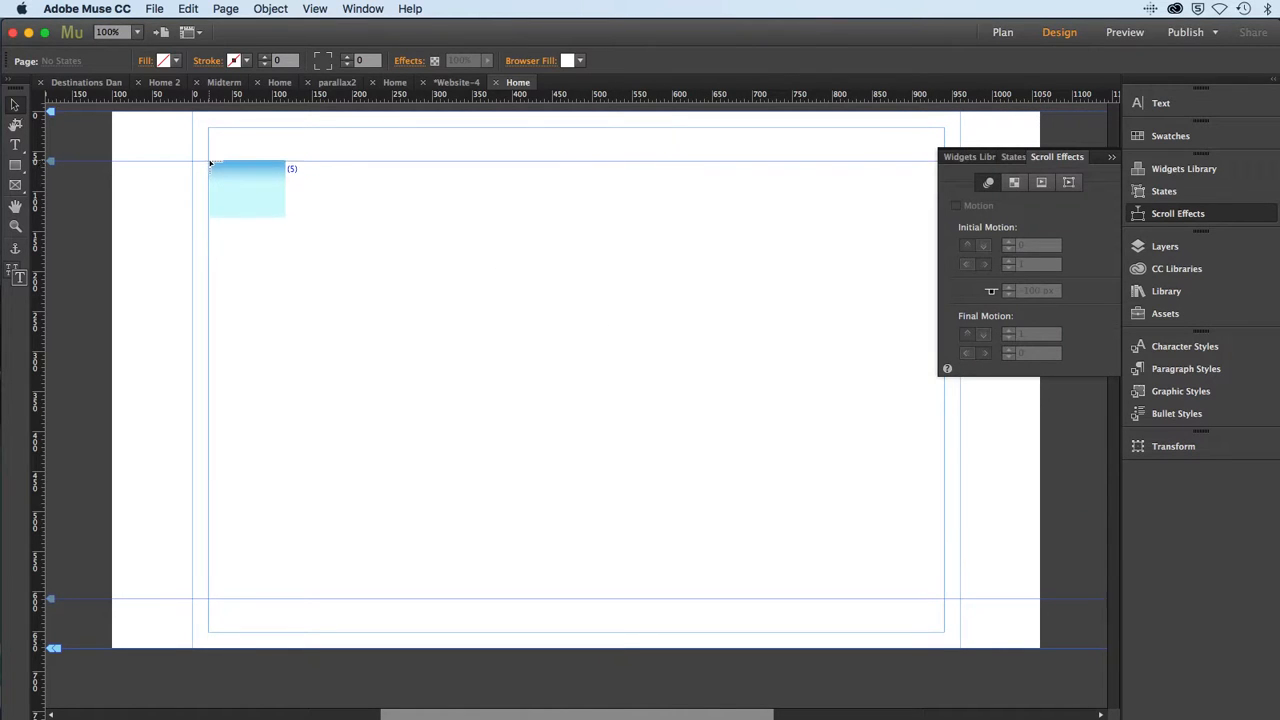
# - Place the sky, clouds, back, middle and front images at full size on top of each other at X 20, Y 62
pyautogui.click(209, 162)
pyautogui.click(209, 162)
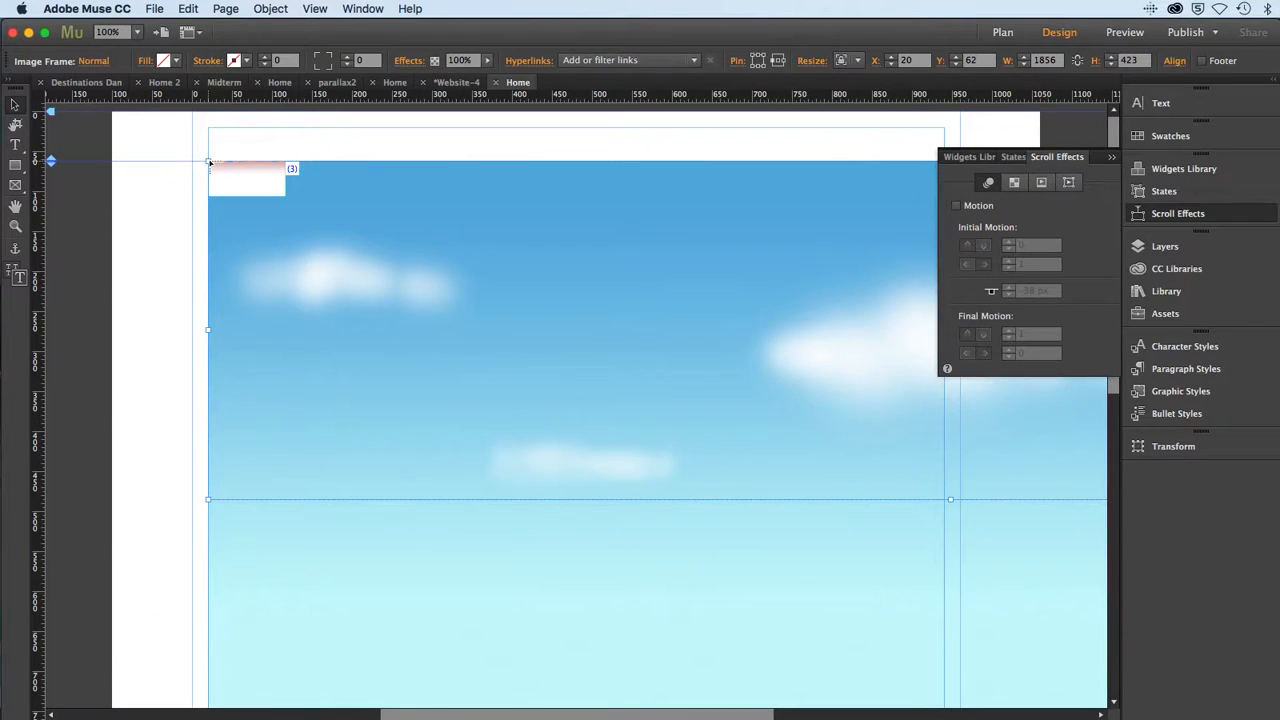
pyautogui.click(209, 162)
pyautogui.click(209, 162)
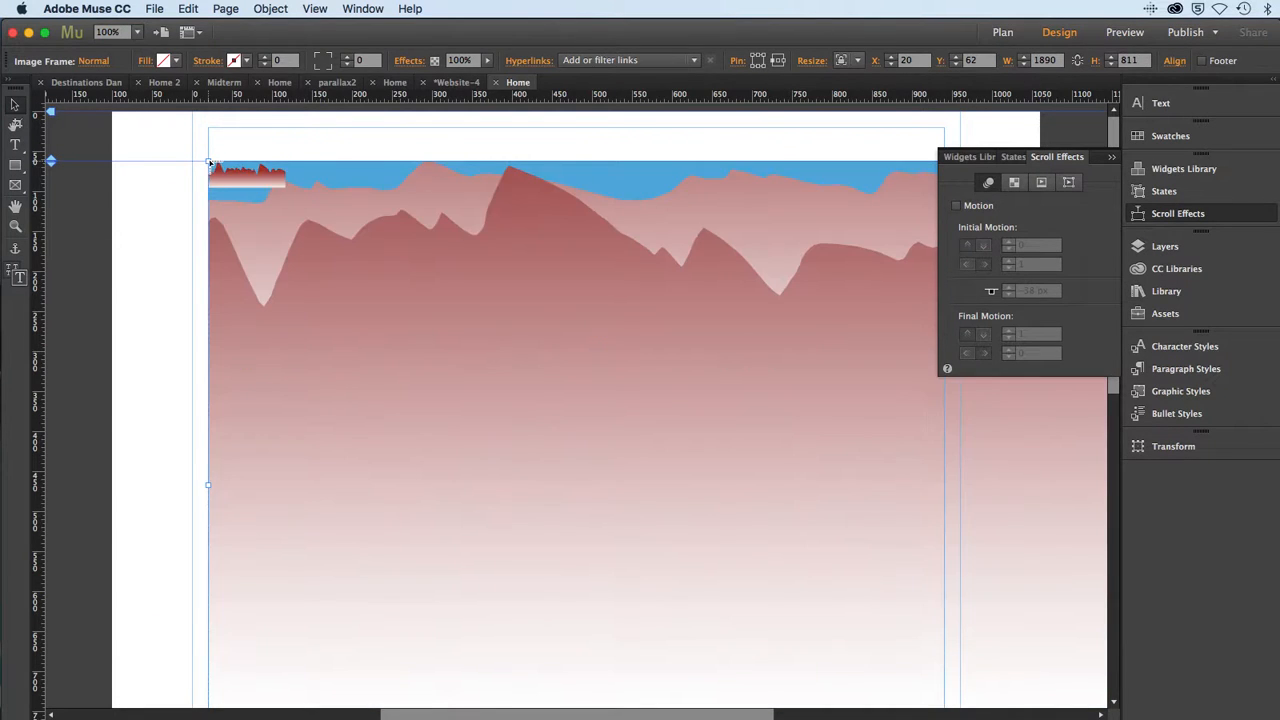
pyautogui.click(209, 162)
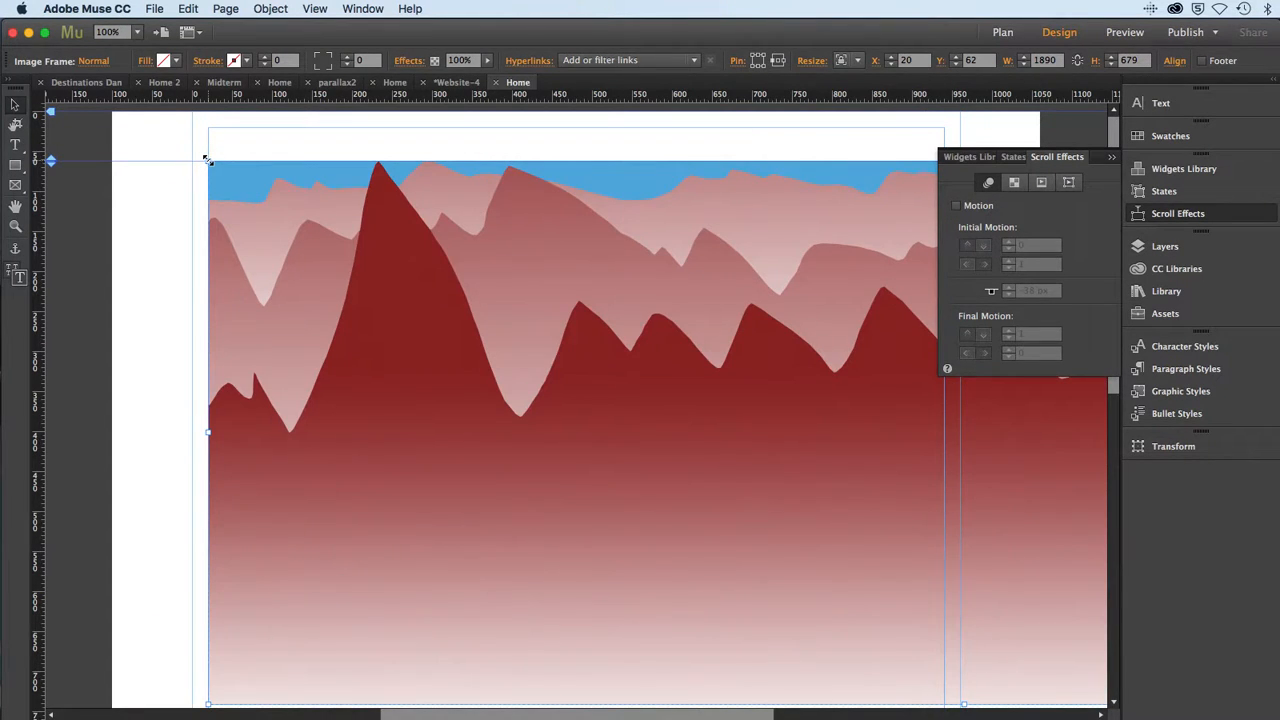
# - Move the front mountain image straight down so its base sits at the bottom of the sky image
pyautogui.scroll(-2, 207, 158)
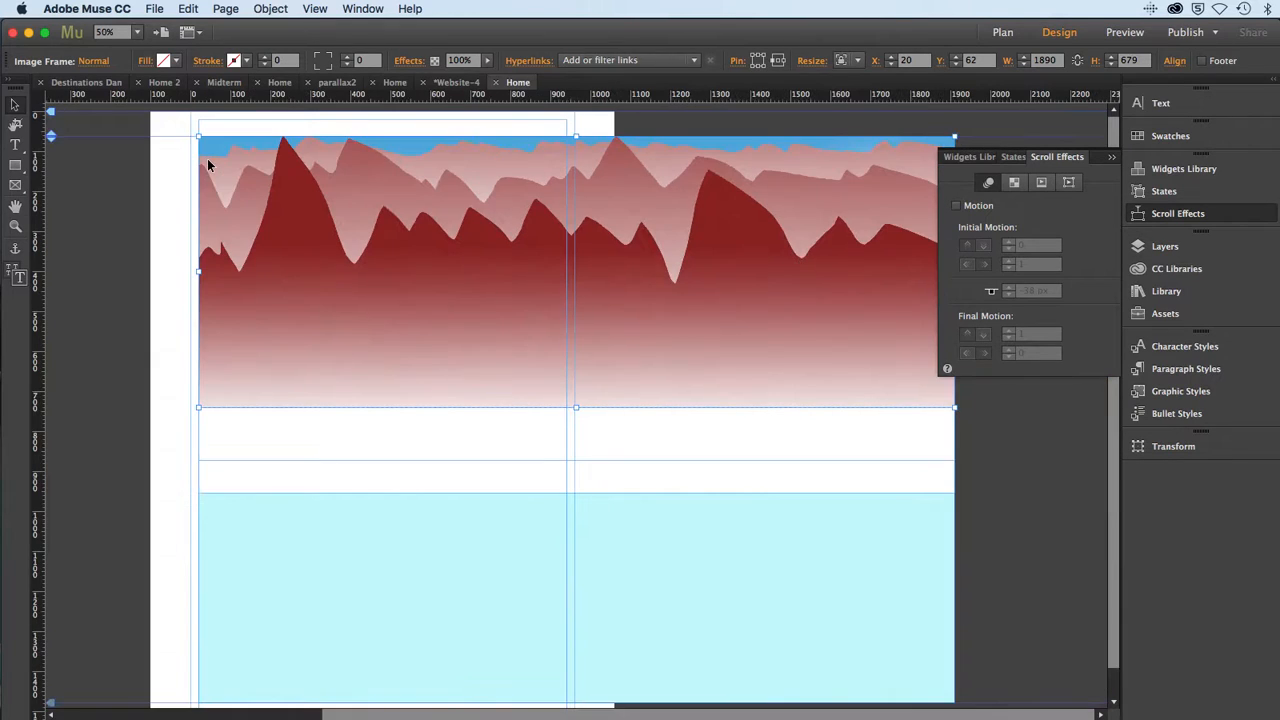
pyautogui.scroll(-2, 207, 160)
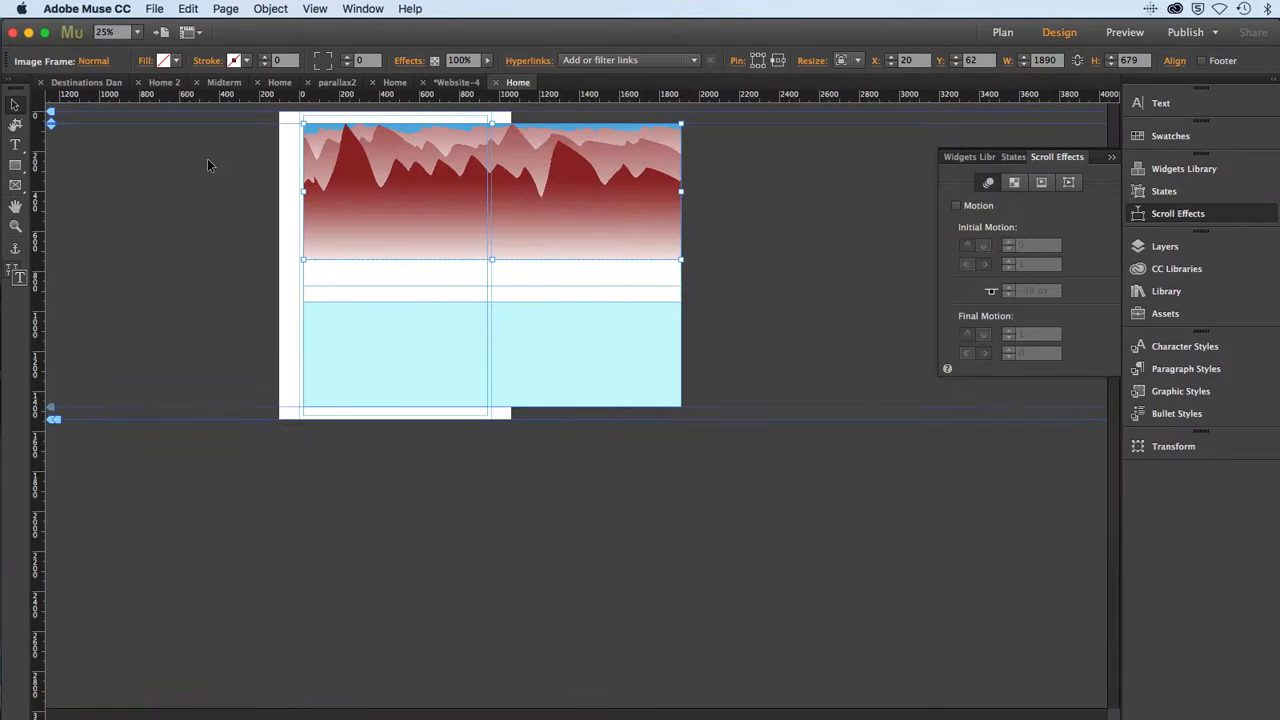
pyautogui.click(13, 106)
pyautogui.click(291, 275)
pyautogui.click(336, 238)
pyautogui.moveTo(337, 241); pyautogui.dragTo(338, 396)
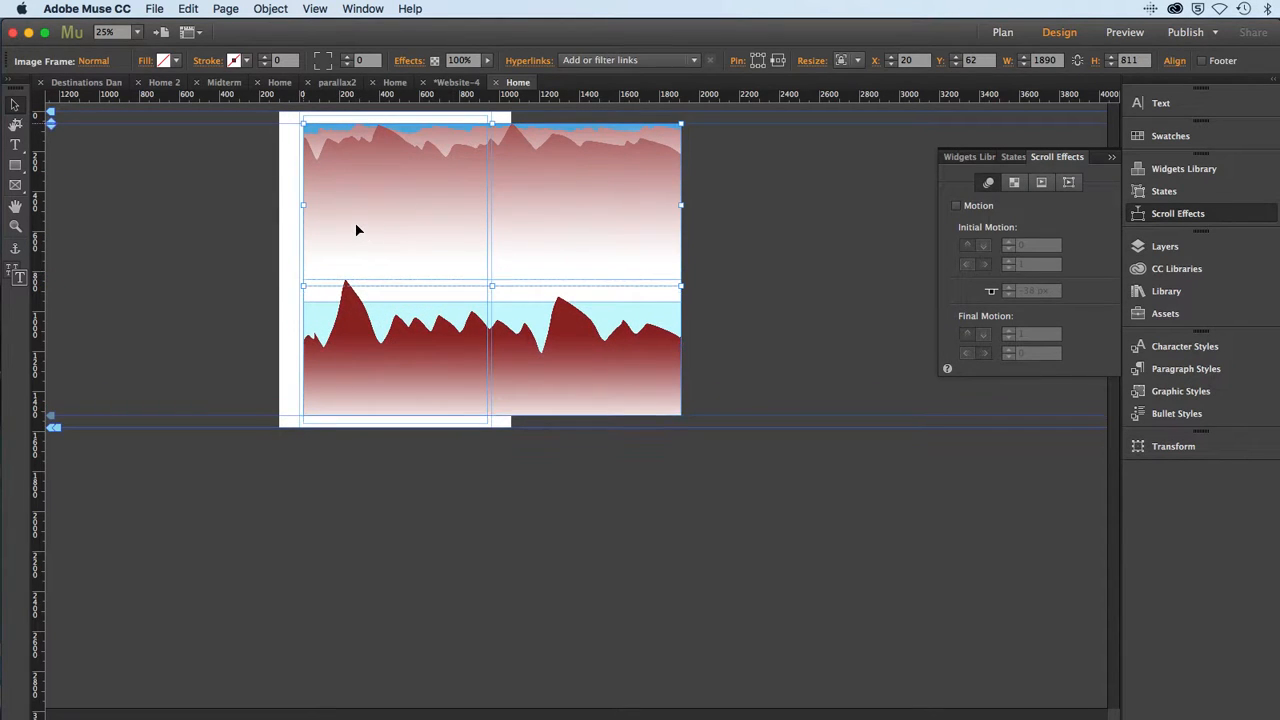
# - Move the middle mountain image down to Y 710 and the back one to Y 629, aligning their bases with the front mountains
pyautogui.moveTo(355, 221); pyautogui.dragTo(363, 356)
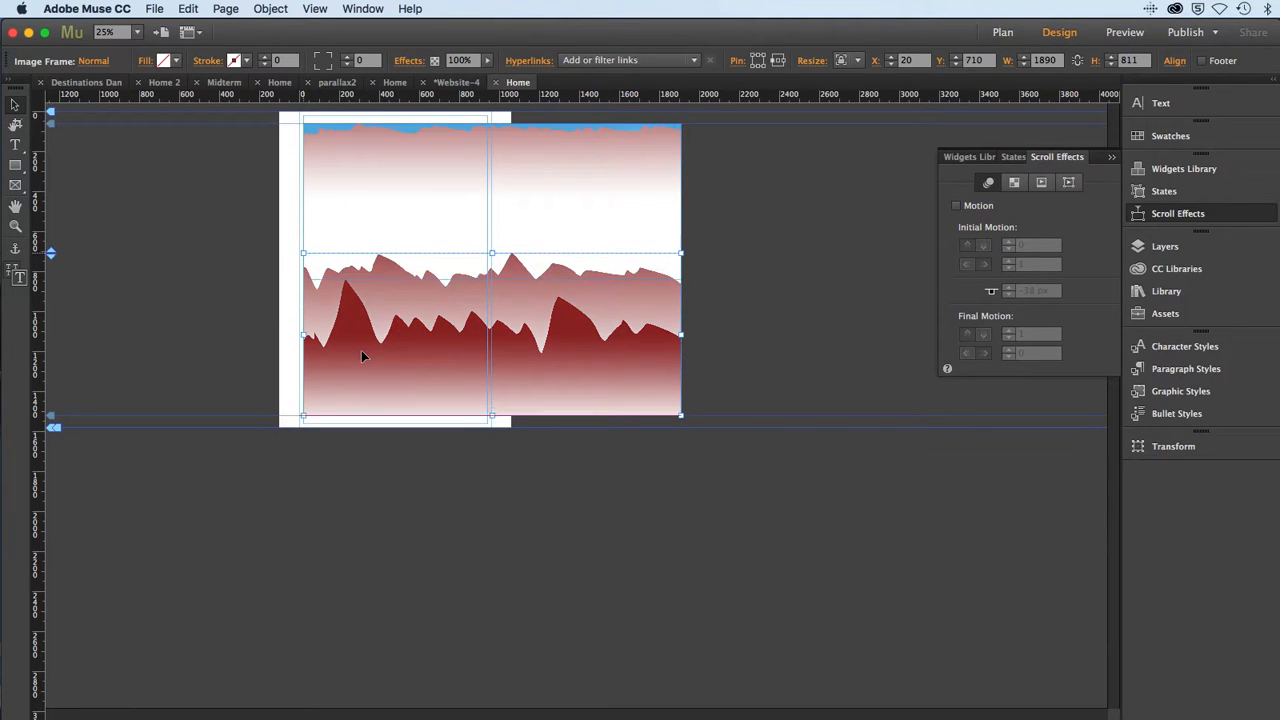
pyautogui.click(362, 197)
pyautogui.moveTo(363, 215); pyautogui.dragTo(367, 308)
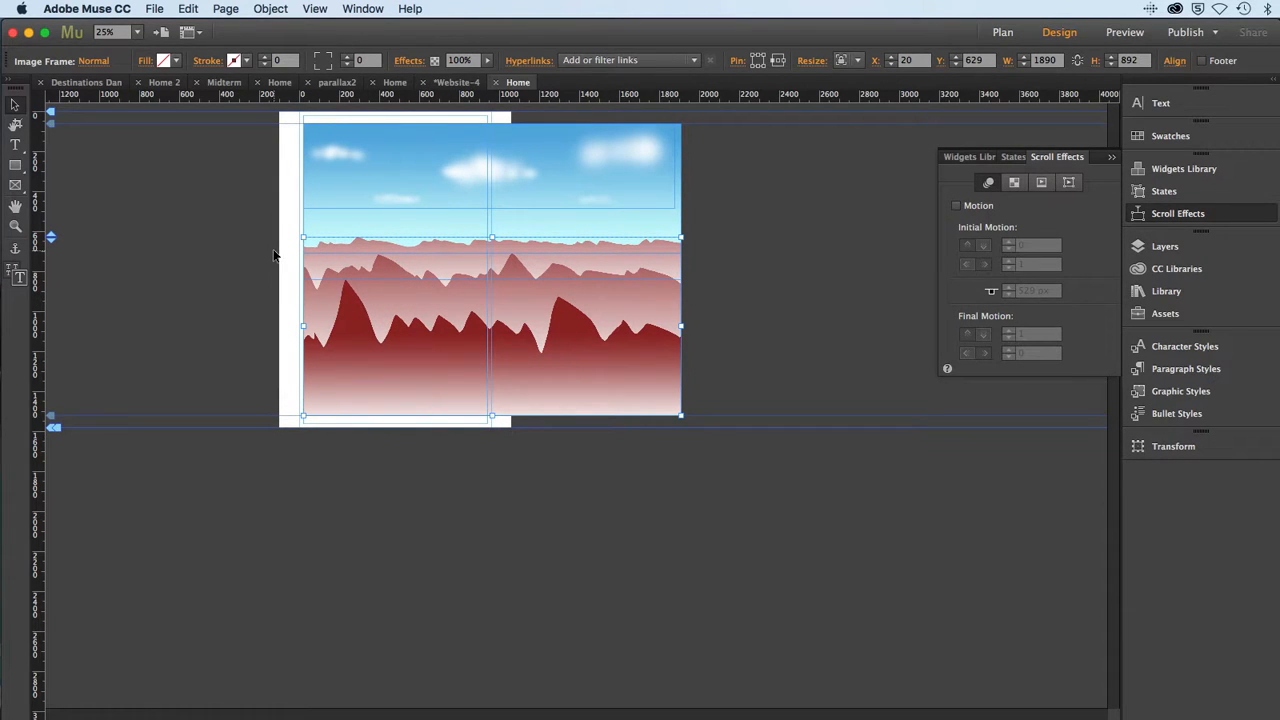
# - Widen the Home page in its page properties so that the full width of the landscape images fits on it
pyautogui.click(221, 10)
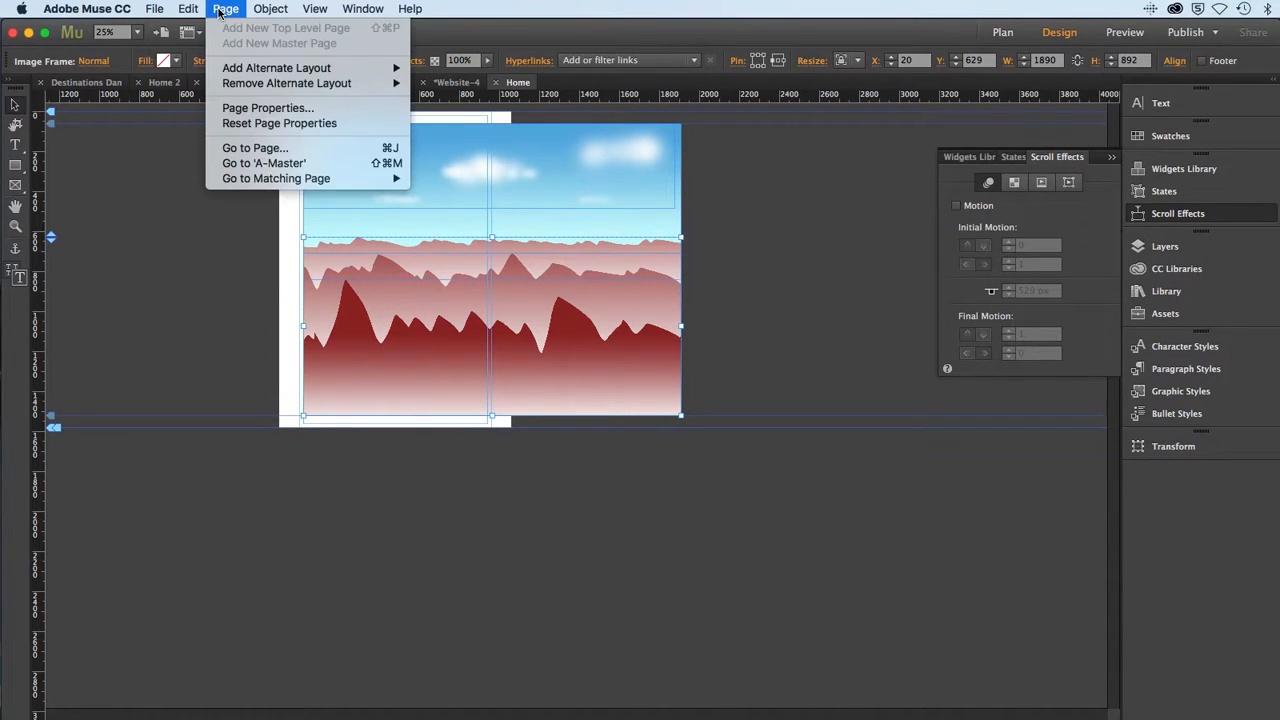
pyautogui.click(265, 107)
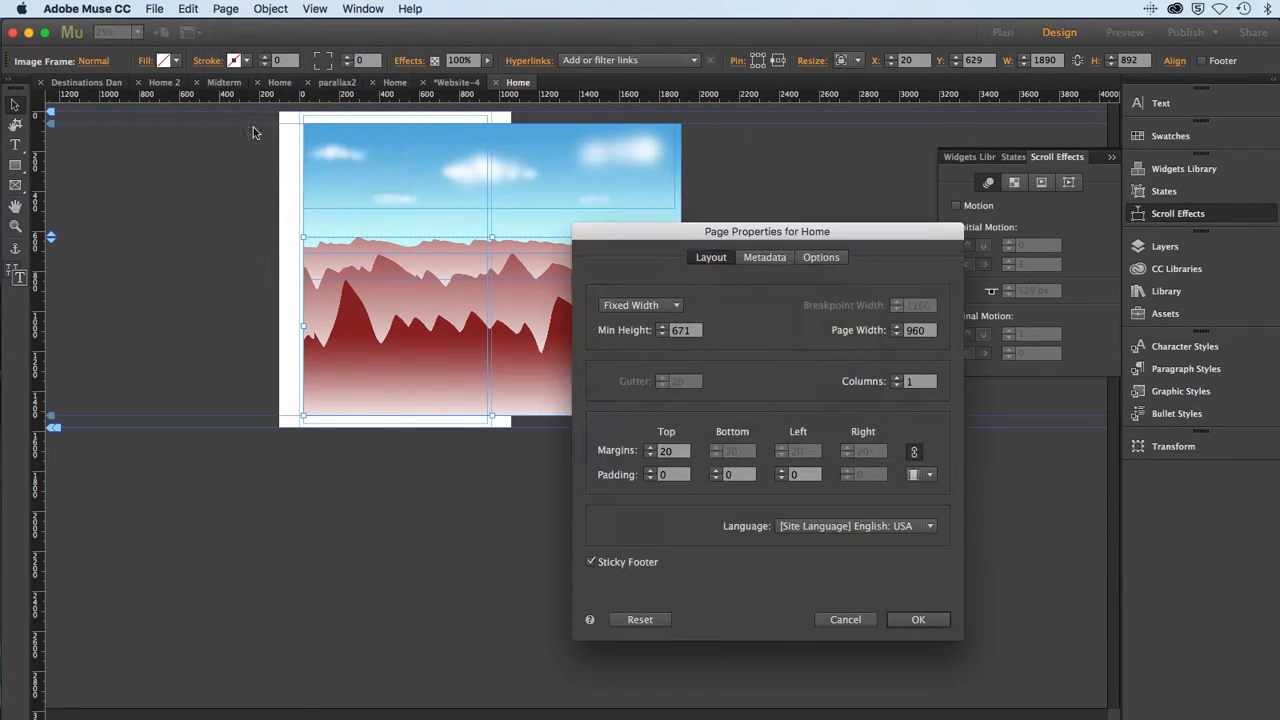
pyautogui.click(907, 333)
pyautogui.write('1')
pyautogui.click(902, 622)
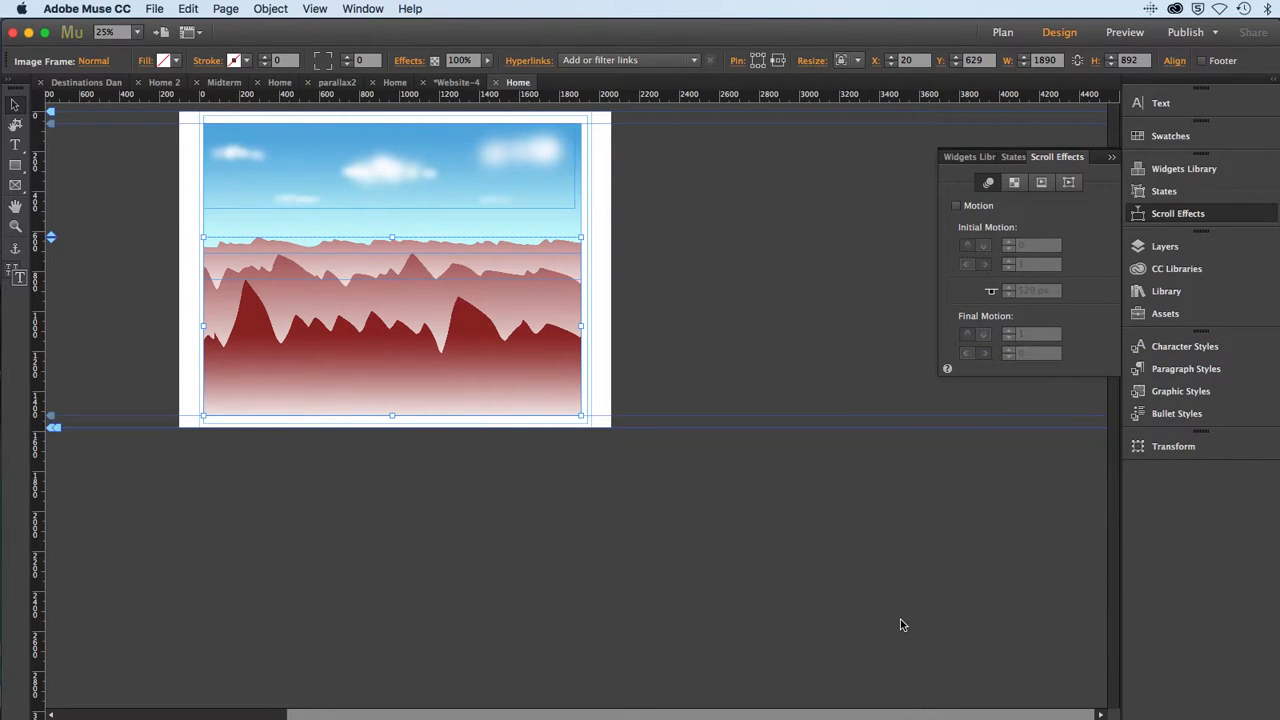
pyautogui.click(538, 404)
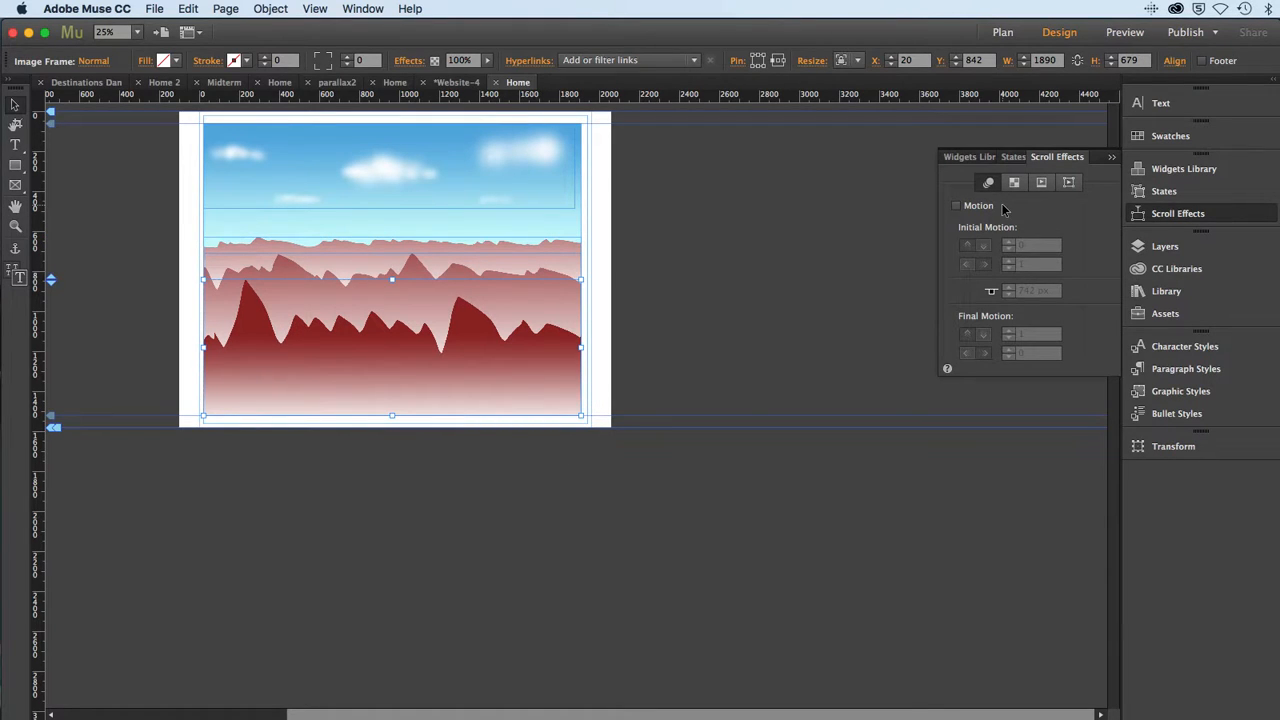
pyautogui.click(565, 264)
pyautogui.click(531, 166)
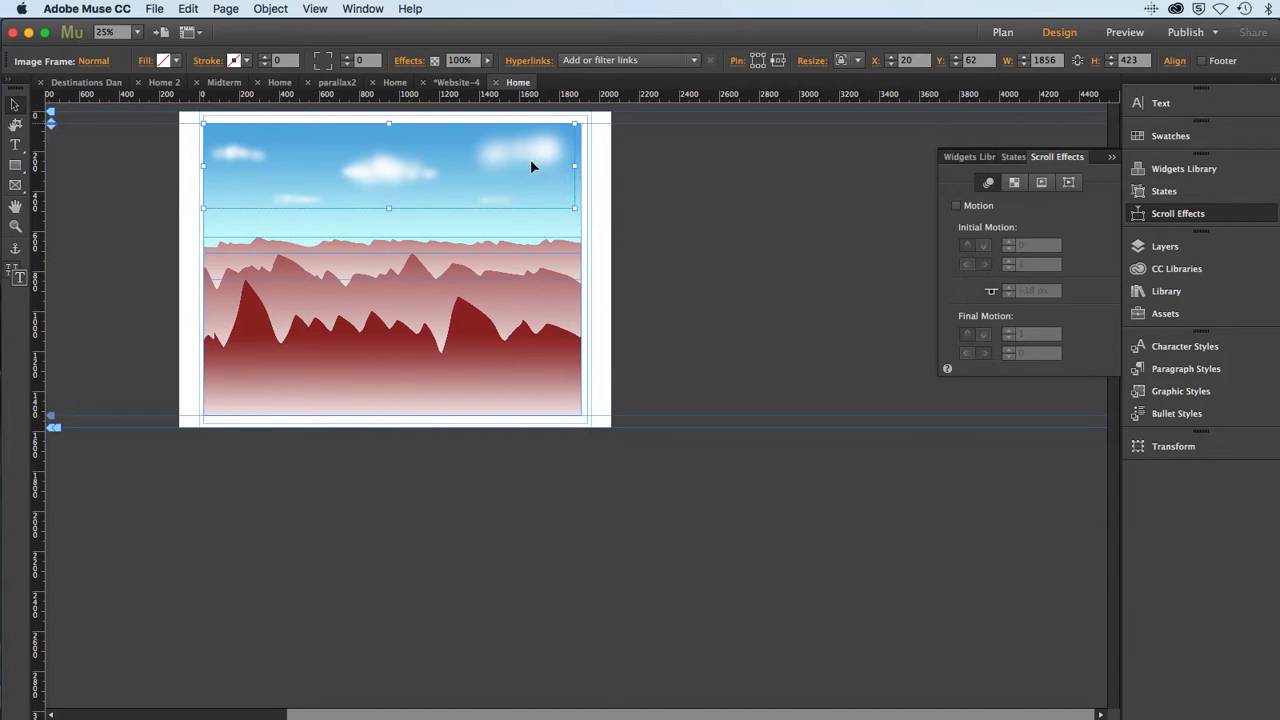
pyautogui.click(718, 254)
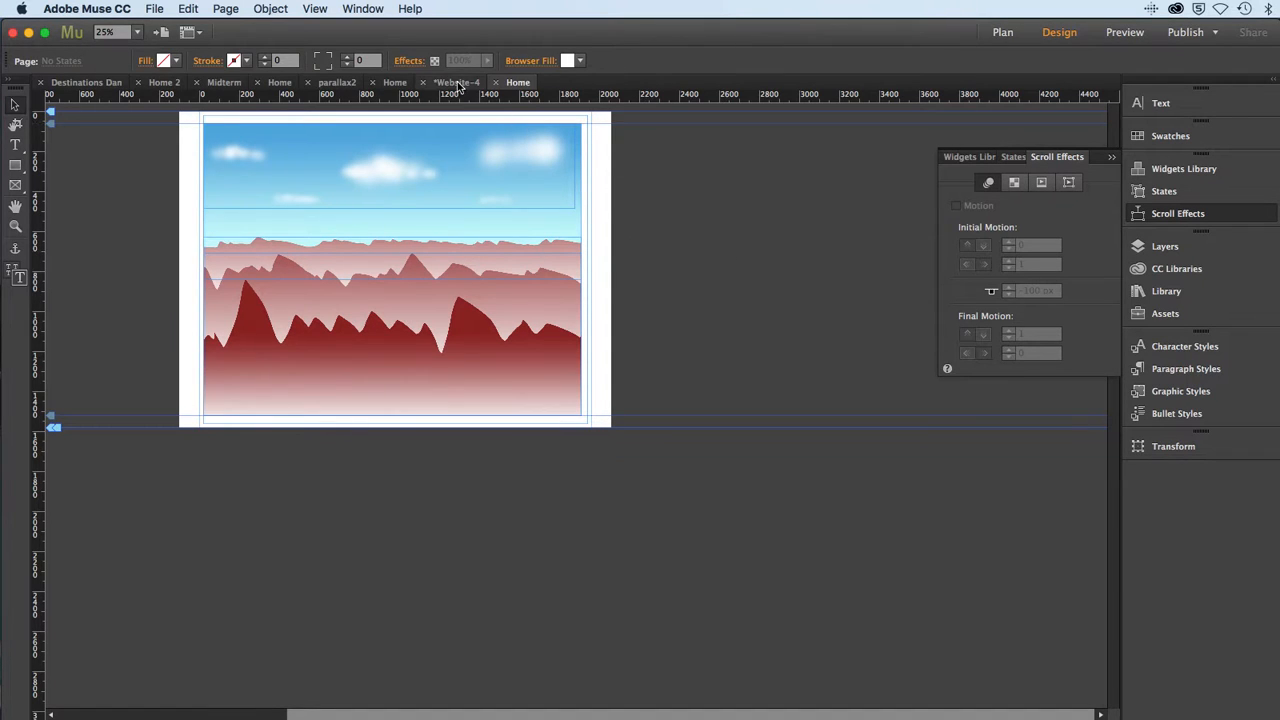
# - Preview the parallax2 site's Home page in the browser, scroll it to examine the layers' motion, and return to Adobe Muse
pyautogui.click(389, 88)
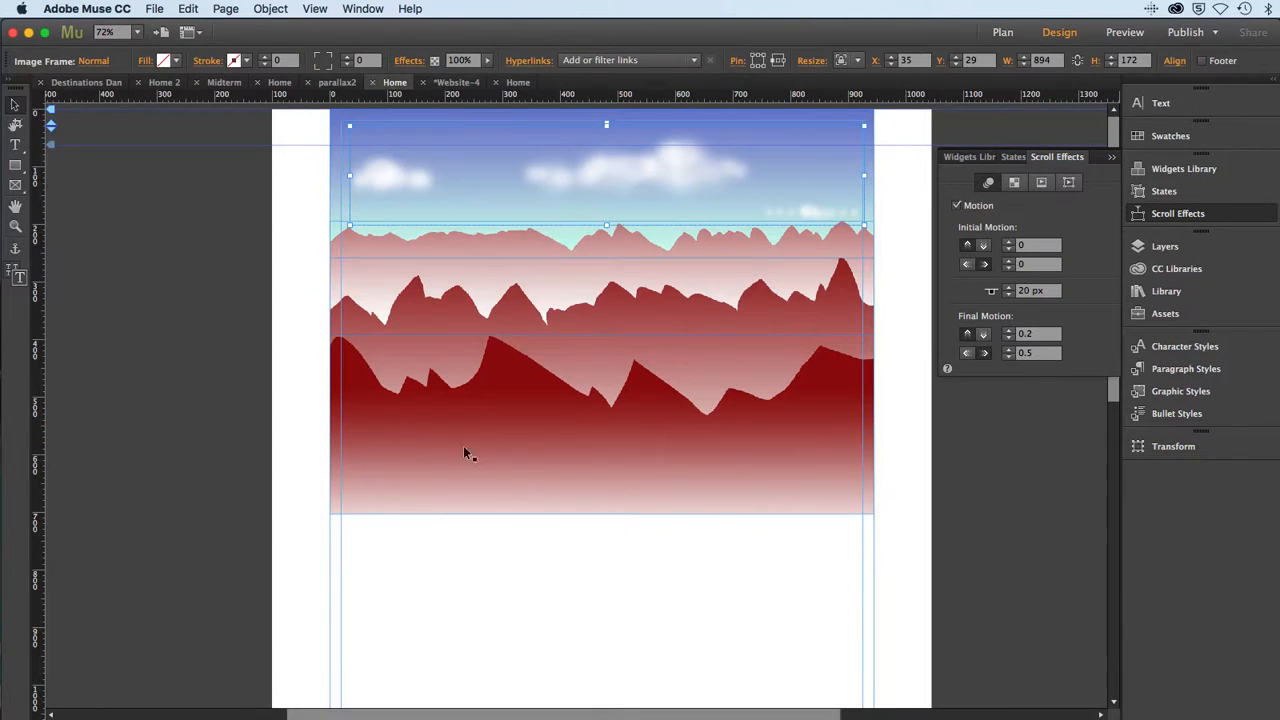
pyautogui.click(154, 9)
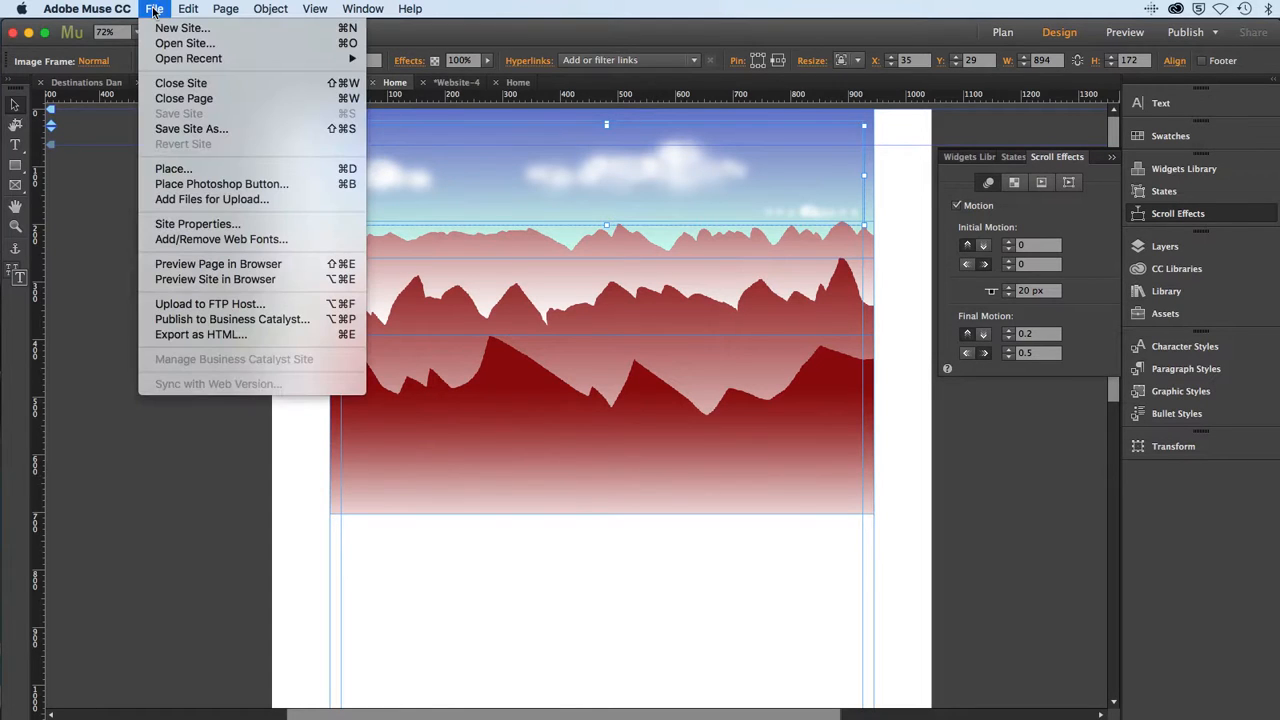
pyautogui.click(181, 267)
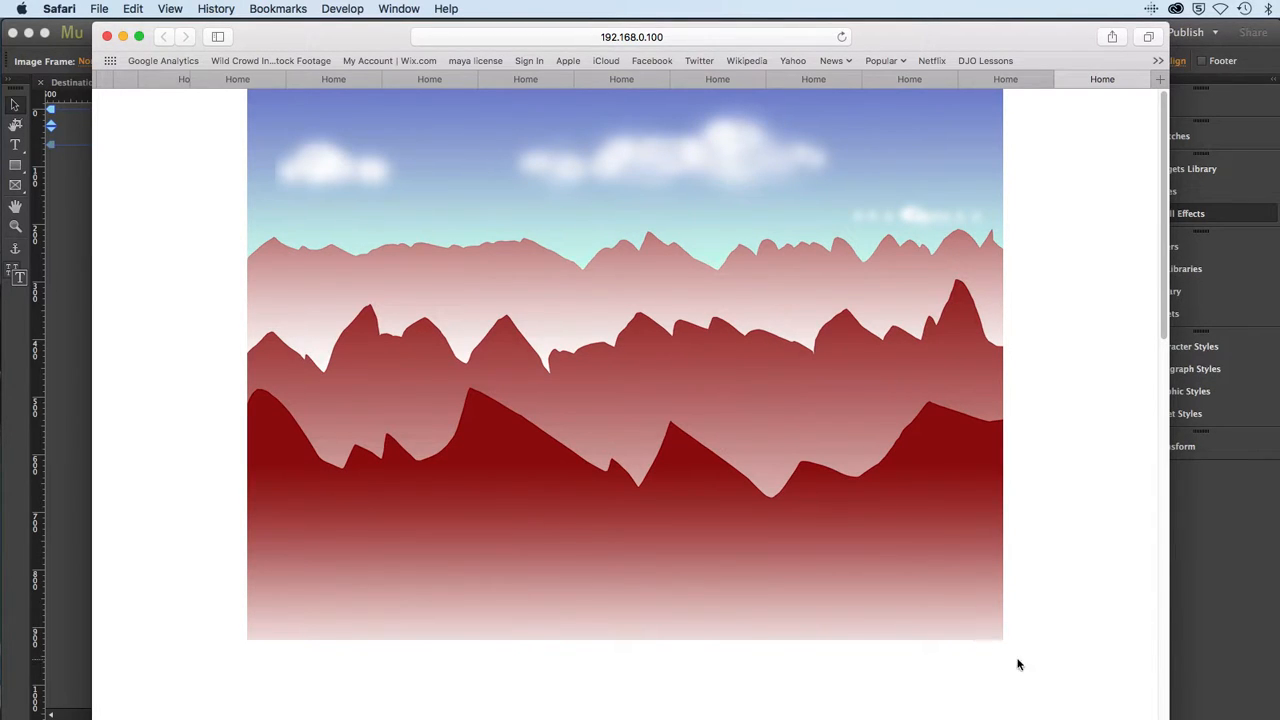
pyautogui.moveTo(1165, 318); pyautogui.dragTo(1172, 270)
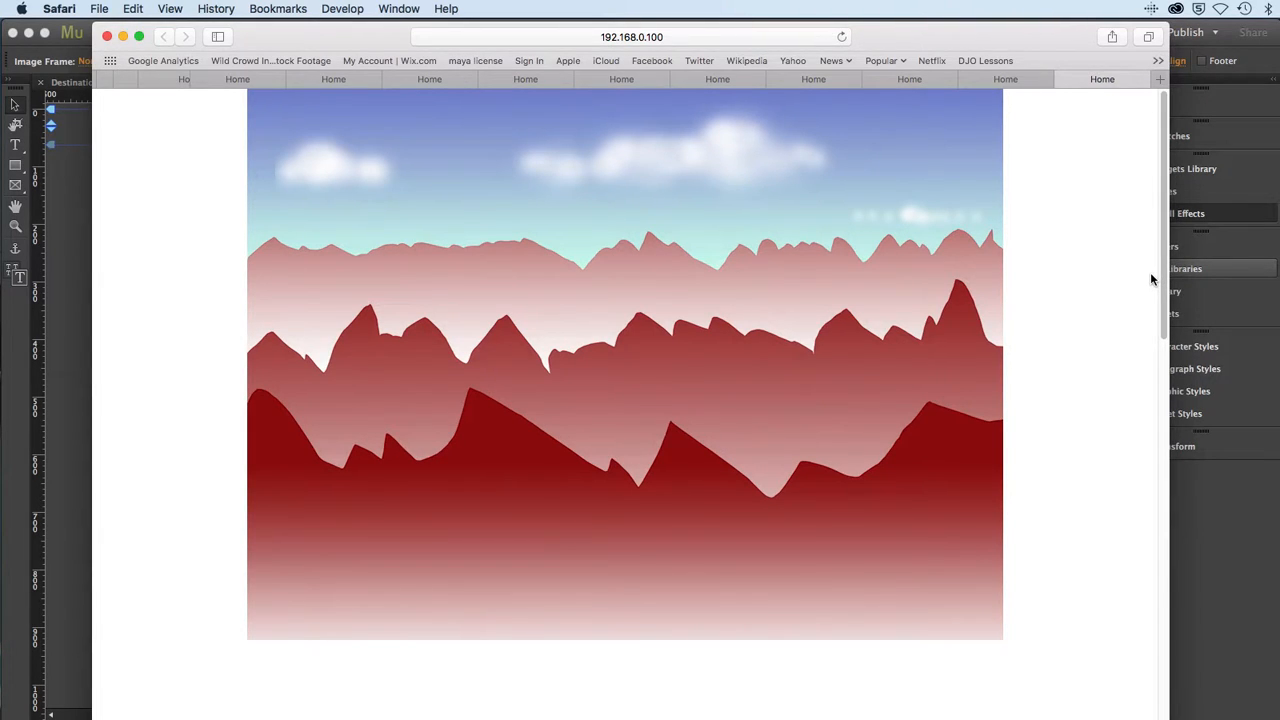
pyautogui.press('super+Tab')
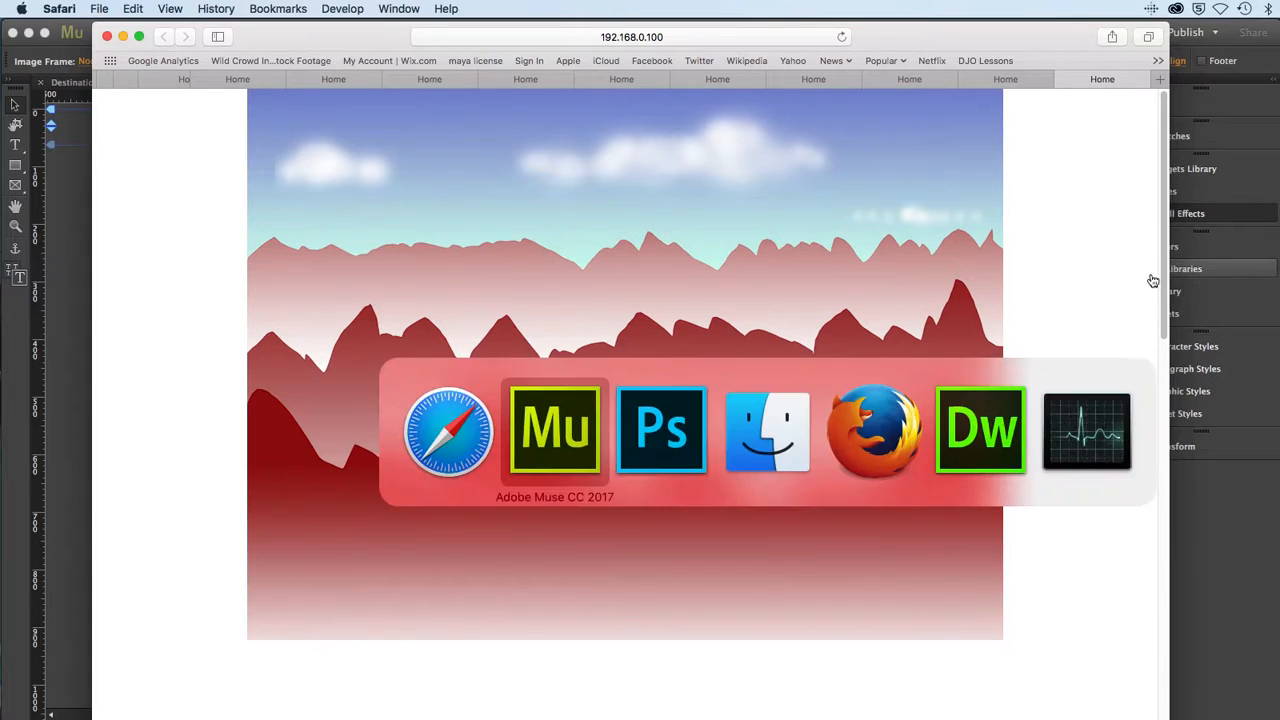